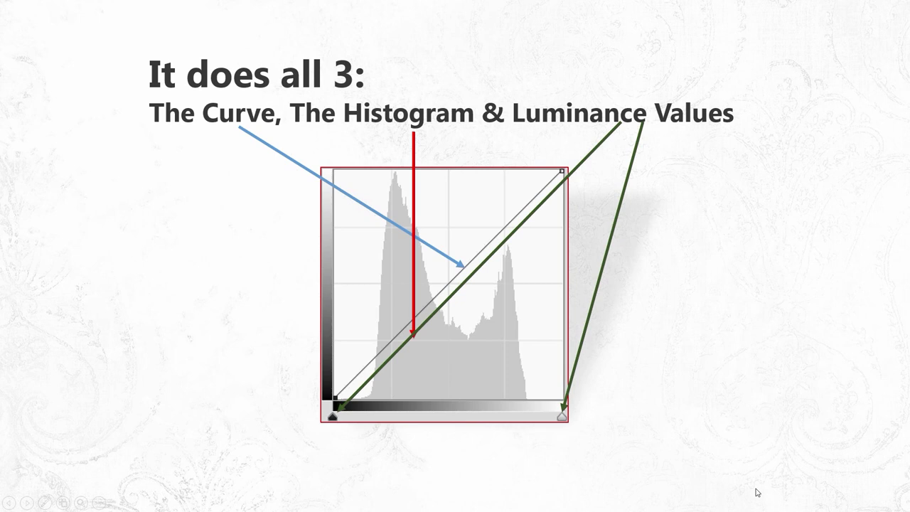
Advance to the closing slide, end the slide show, and switch to the coastal photo in Photoshop
left_click(733, 455)
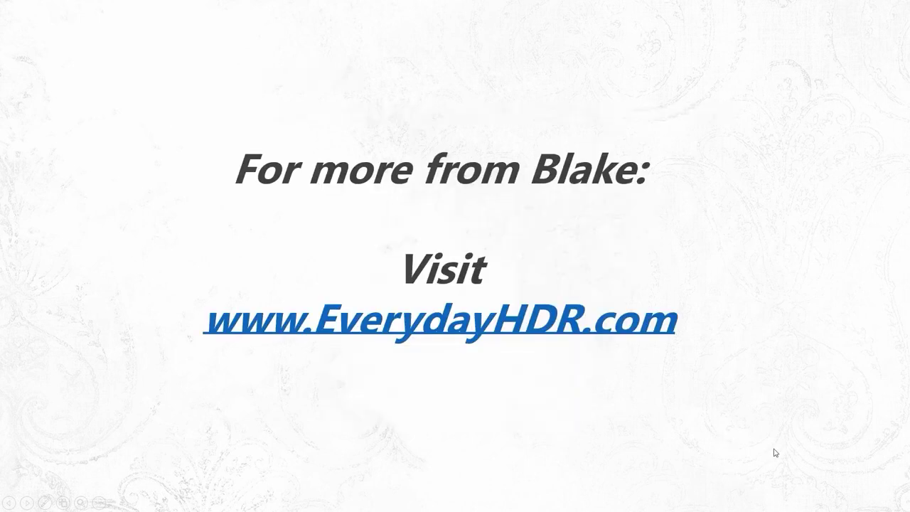
key("Escape")
left_click(752, 6)
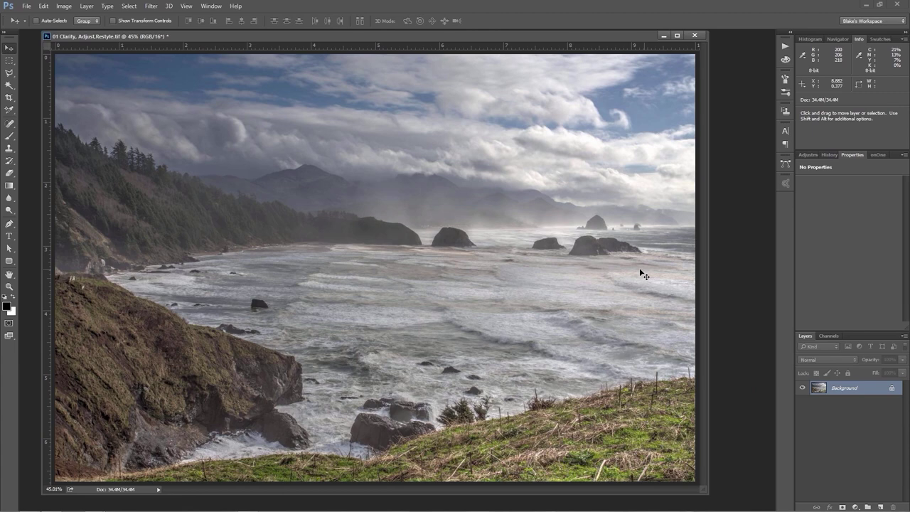
Add a Curves adjustment layer above the Background and preview its shadow clipping, checking the cliff up close
left_click(856, 506)
left_click(837, 355)
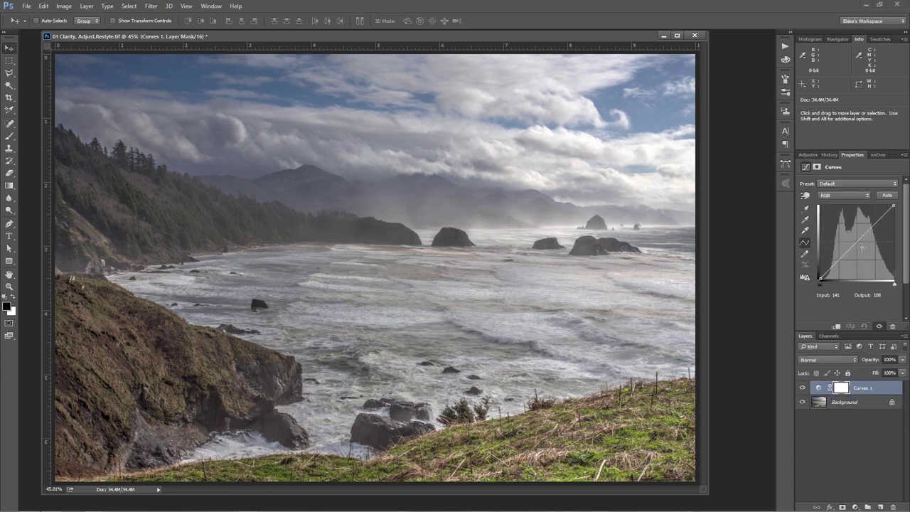
left_click(820, 286, "alt")
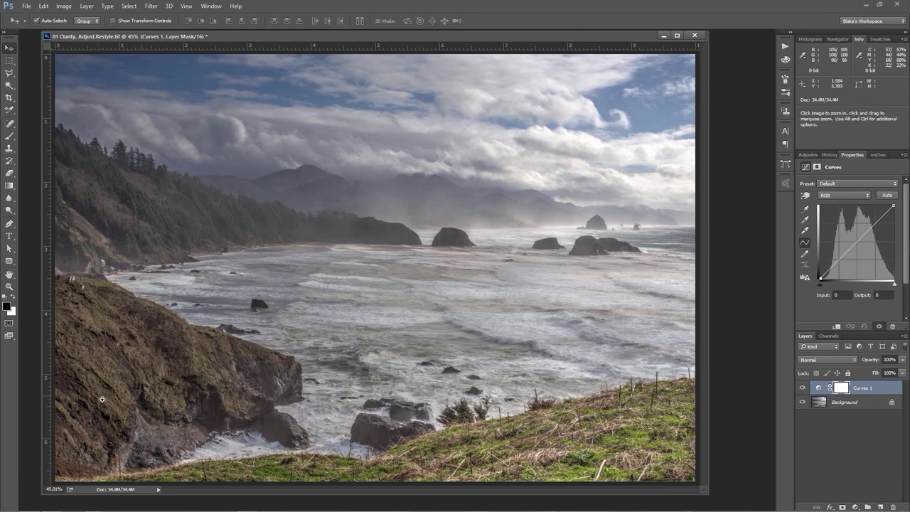
left_click_drag(102, 413, 121, 412)
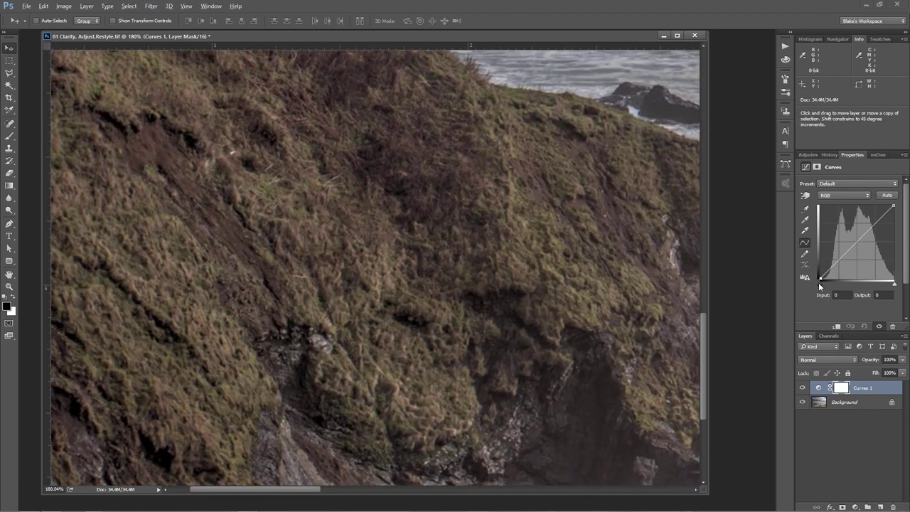
left_click(818, 282, "alt")
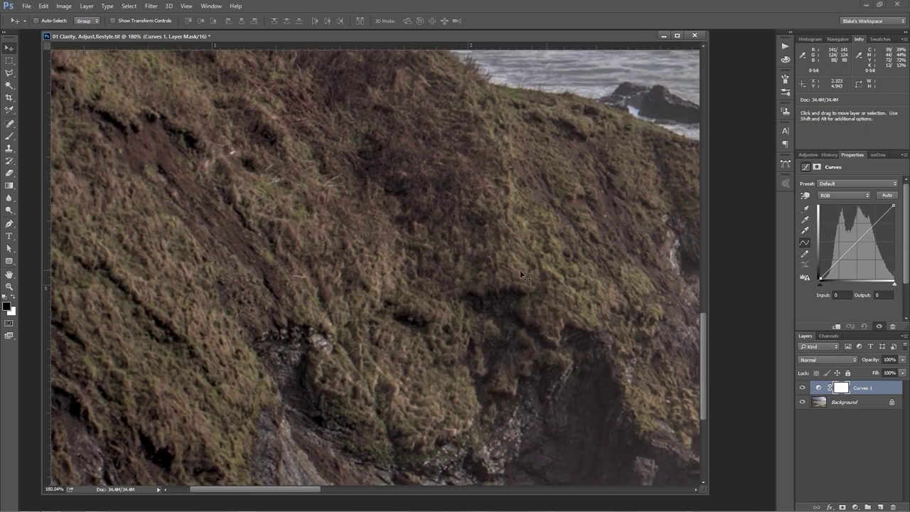
key("ctrl+space")
right_click(498, 279)
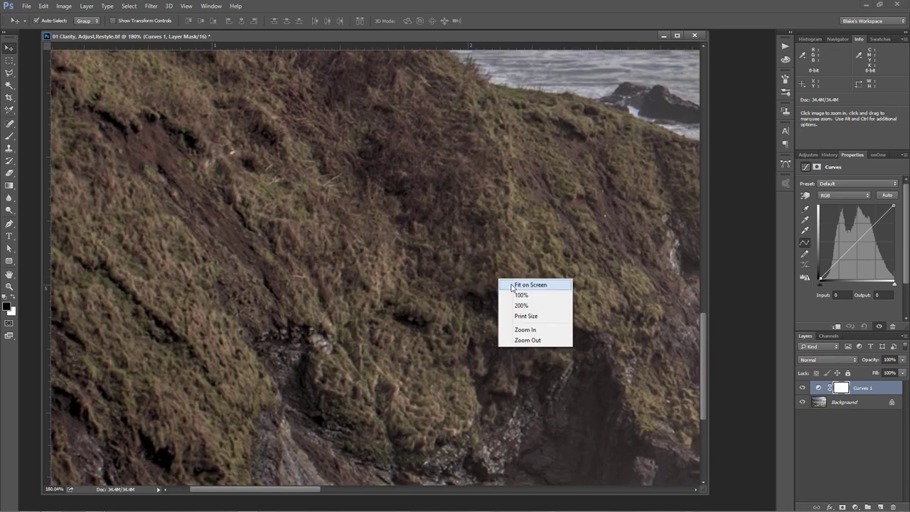
left_click(522, 284)
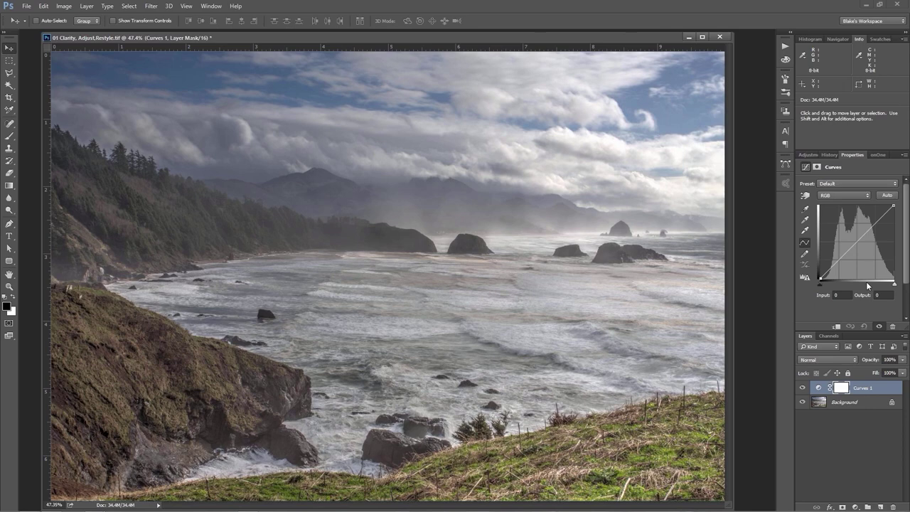
Try a Curves black point input of 45 to inspect the cliff's shadows, and return it to 0
left_click_drag(821, 285, 832, 284)
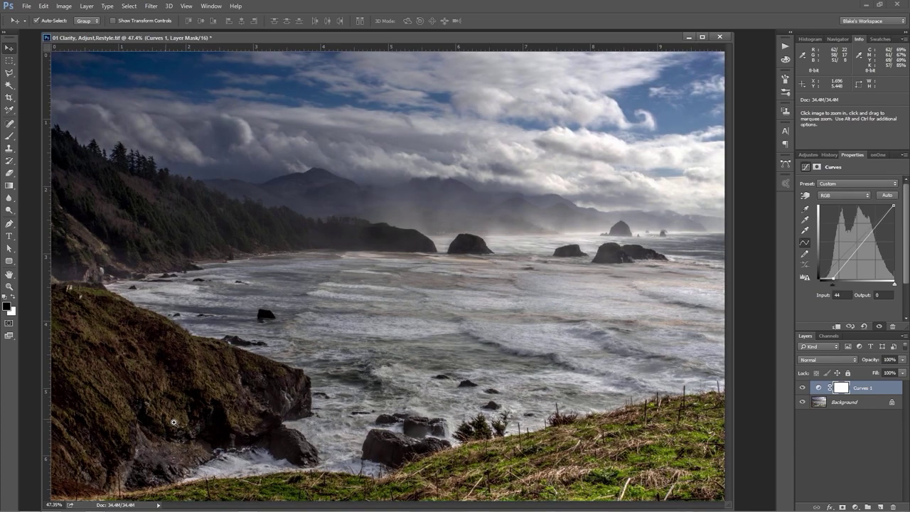
left_click(174, 423)
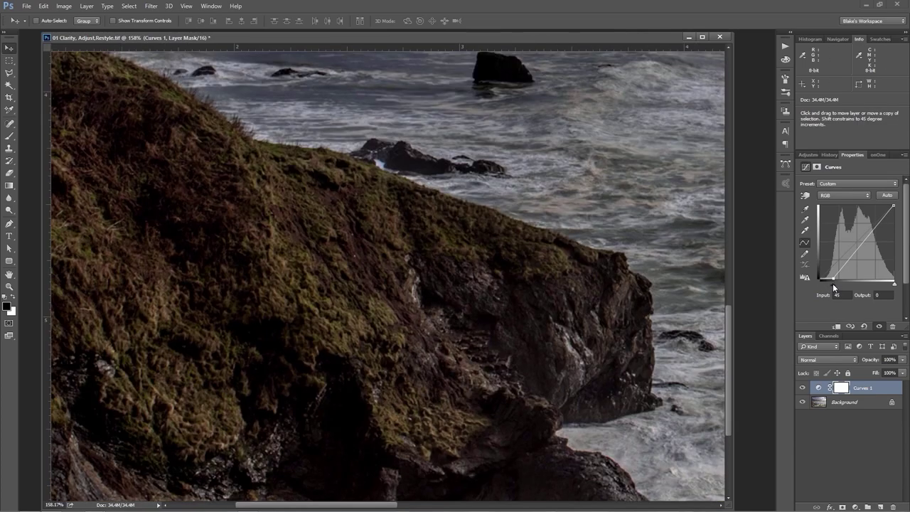
left_click_drag(832, 284, 820, 283)
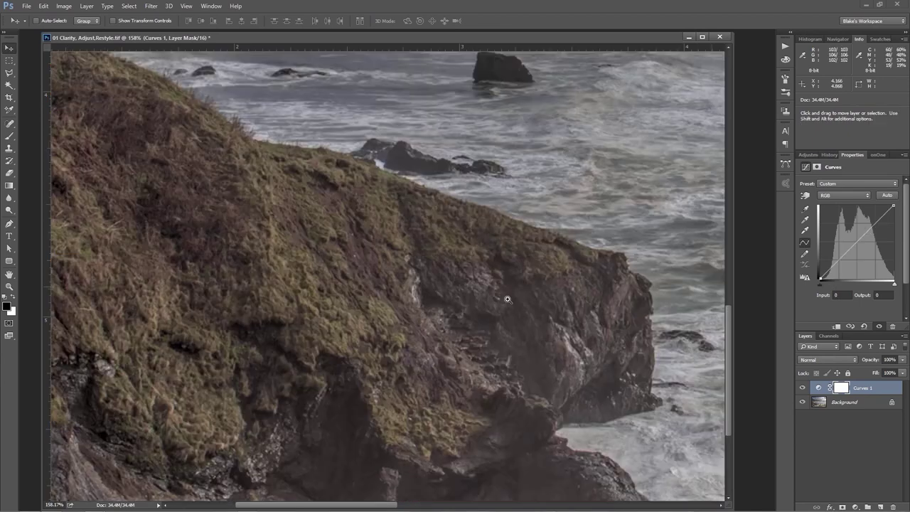
key("ctrl+0")
Preview the highlight clipping at the Curves white point, keeping its input at 255
left_click(895, 285, "alt")
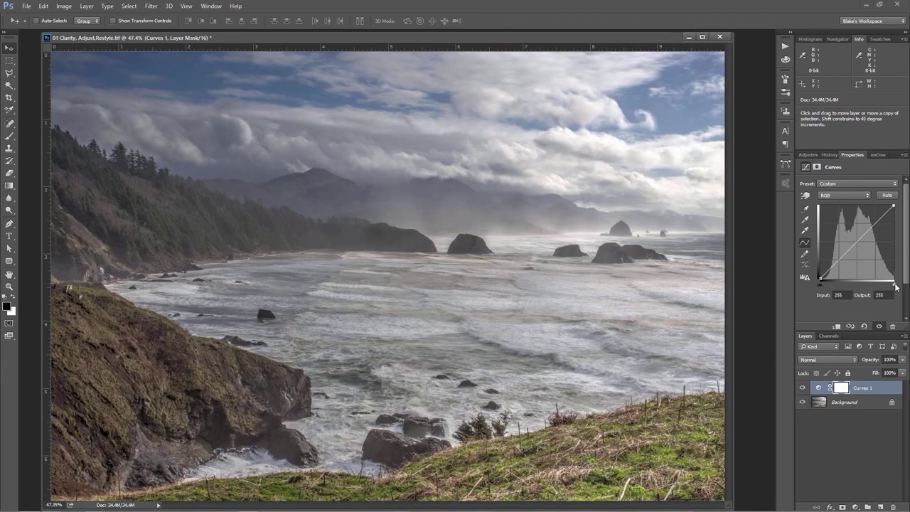
left_click_drag(895, 285, 899, 287)
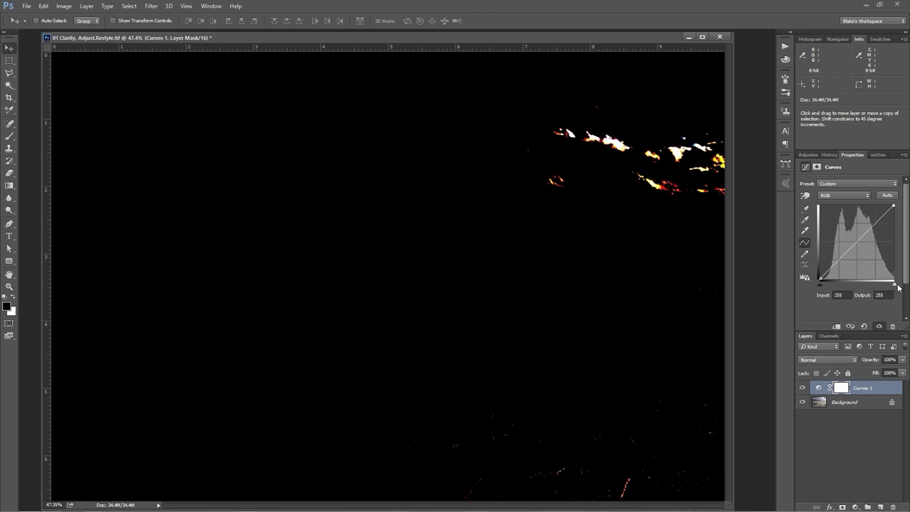
left_click_drag(898, 287, 898, 287)
left_click_drag(898, 286, 898, 286)
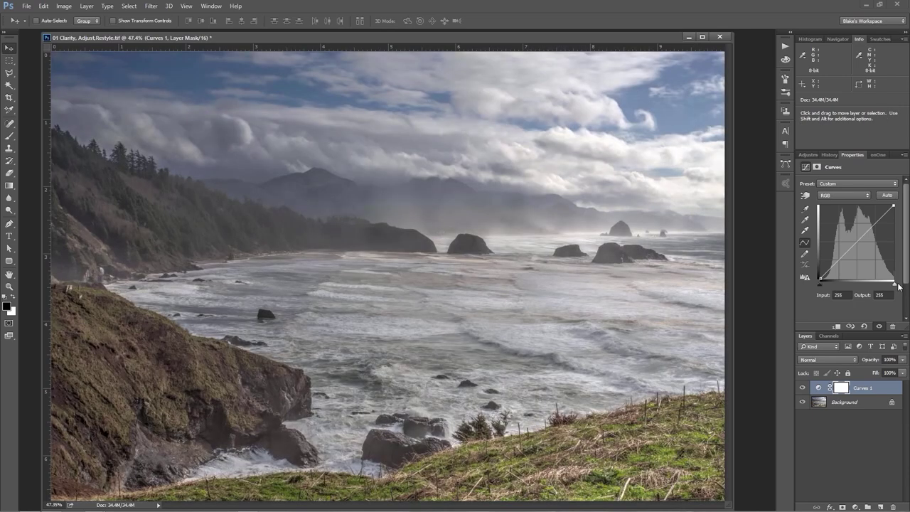
key("alt")
left_click(897, 286, "alt")
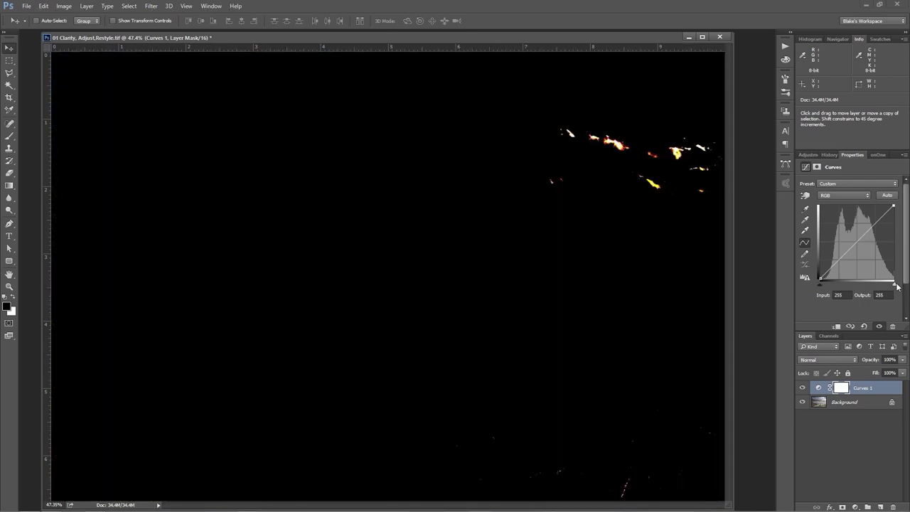
left_click_drag(897, 286, 897, 286)
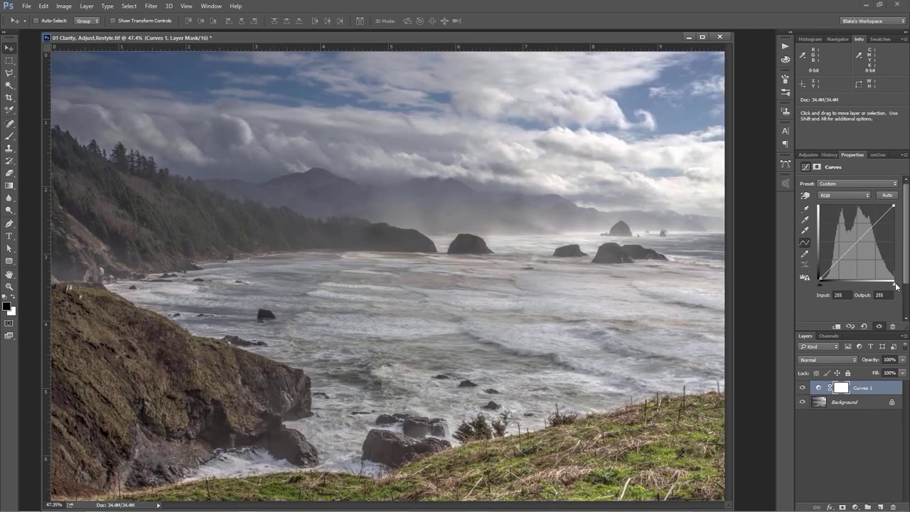
Add a Gradient Map adjustment layer above the Curves layer, undoing the extra second Gradient Map
left_click(822, 391)
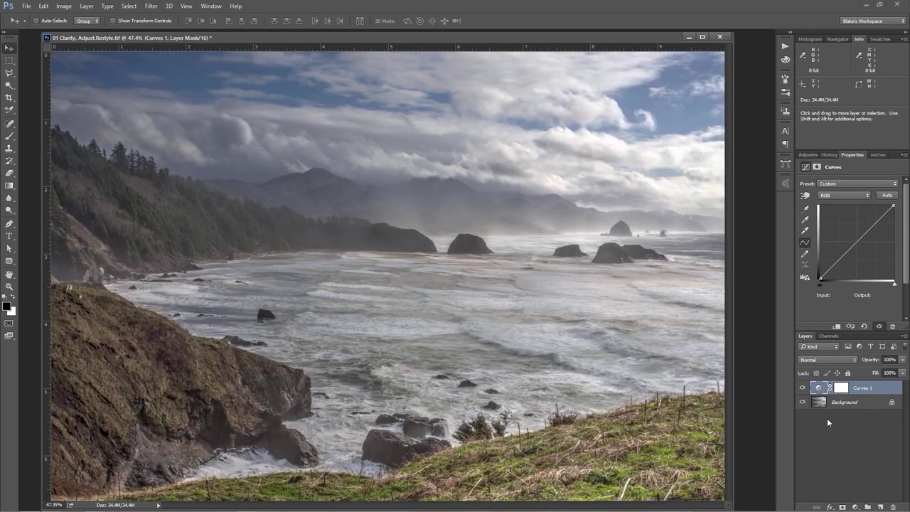
left_click(856, 506)
left_click(848, 488)
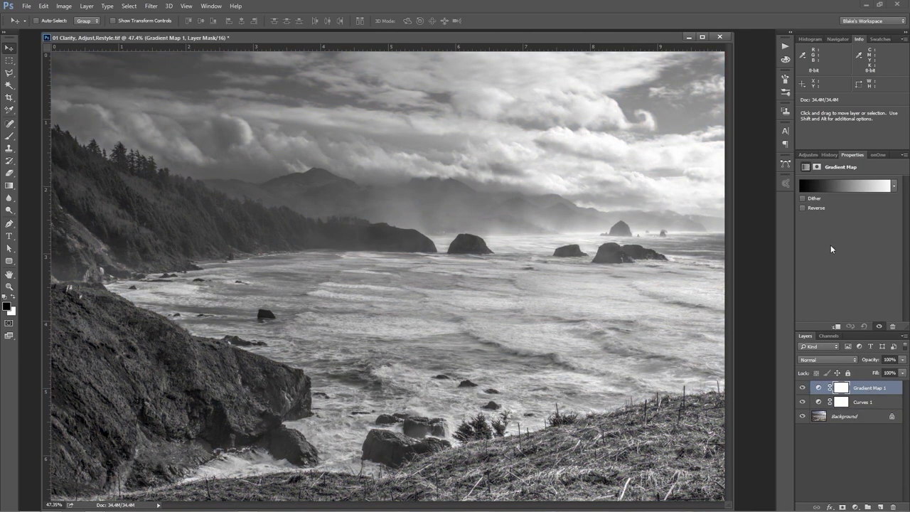
left_click(856, 506)
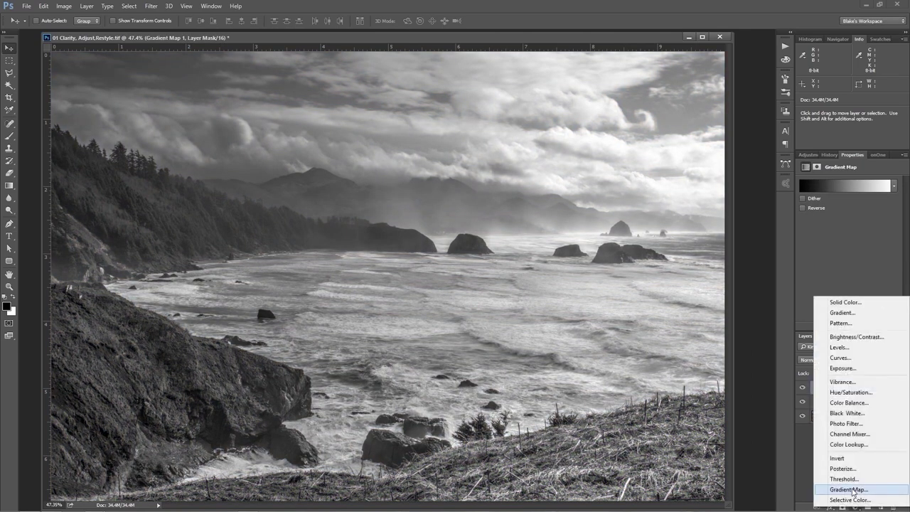
left_click(849, 489)
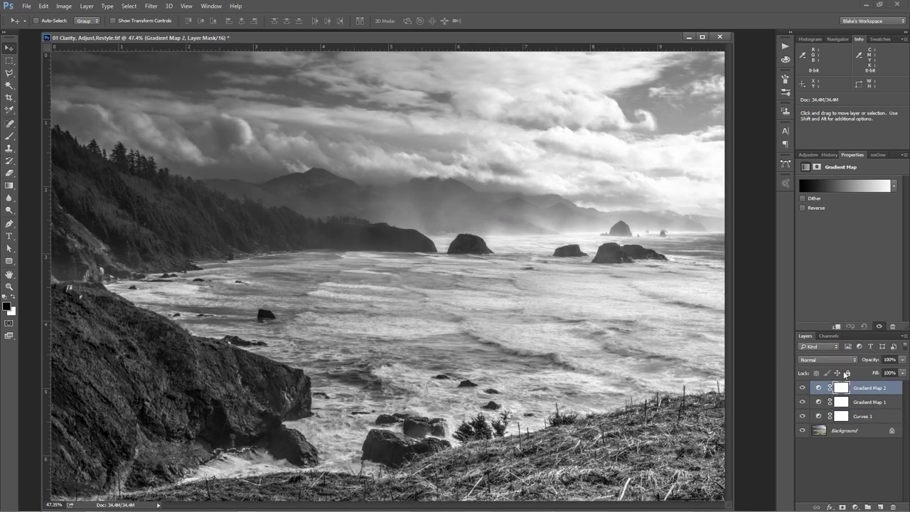
key("ctrl+z")
Apply the Red, Green gradient preset to the Gradient Map layer
left_click(848, 185)
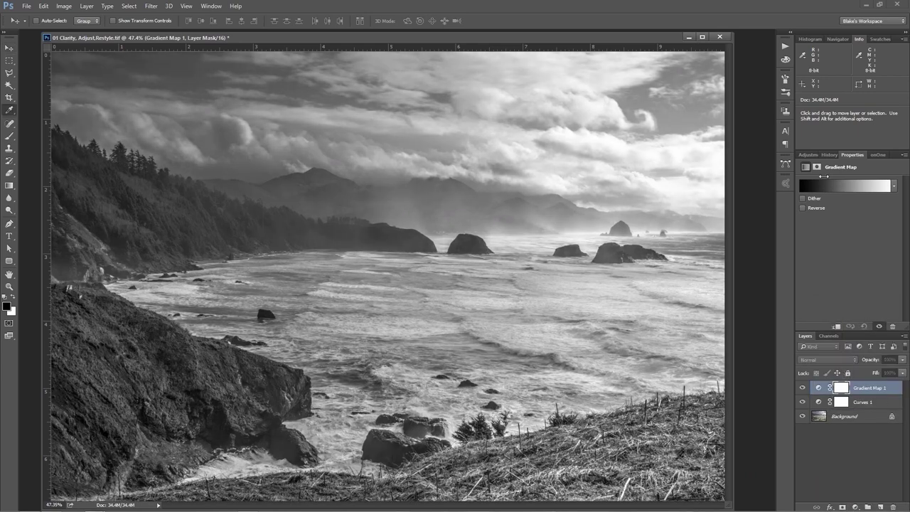
left_click(682, 121)
left_click(804, 111)
key("v")
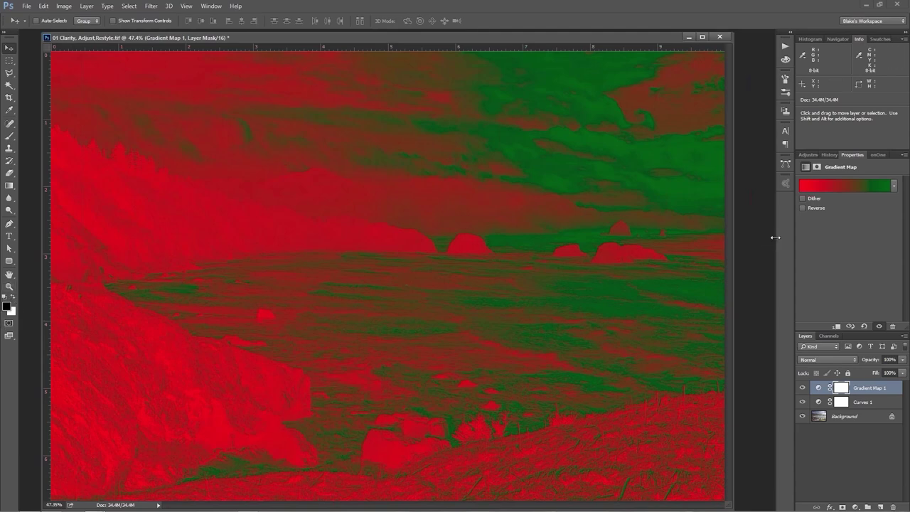
Set the Gradient Map layer's gradient to the Black, White preset
left_click(833, 186)
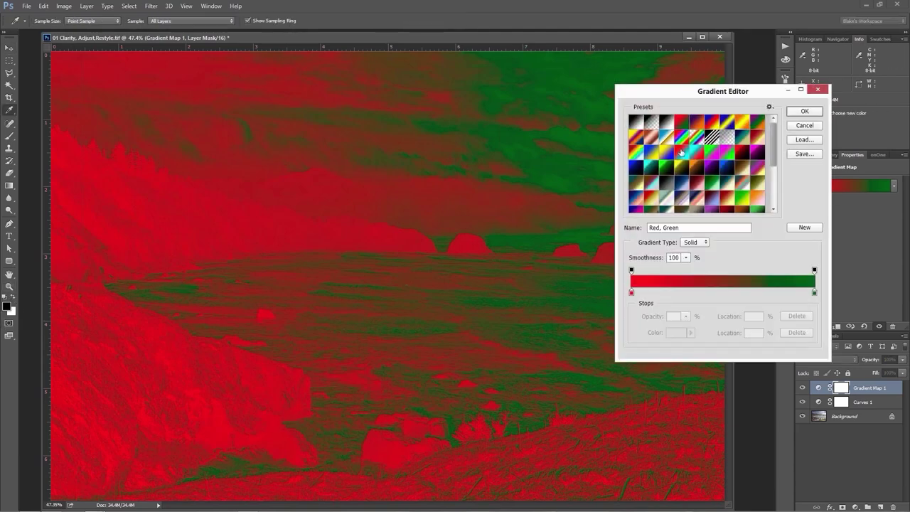
left_click(664, 124)
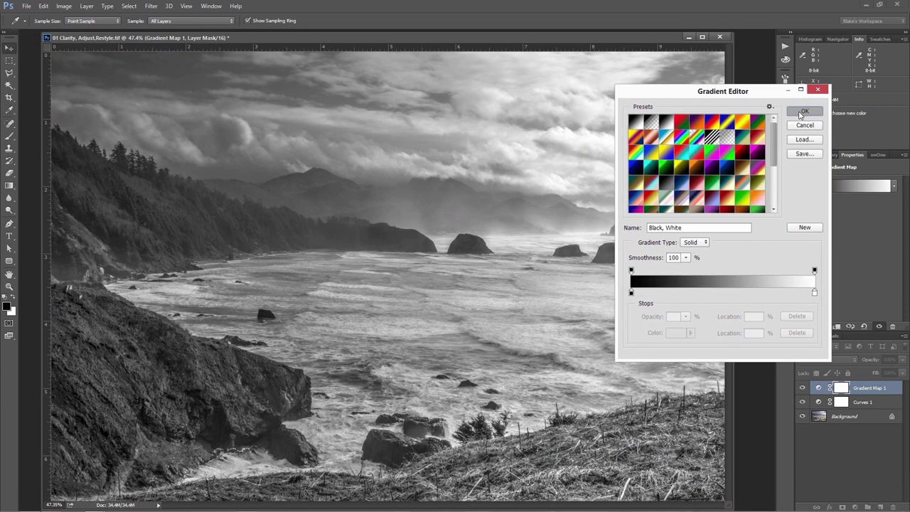
left_click(804, 111)
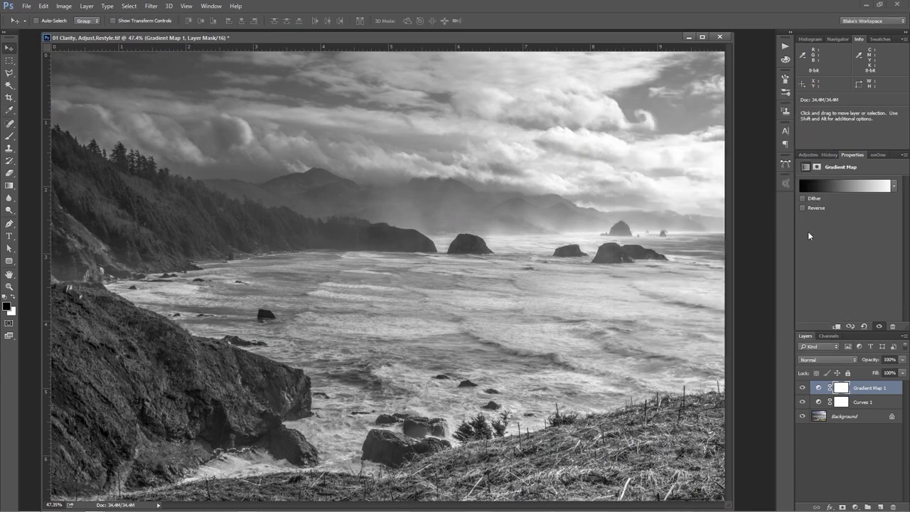
Recheck the Curves black and white points beneath the Gradient Map, and remove both adjustment layers
left_click(818, 388)
left_click(823, 405)
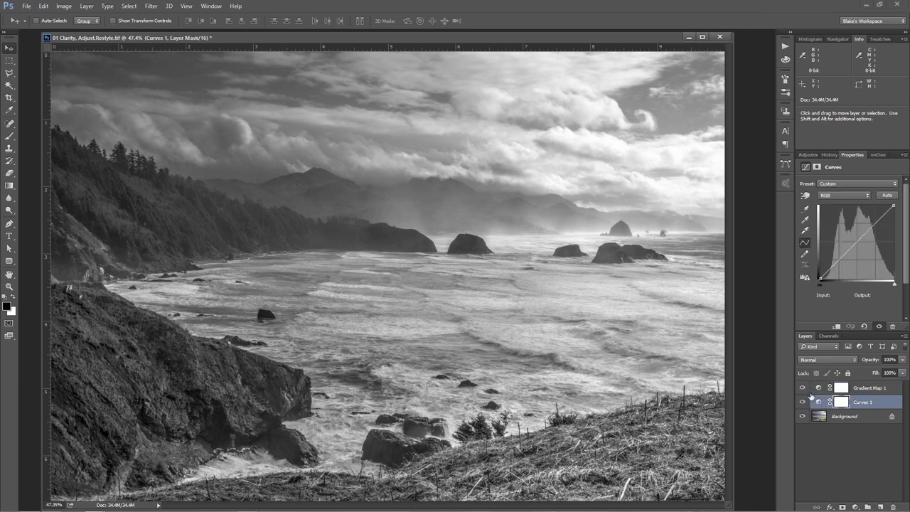
mouse_move(821, 284)
left_mouse_down()
mouse_move(842, 285)
mouse_move(821, 284)
left_mouse_up()
left_click_drag(894, 283, 894, 284)
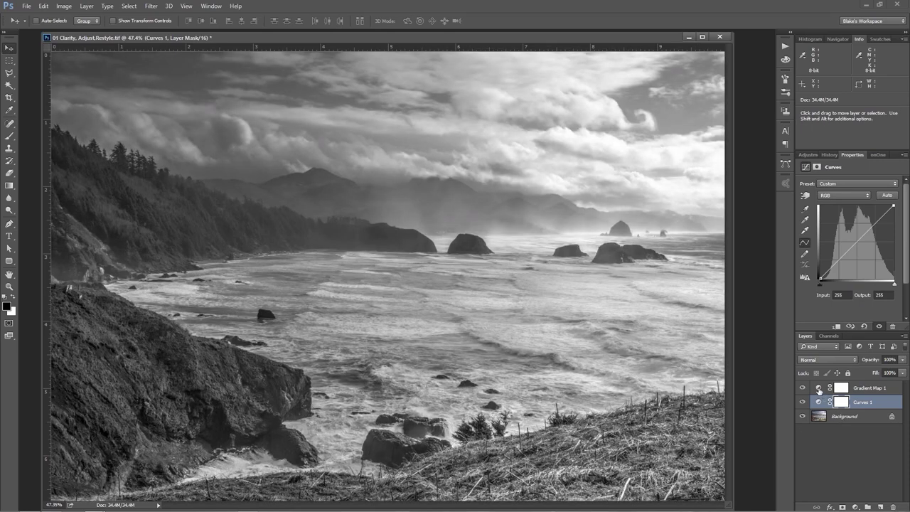
left_click(818, 389)
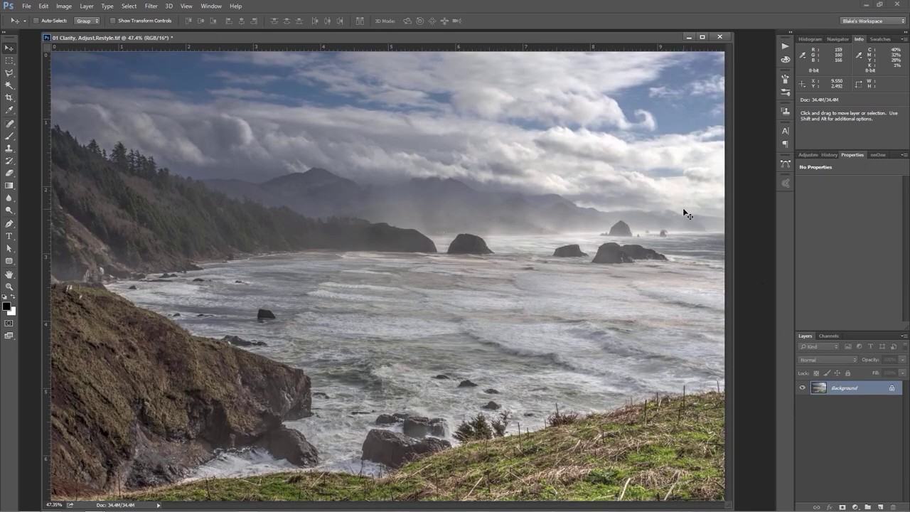
Duplicate the Background layer and name the copy Clarity
key("ctrl+j")
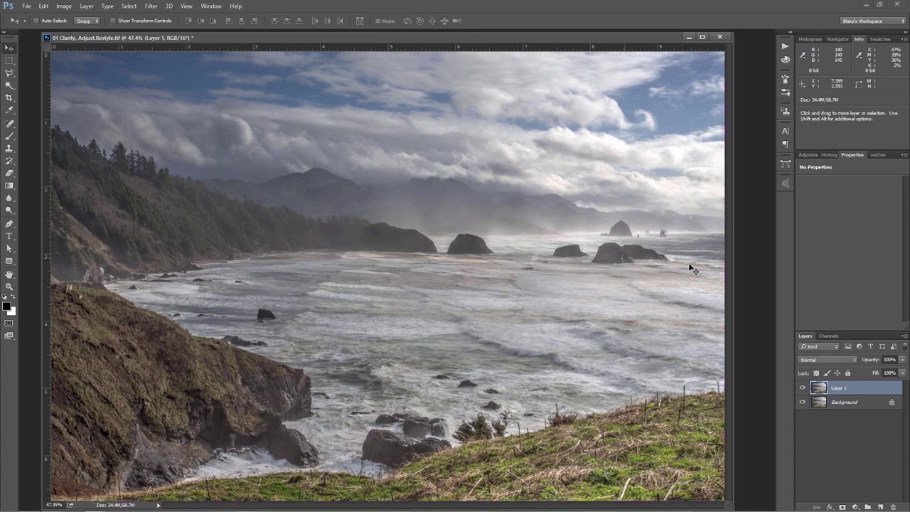
double_click(840, 387)
type("Cl")
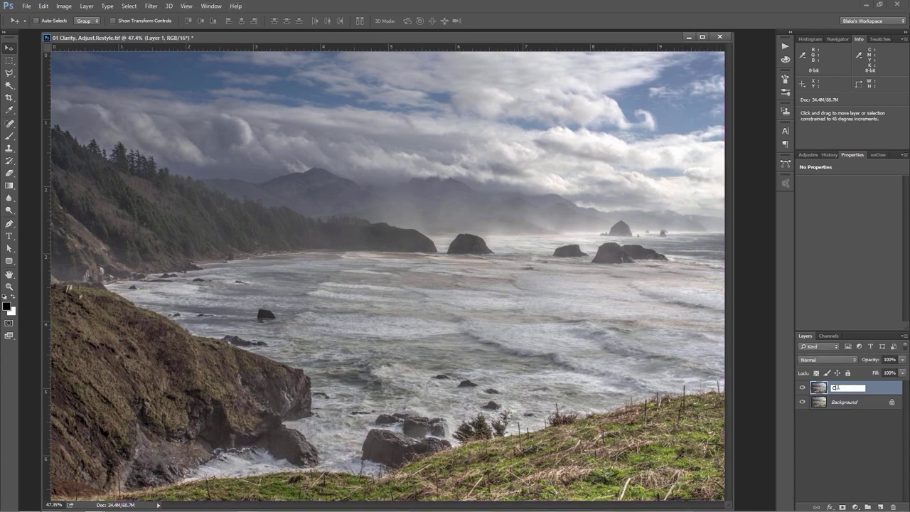
type("arity")
key("Return")
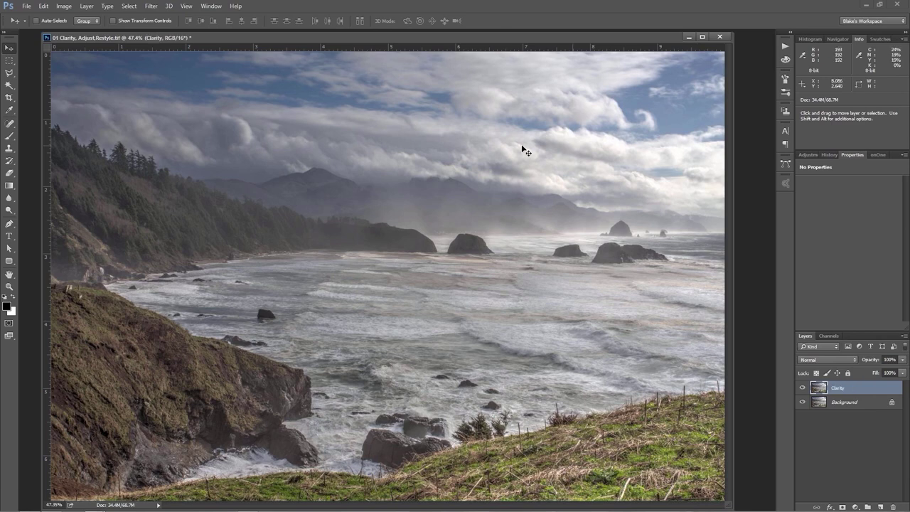
Open the Clarity layer in the Topaz Clarity filter and display the image's histogram
left_click(151, 6)
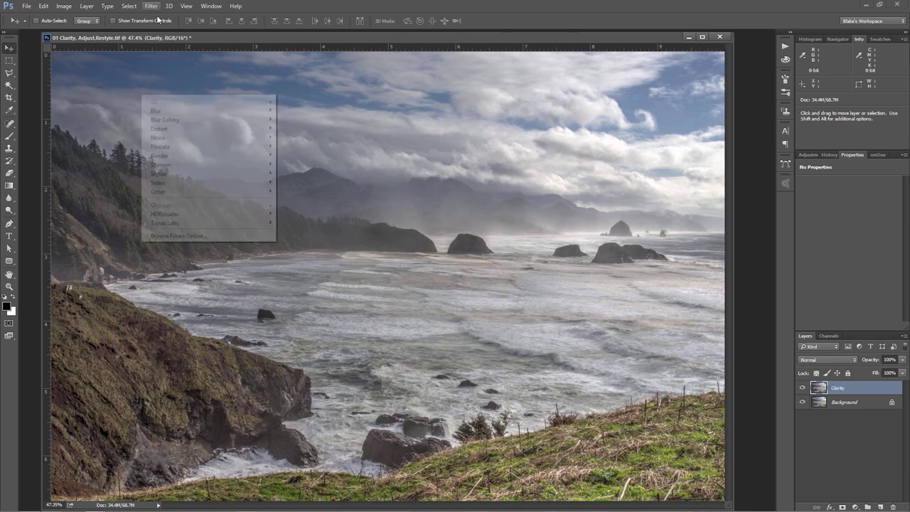
mouse_move(167, 225)
left_click(103, 242)
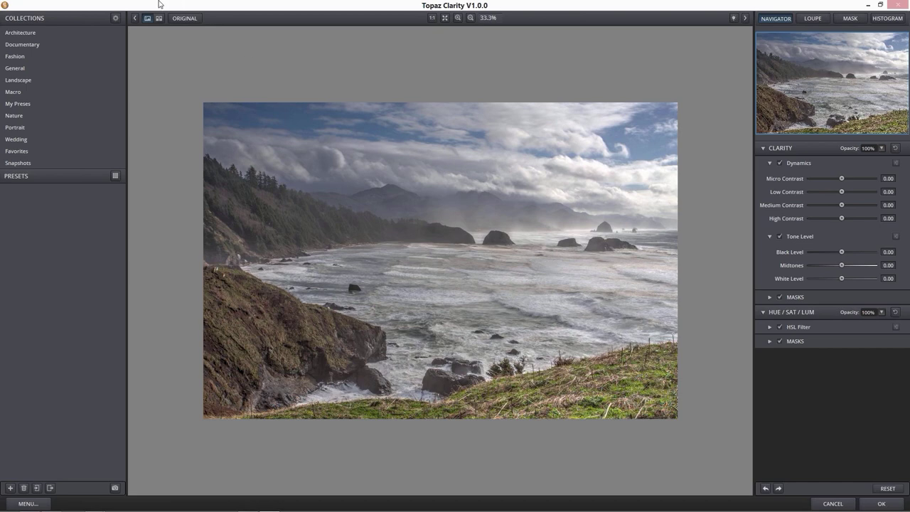
left_click(458, 18)
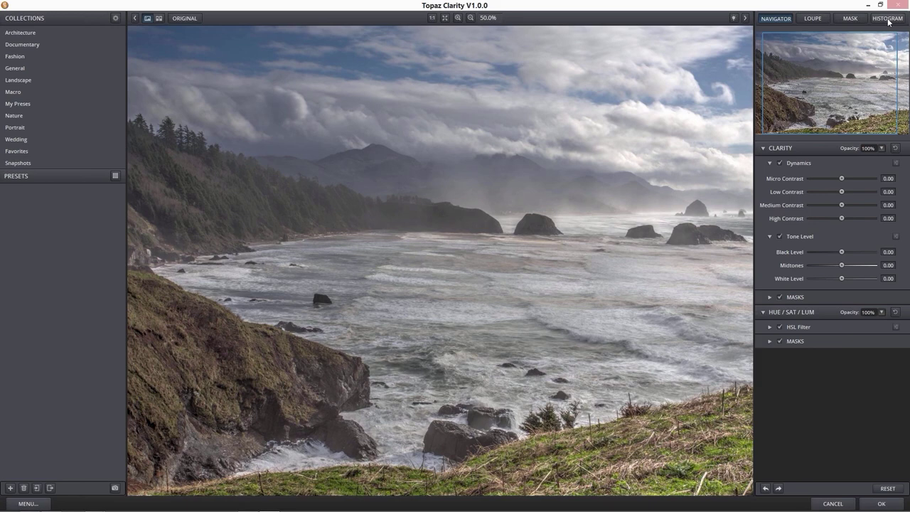
left_click(888, 22)
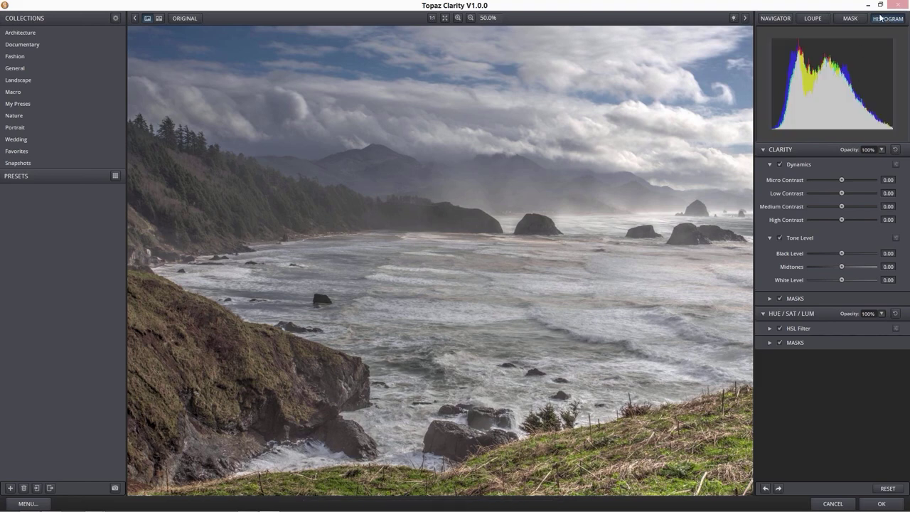
Try Micro Contrast at its extremes of 1.00 and -1.00, comparing the effect on the image and its histogram
left_click(771, 21)
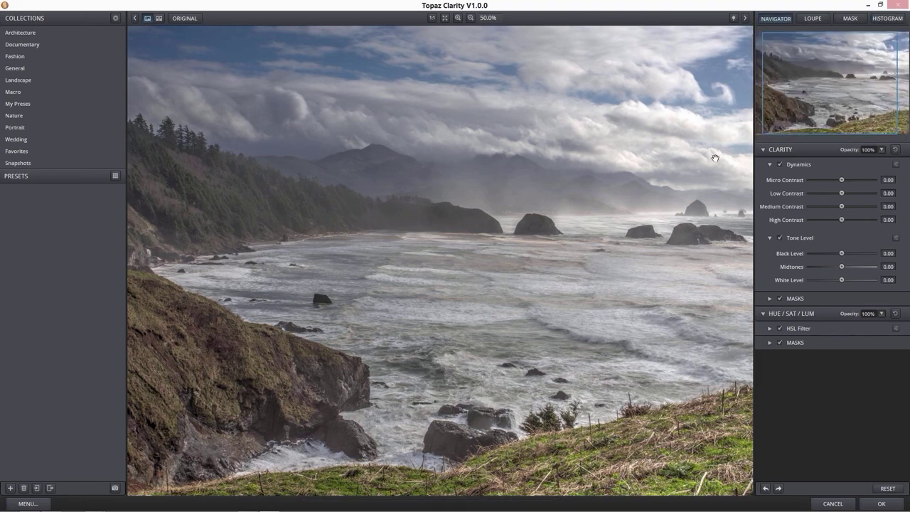
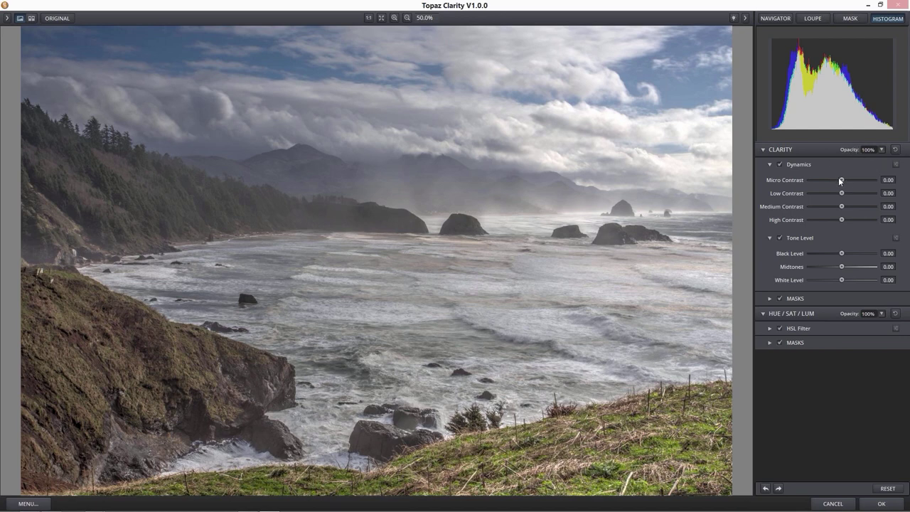
left_click_drag(841, 181, 867, 177)
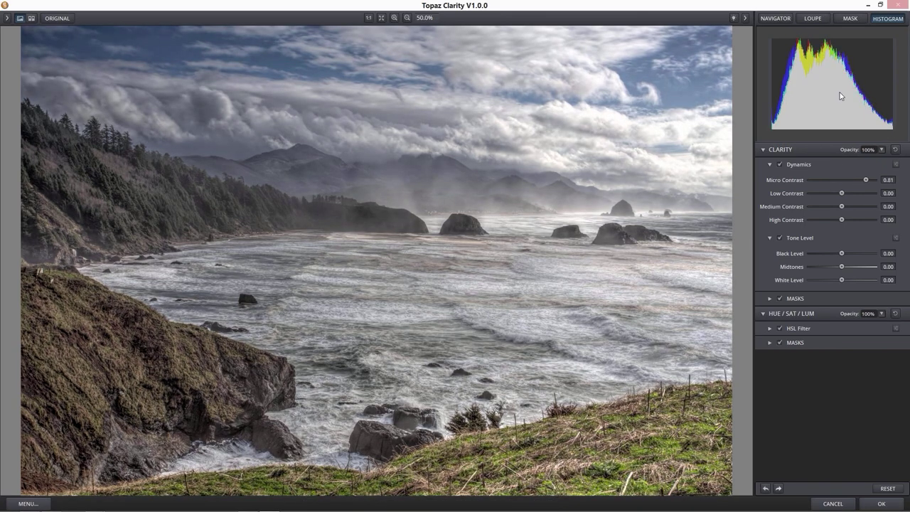
left_click_drag(866, 180, 876, 178)
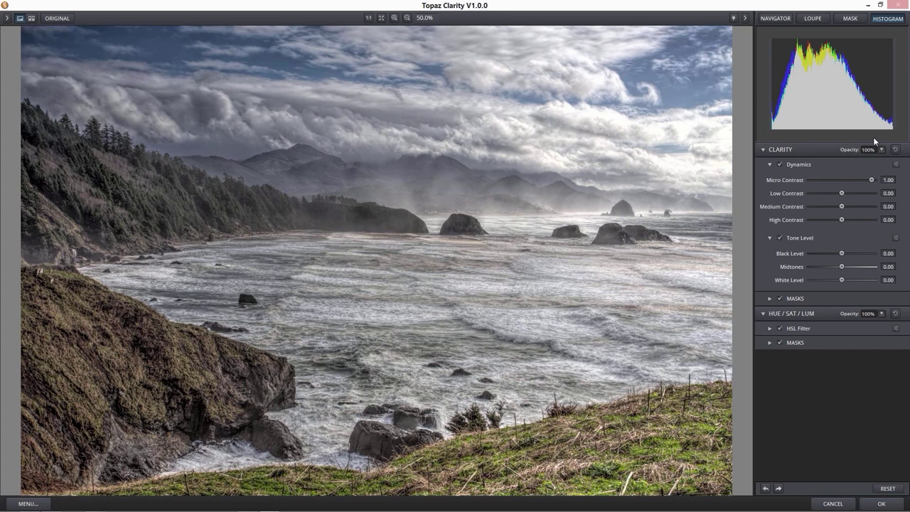
left_click_drag(871, 180, 804, 182)
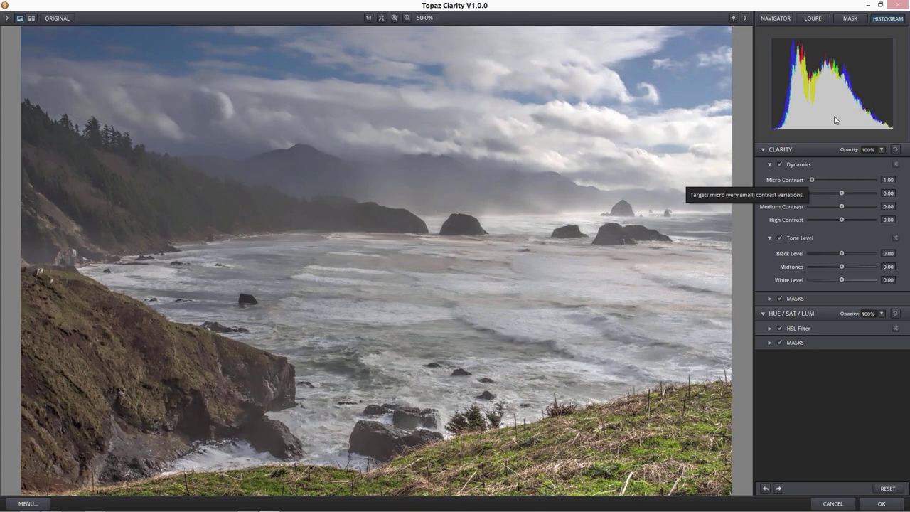
left_click(840, 180)
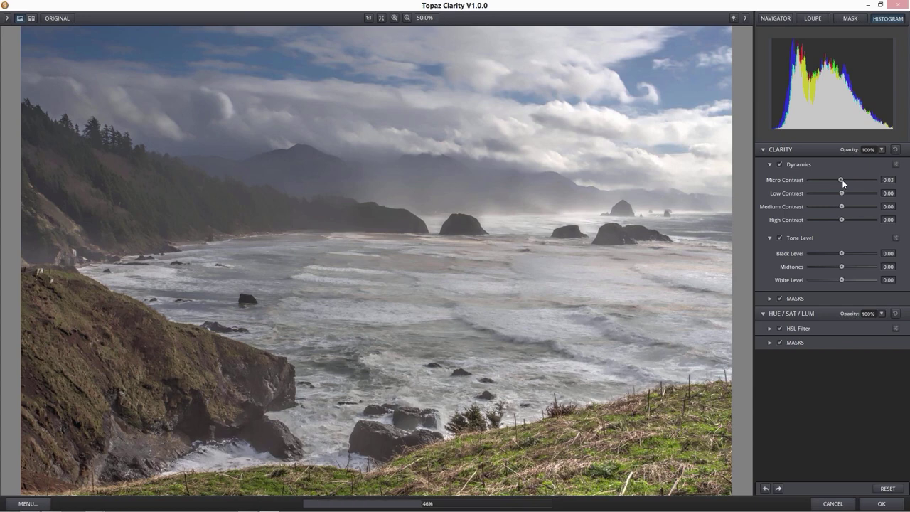
left_click_drag(842, 180, 804, 180)
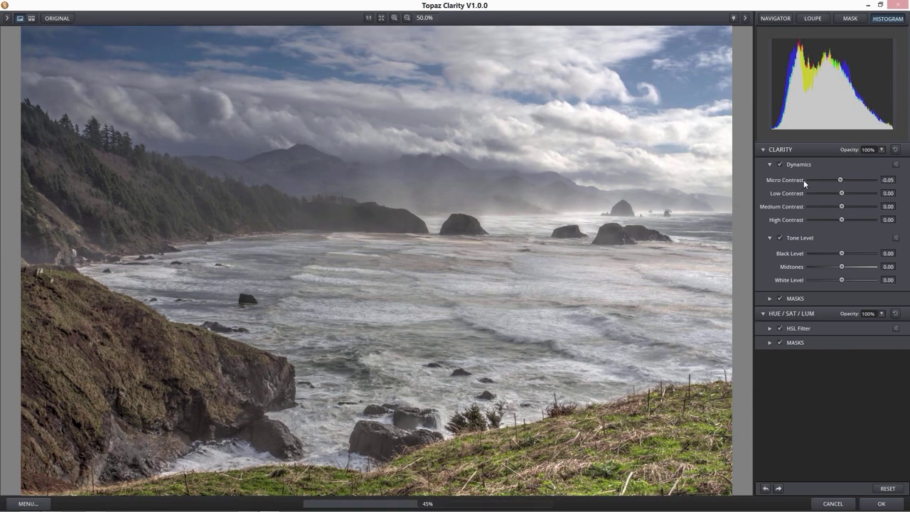
left_click(843, 180)
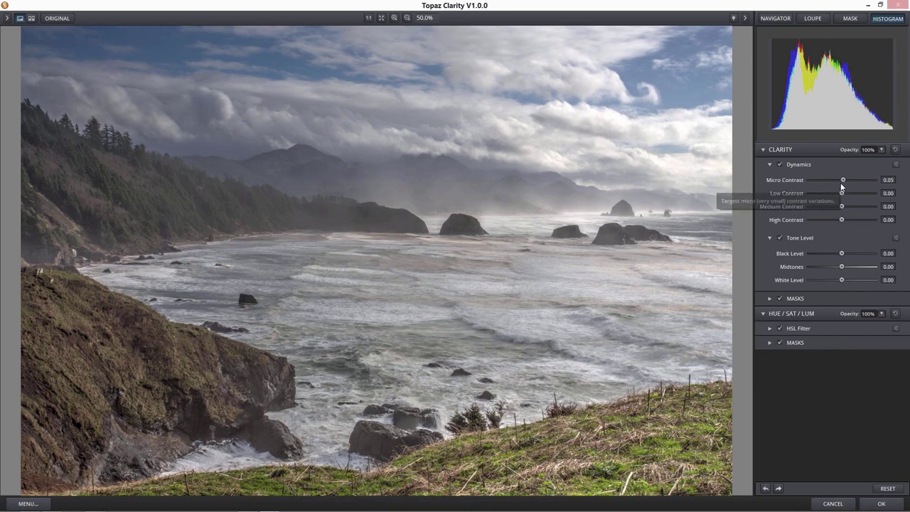
Fine-tune the Micro Contrast in the Clarity dynamics to 0.19
left_click_drag(843, 182, 846, 182)
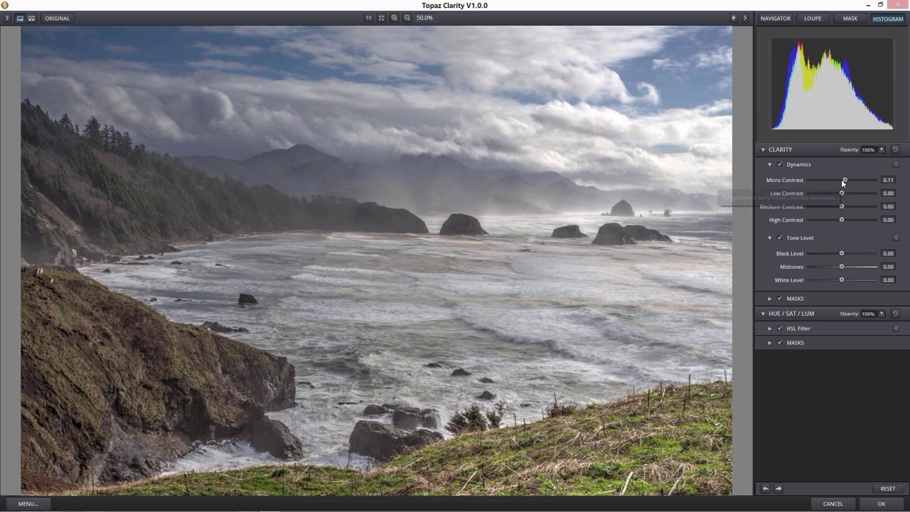
left_click_drag(846, 179, 848, 179)
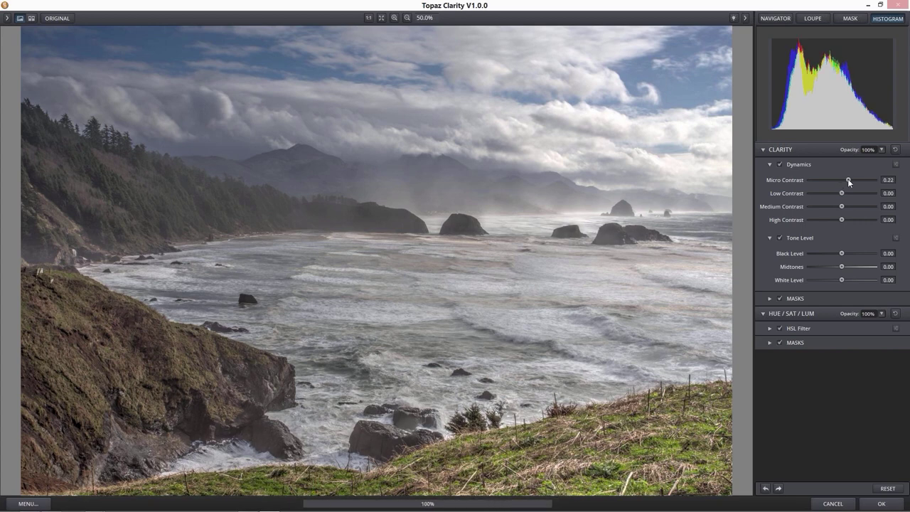
left_click_drag(848, 180, 846, 182)
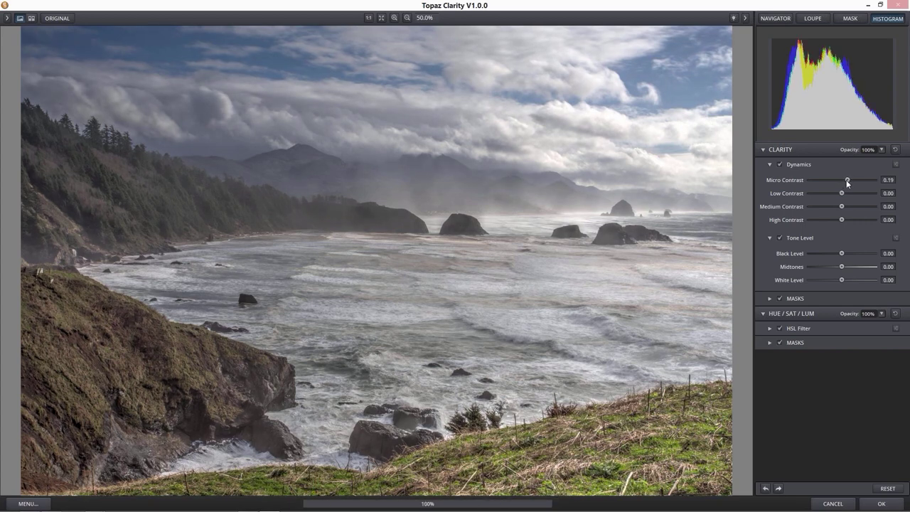
Test Low Contrast at its maximum of 1.00, and settle it at 0.08
left_click_drag(842, 193, 871, 193)
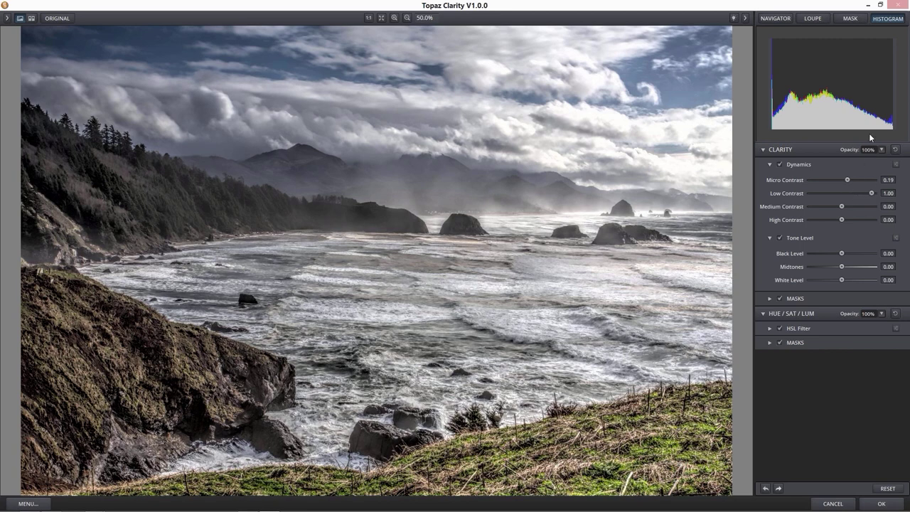
left_click(845, 193)
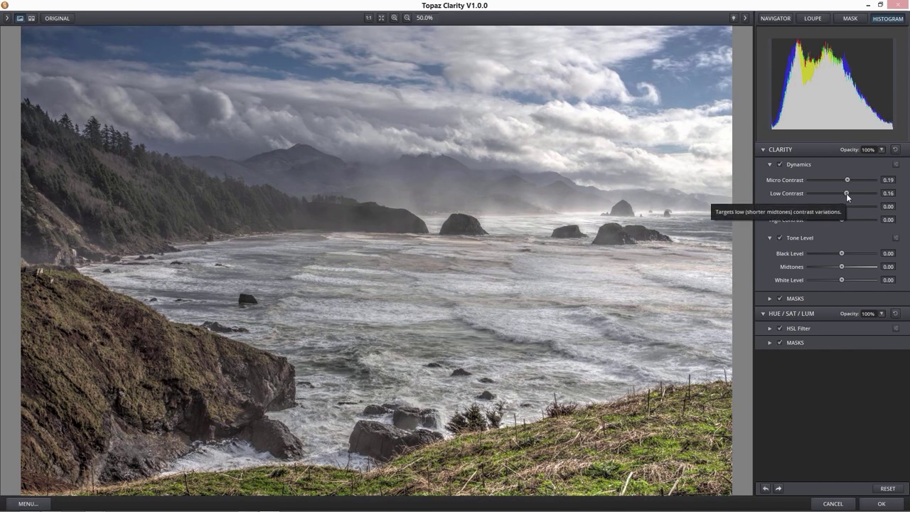
left_click_drag(846, 193, 843, 194)
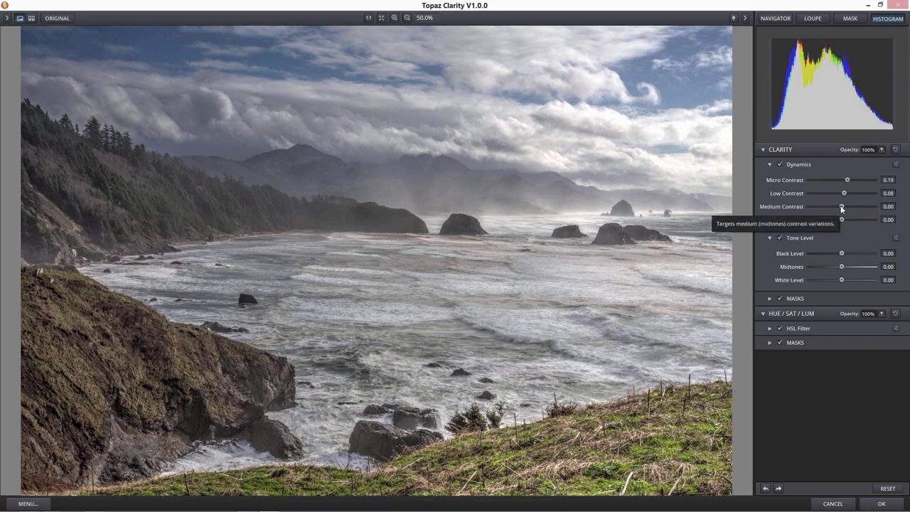
Try Medium Contrast at its extremes of 1.00 and -1.00, and bring it back to 0.05
left_click_drag(842, 206, 879, 207)
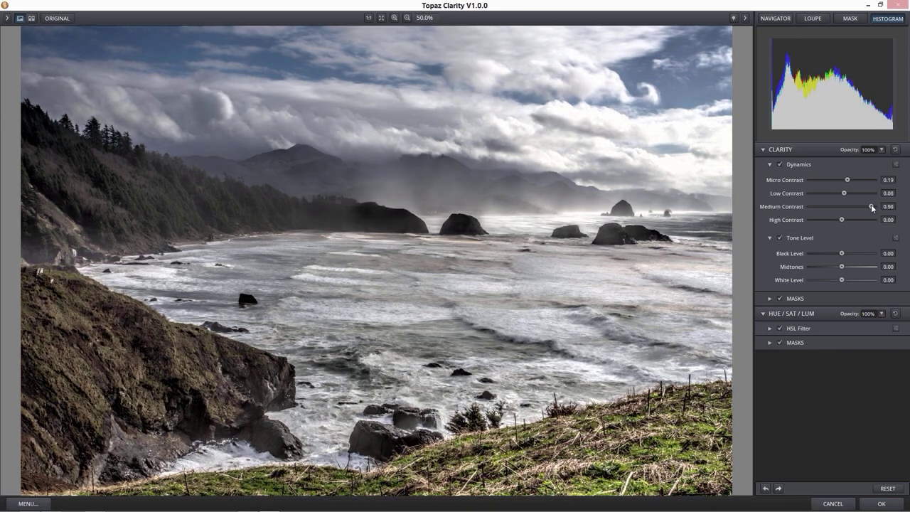
left_click_drag(871, 204, 787, 206)
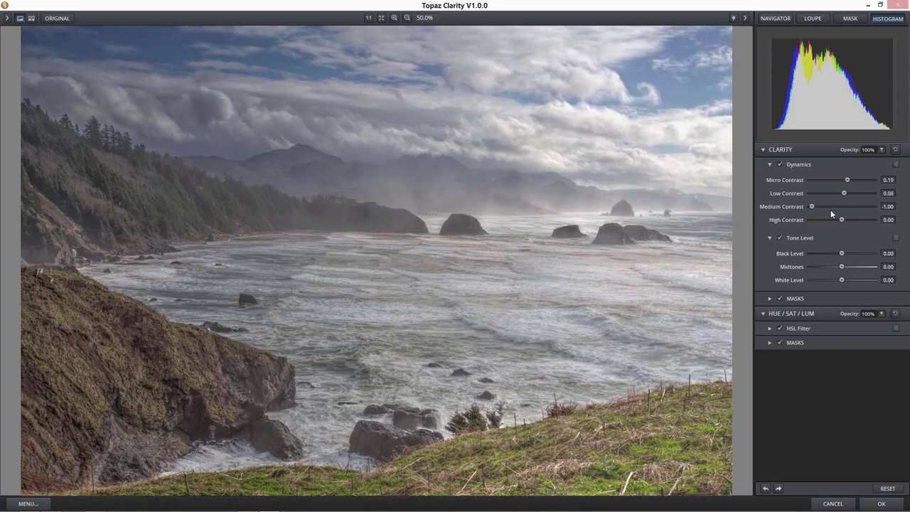
left_click(876, 206)
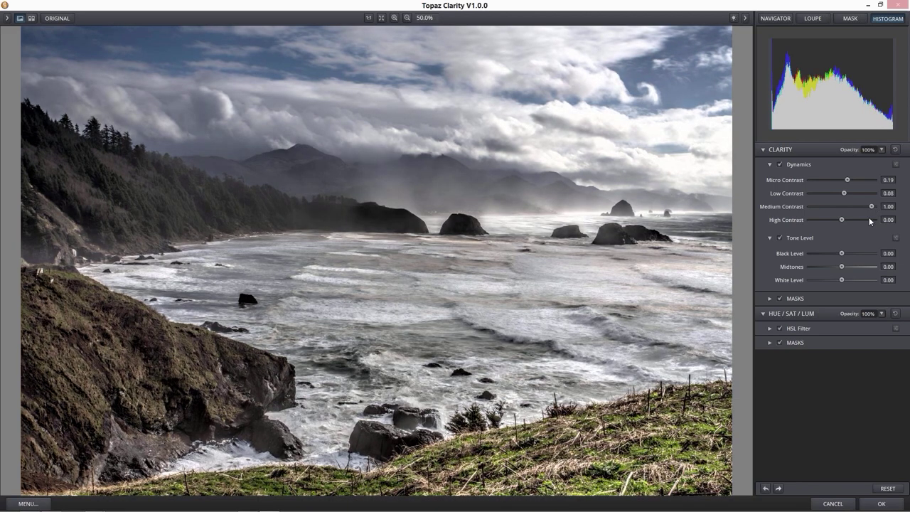
mouse_move(871, 207)
left_mouse_down()
mouse_move(843, 206)
mouse_move(870, 218)
left_mouse_up()
Test a strong High Contrast of 0.98, and settle Medium Contrast at 0.06 and High Contrast at 0.20
left_click(876, 219)
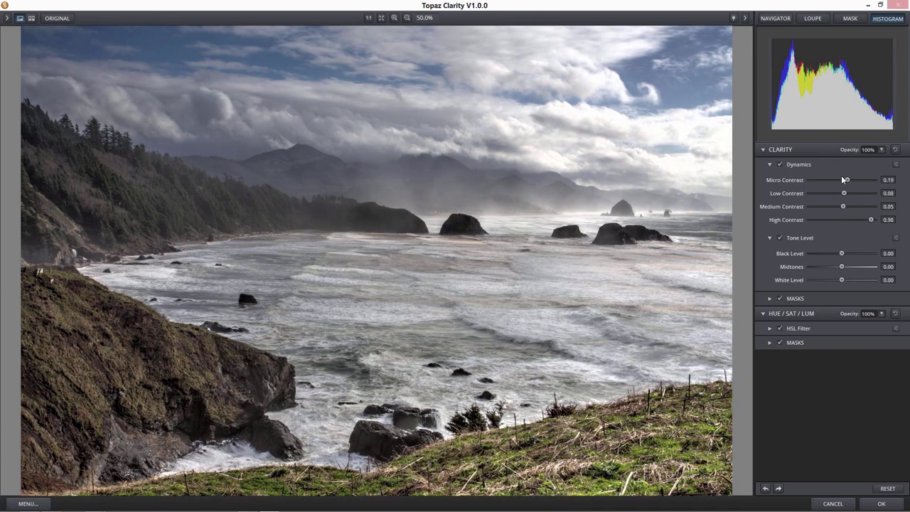
left_click_drag(868, 220, 842, 220)
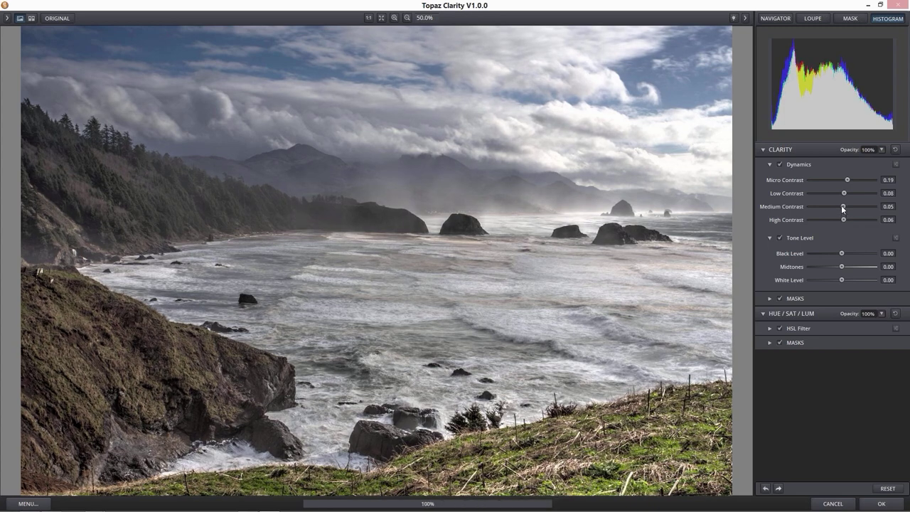
left_click_drag(843, 208, 844, 208)
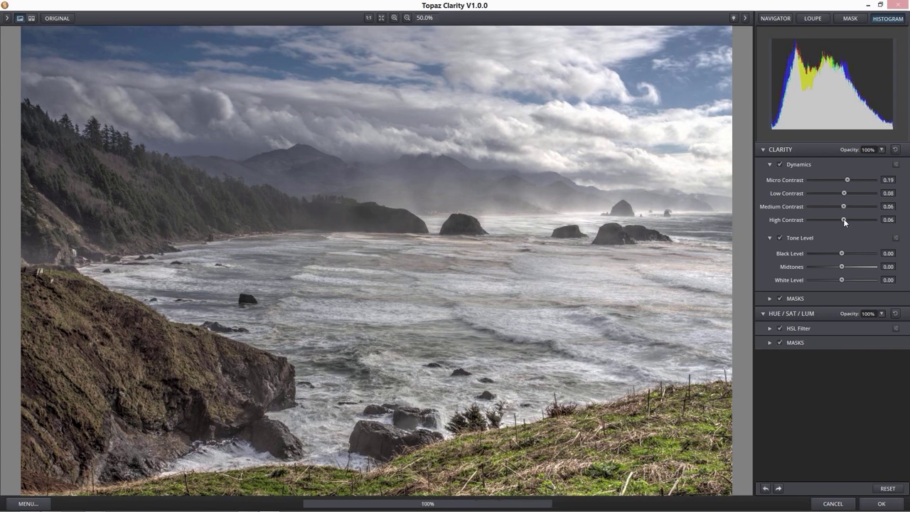
left_click_drag(844, 220, 848, 220)
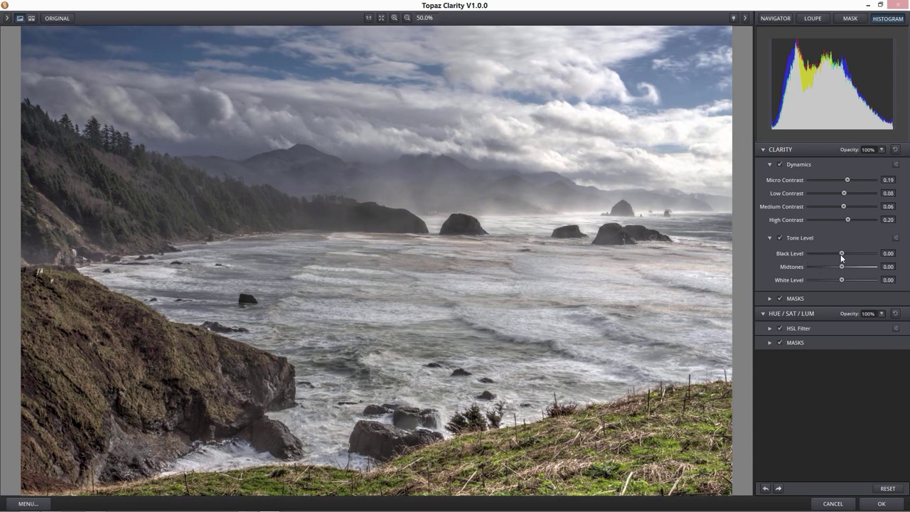
Try the Black Level at 1.00 and -1.00, and bring it back to -0.02
left_click_drag(841, 254, 872, 251)
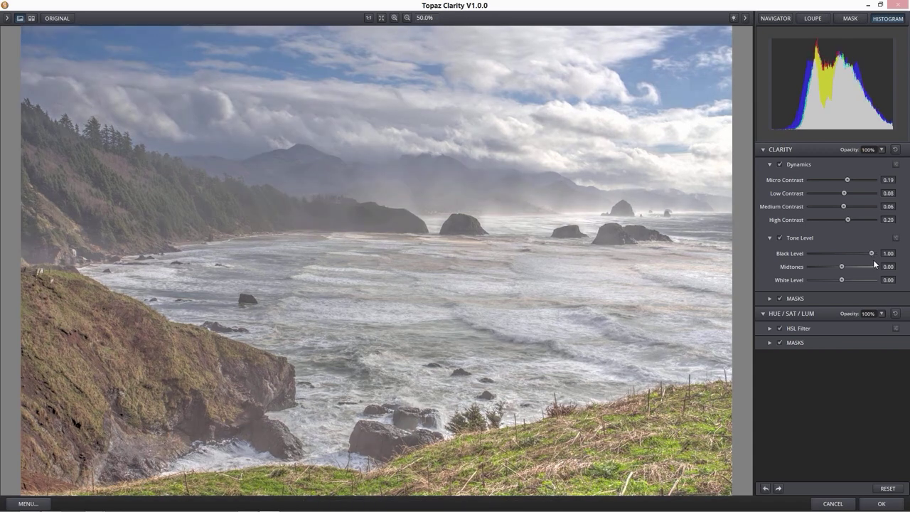
left_click_drag(871, 253, 794, 258)
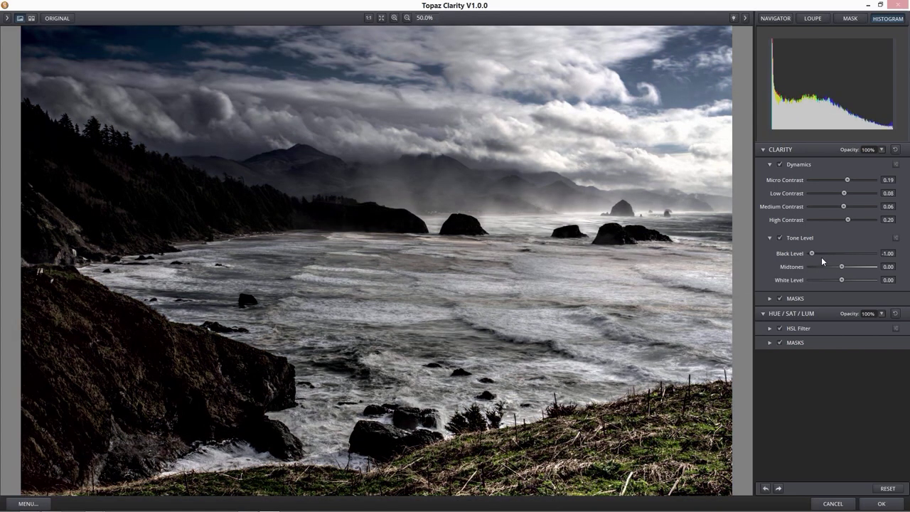
left_click(839, 253)
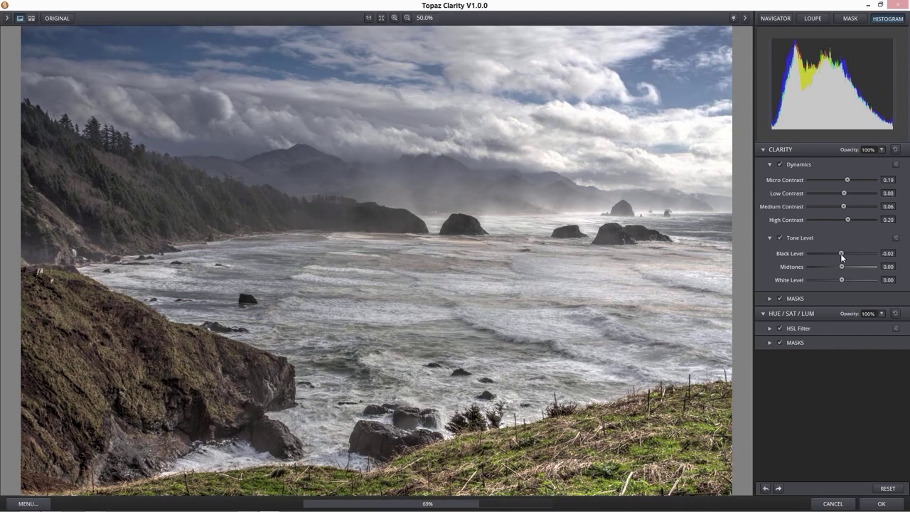
left_click(840, 253)
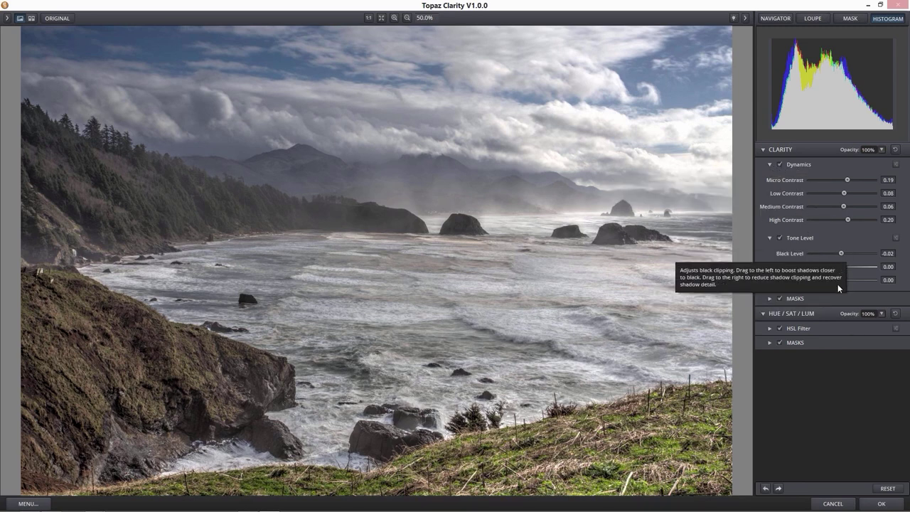
Check the Black Level at -1.00 again, and settle it at -0.08 to deepen the shadows slightly
left_click_drag(841, 254, 820, 252)
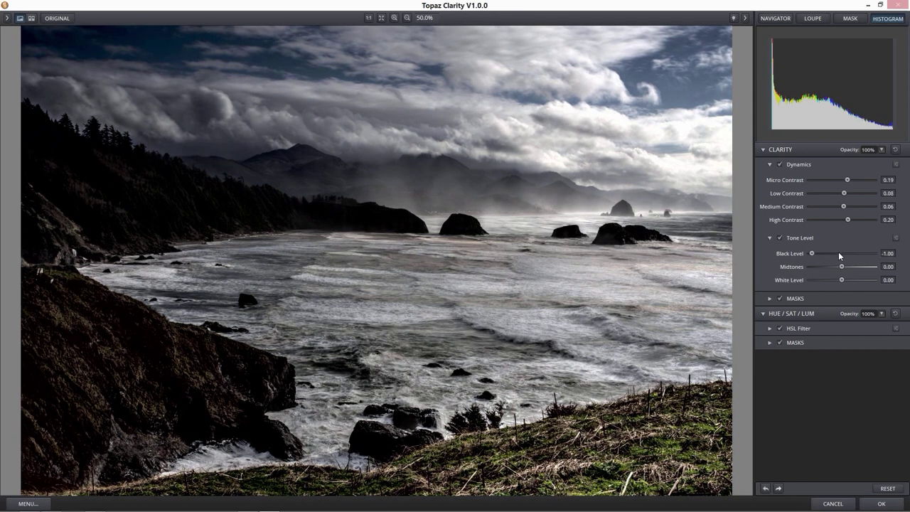
left_click(838, 253)
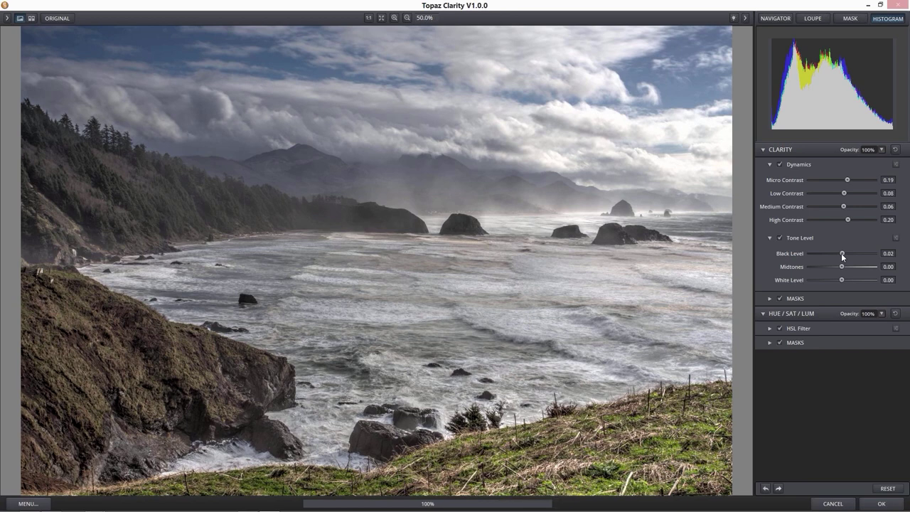
left_click_drag(842, 253, 839, 254)
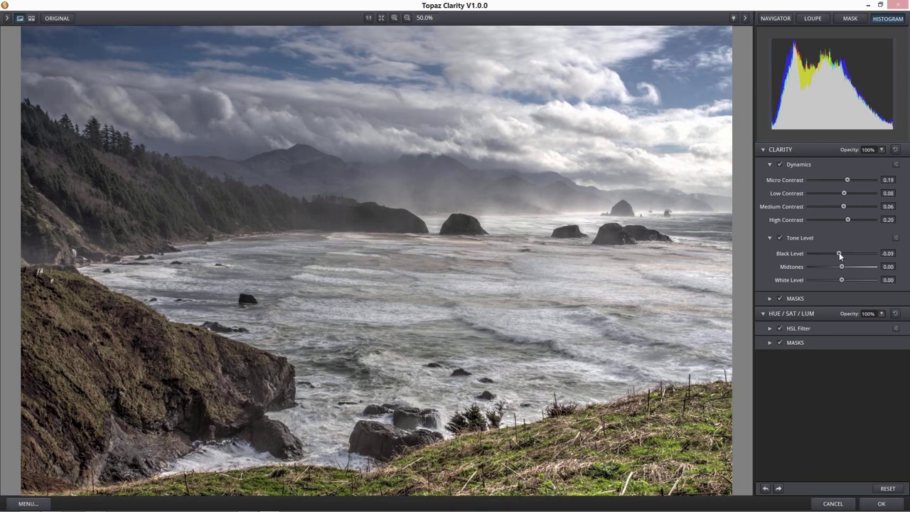
left_click(839, 252)
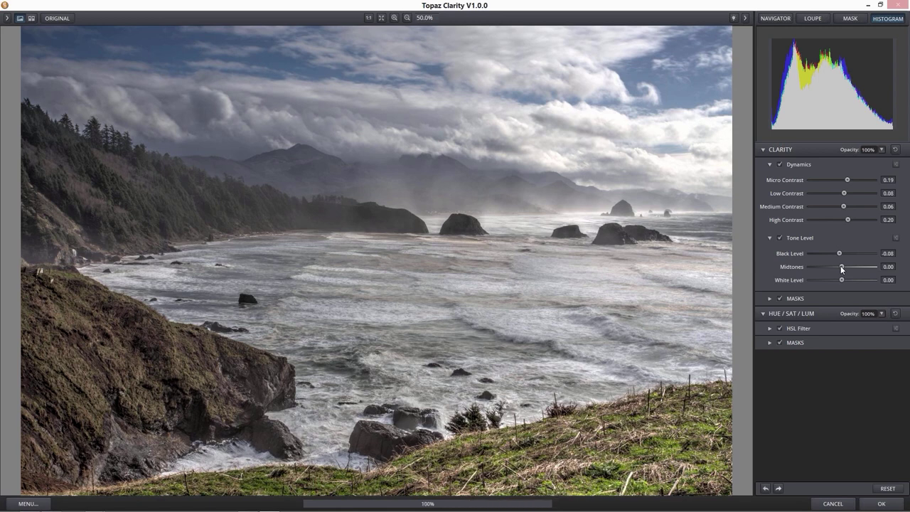
Test the Midtones range down to -1.00, and set Midtones to 0.09 and White Level to 0.06
left_click_drag(842, 267, 855, 266)
left_click_drag(855, 268, 814, 261)
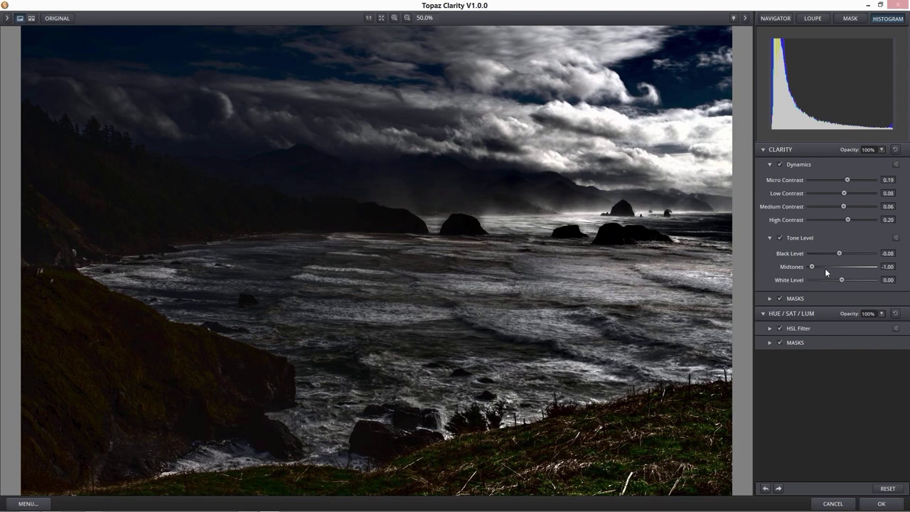
left_click(834, 267)
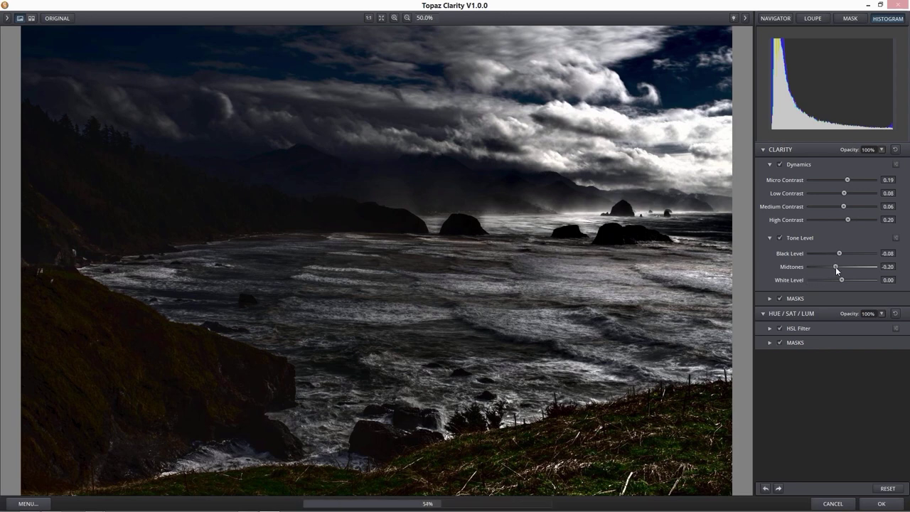
left_click_drag(835, 266, 845, 267)
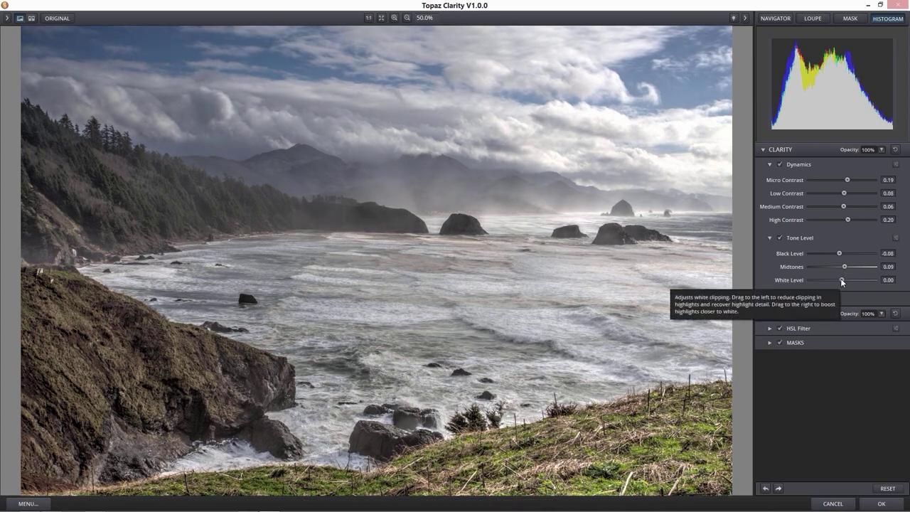
left_click_drag(842, 278, 843, 279)
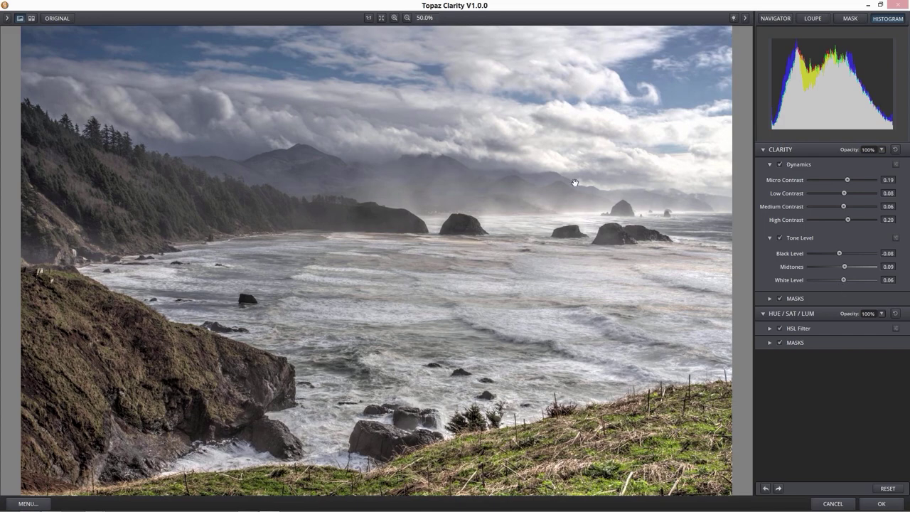
Compare the original photo with the processed Clarity result several times, ending on the processed view
left_click(66, 19)
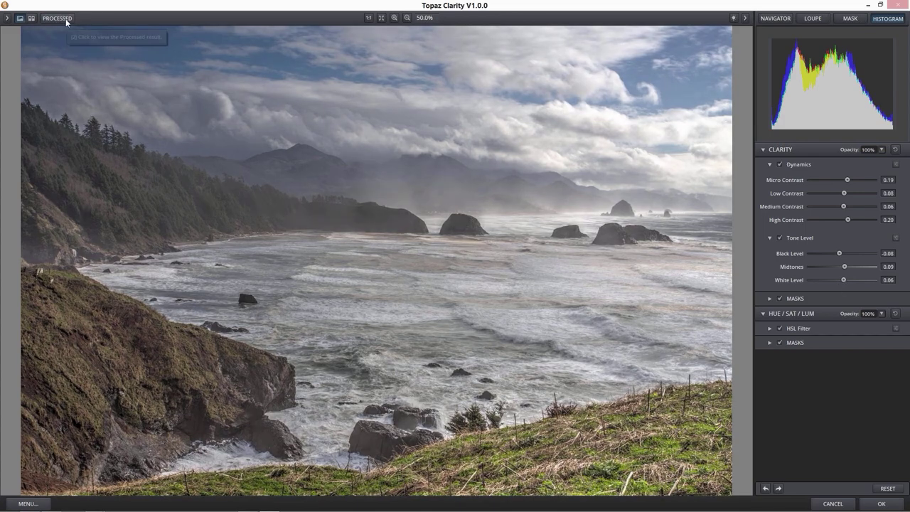
left_click(66, 18)
left_click(66, 18)
left_click(66, 18)
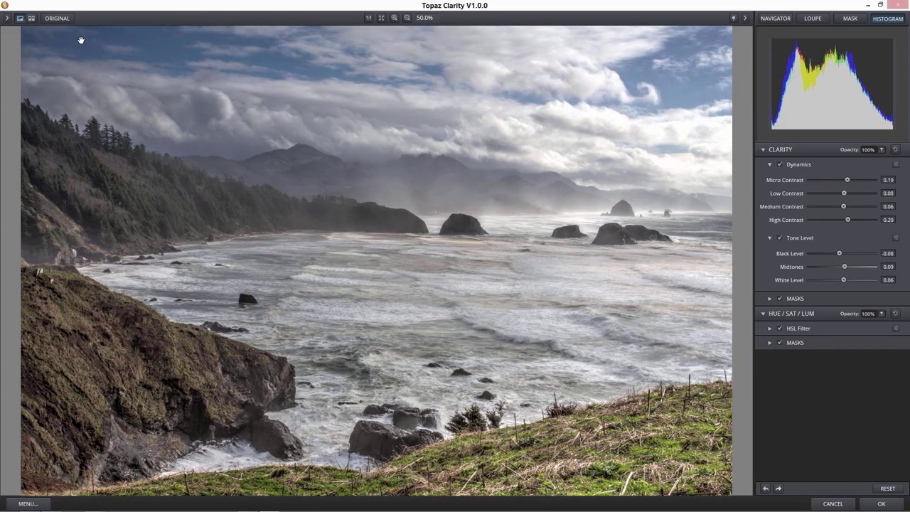
Check the original photo against the processed result twice more, and return to the processed view
left_click(64, 20)
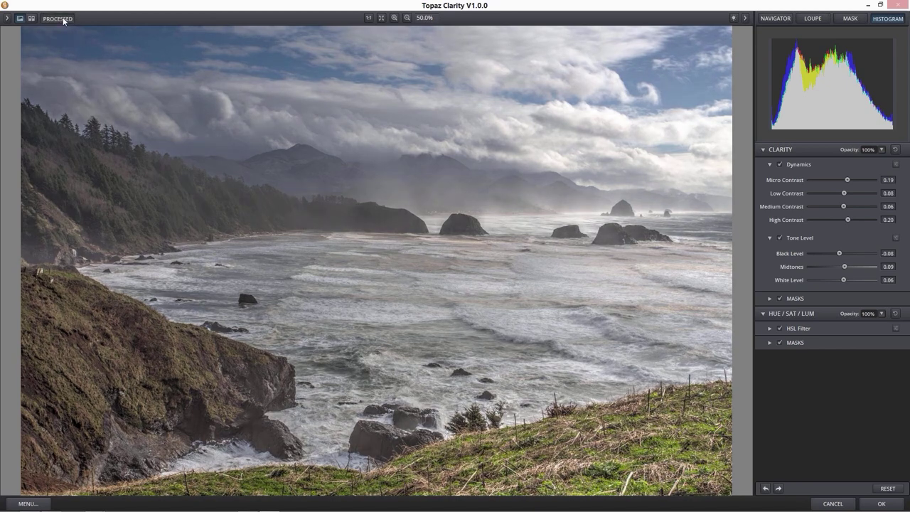
left_click(62, 17)
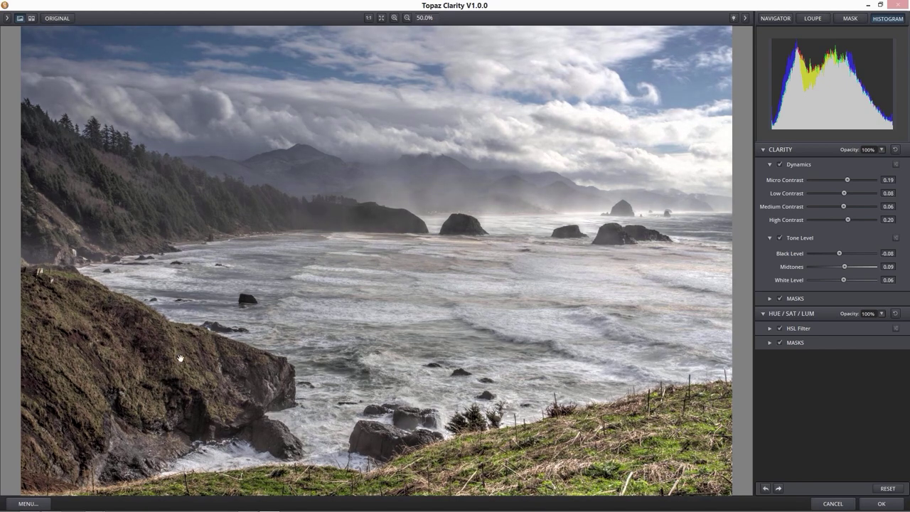
left_click(71, 19)
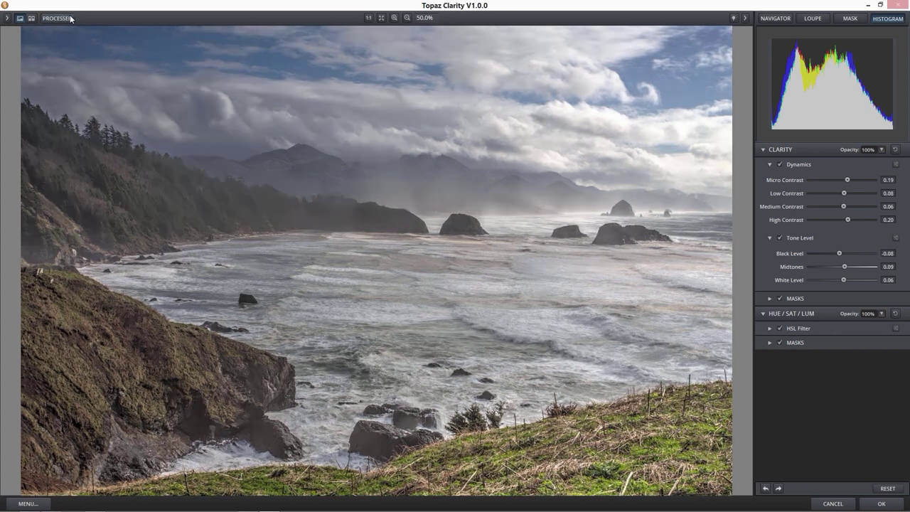
left_click(71, 19)
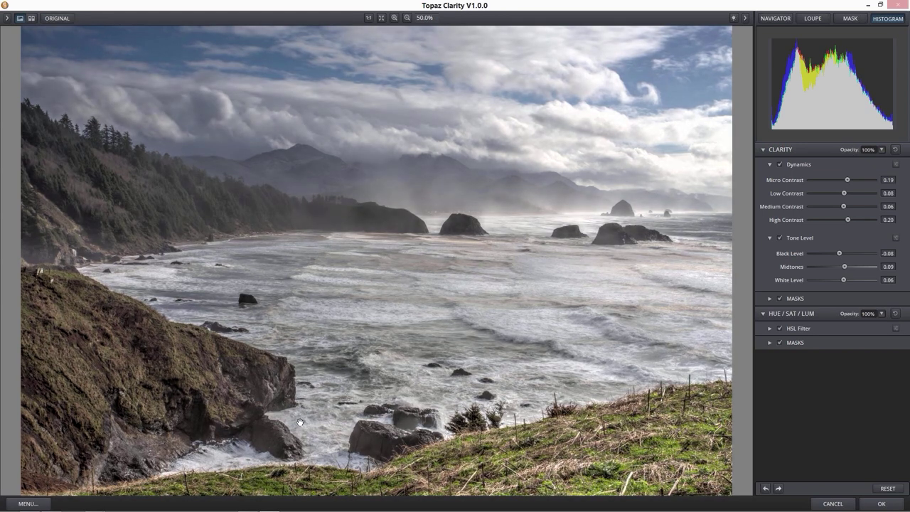
Collapse the Clarity settings and expand the HSL Filter to show its hue adjustments
left_click(784, 151)
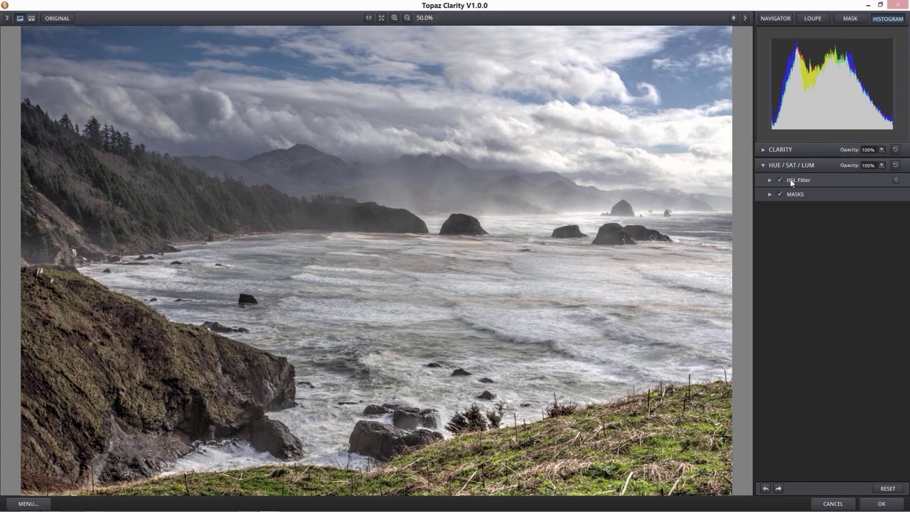
left_click(791, 181)
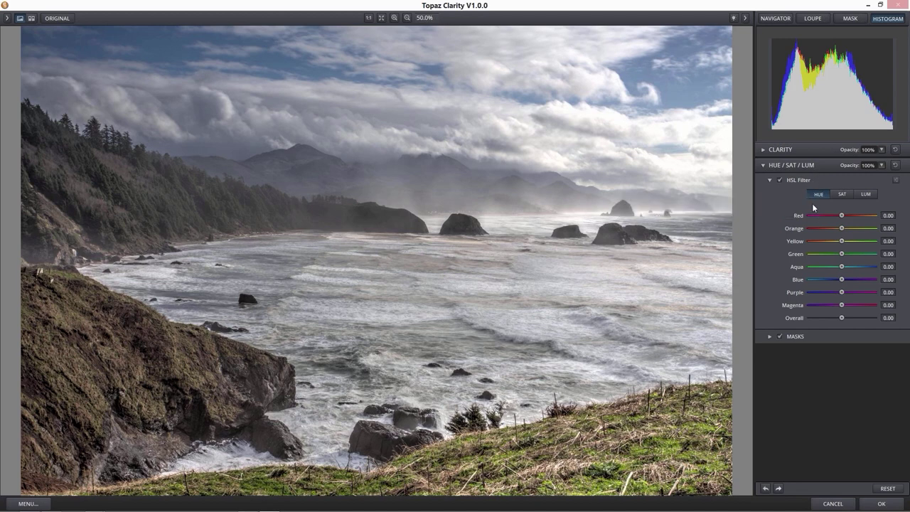
left_click(801, 149)
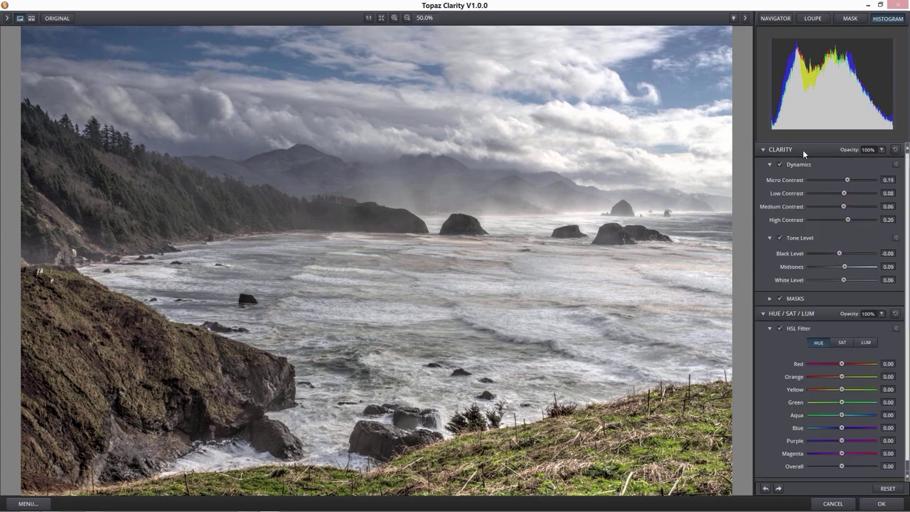
left_click(803, 151)
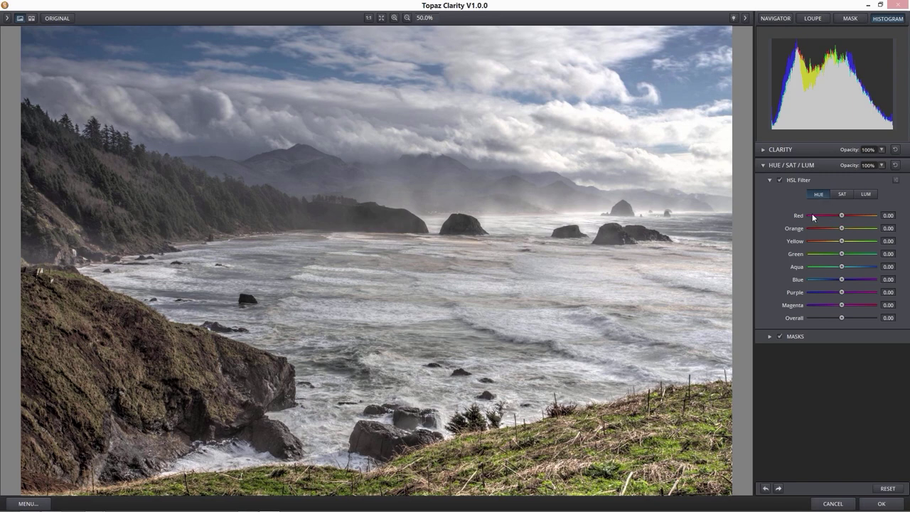
mouse_move(840, 218)
left_mouse_down()
mouse_move(808, 215)
mouse_move(840, 218)
left_mouse_up()
Try the yellow saturation at 1.00 and nudge the green saturation, and reset both to 0
left_click(841, 195)
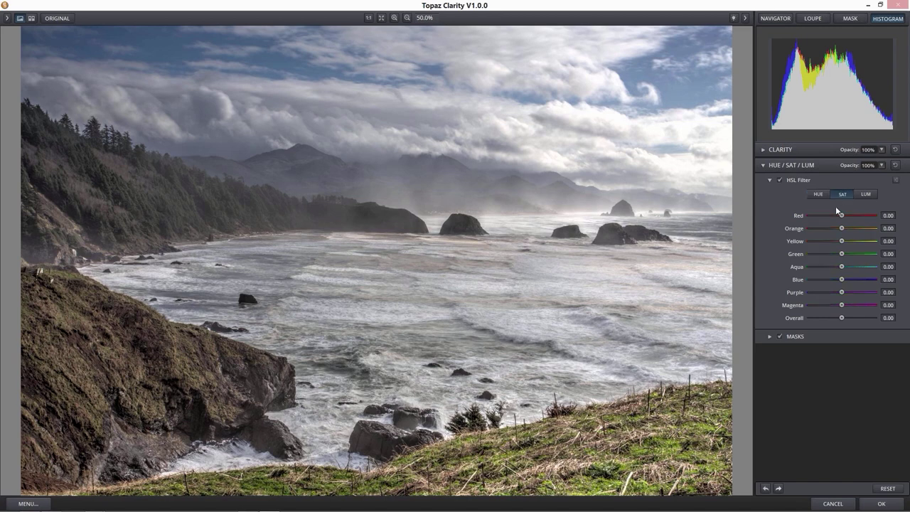
left_click_drag(841, 241, 877, 253)
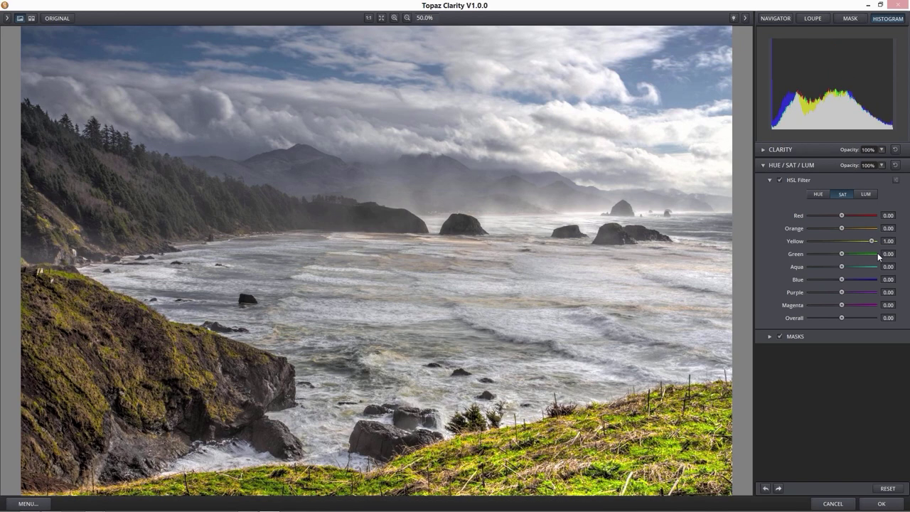
left_click(840, 252)
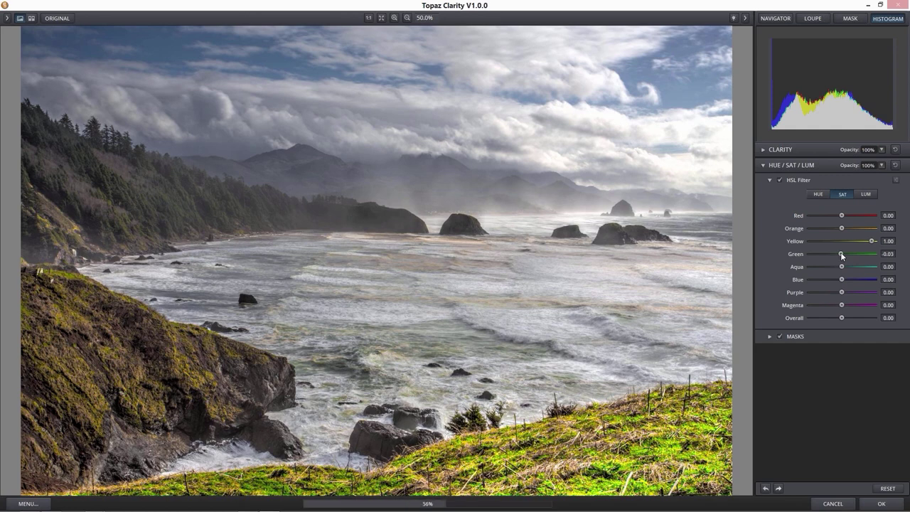
left_click_drag(841, 253, 843, 253)
double_click(888, 254)
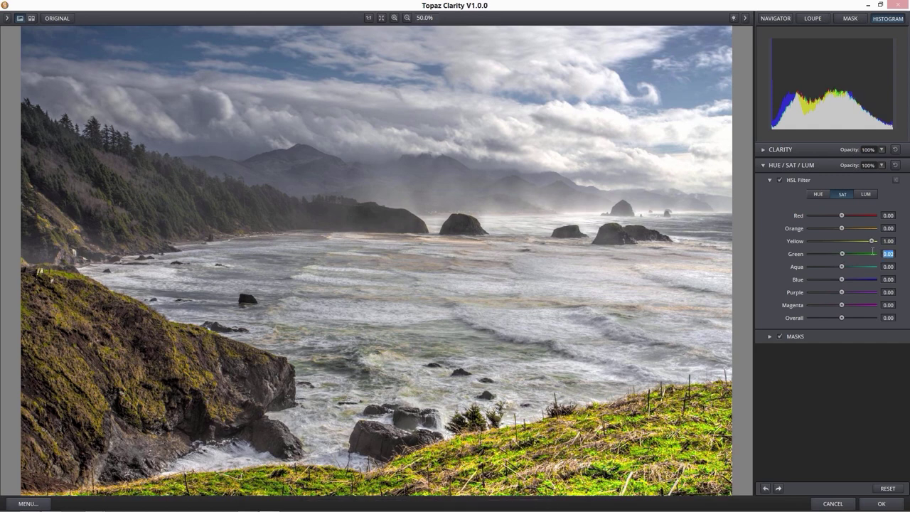
type("0")
key("Return")
type("0")
key("Return")
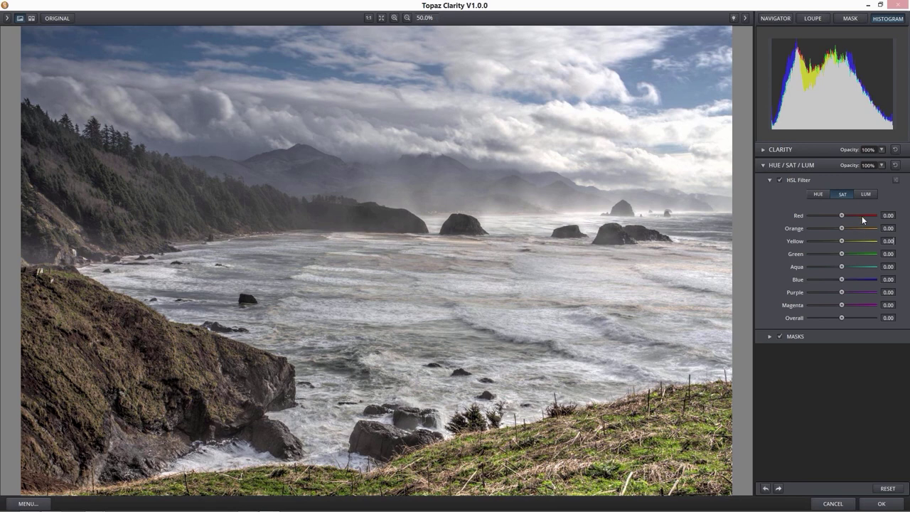
Look through the luminance, saturation and hue adjustments of the HSL Filter, and return to saturation
left_click(861, 194)
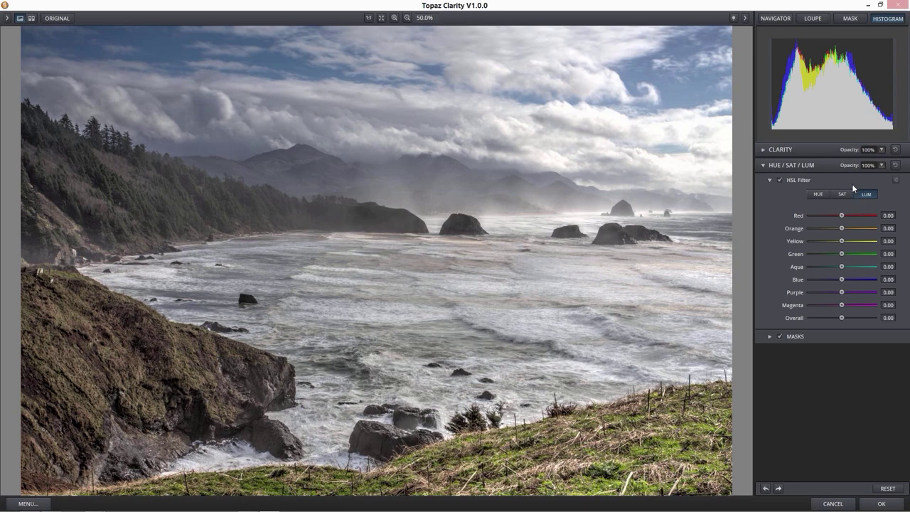
left_click(836, 194)
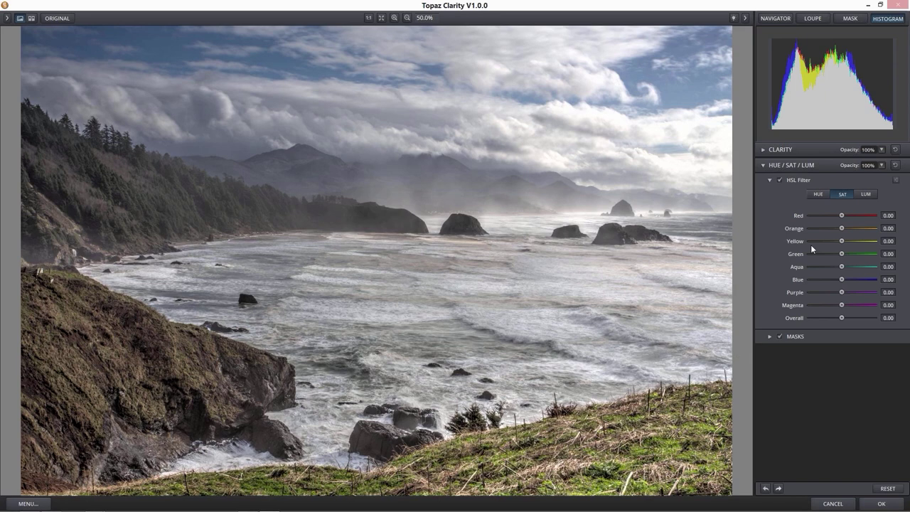
left_click(818, 193)
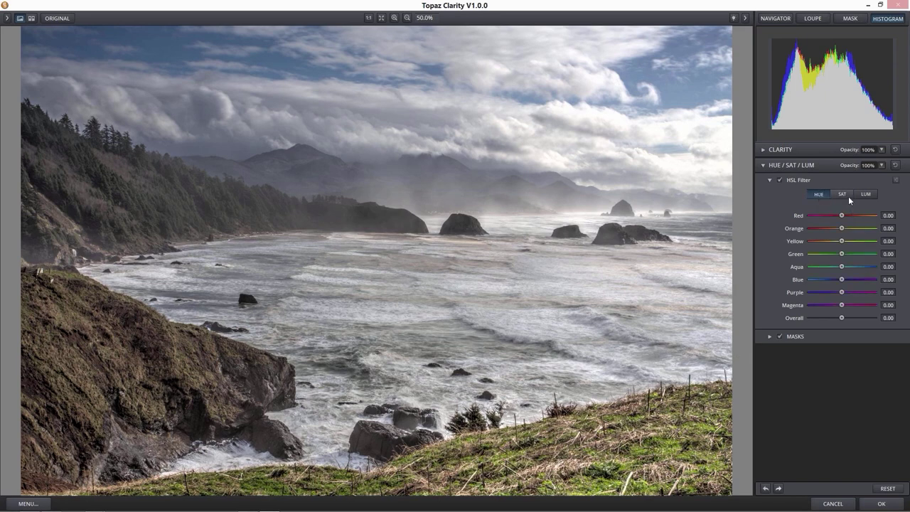
left_click(843, 196)
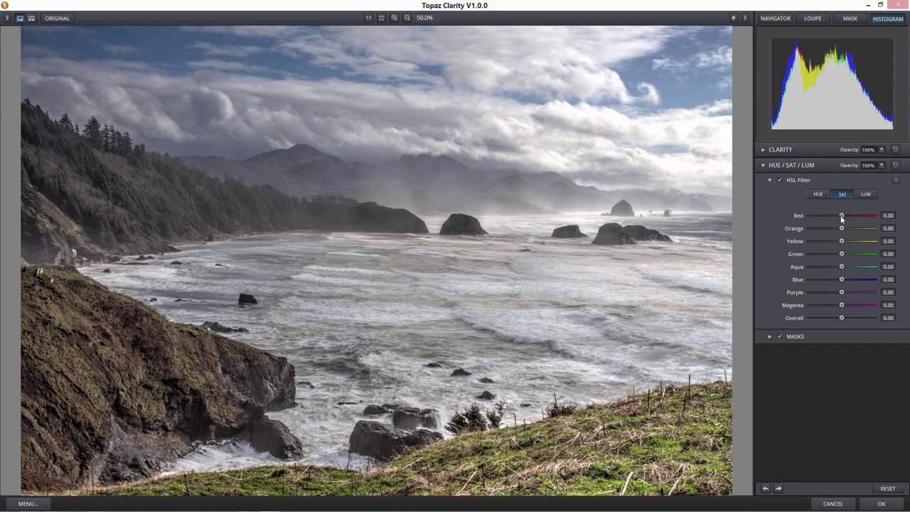
Try the red saturation at 1.00 and -1.00, and reset it to 0
left_click_drag(841, 218, 892, 218)
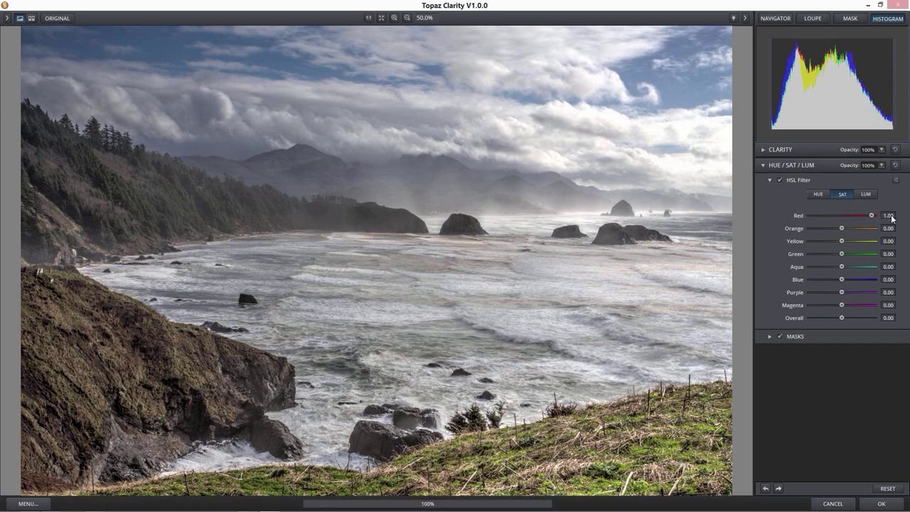
left_click(841, 216)
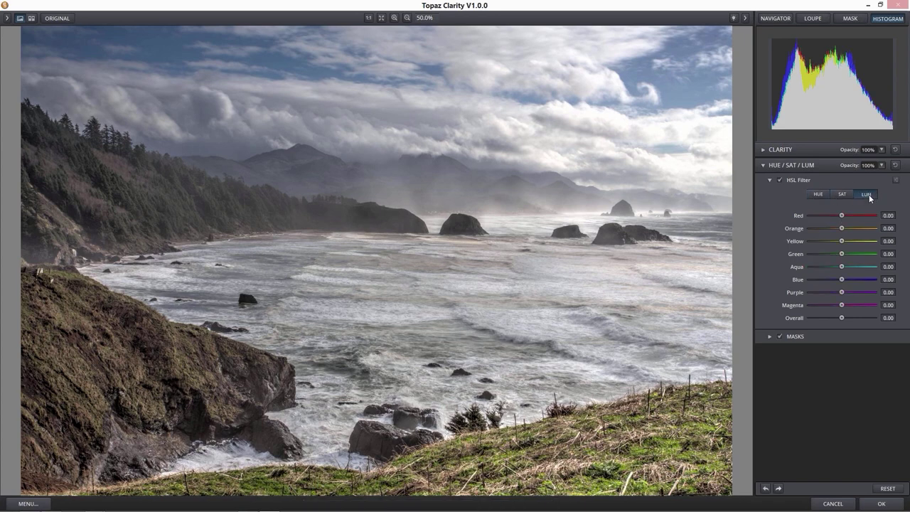
double_click(888, 216)
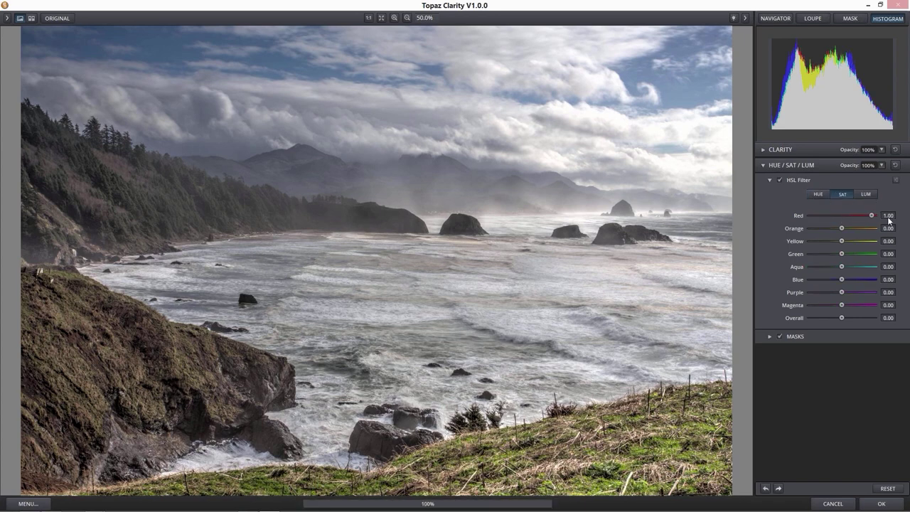
type("-1")
key("Return")
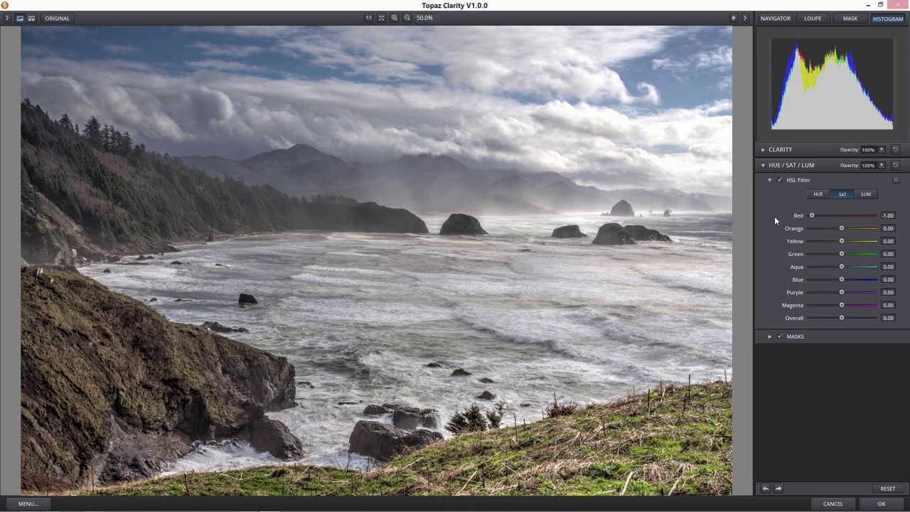
left_click_drag(811, 216, 840, 214)
double_click(882, 215)
type("0")
key("Return")
Test the orange saturation at 1.00, and settle Orange at 0.03 and Yellow at 0.13
left_click_drag(841, 228, 873, 229)
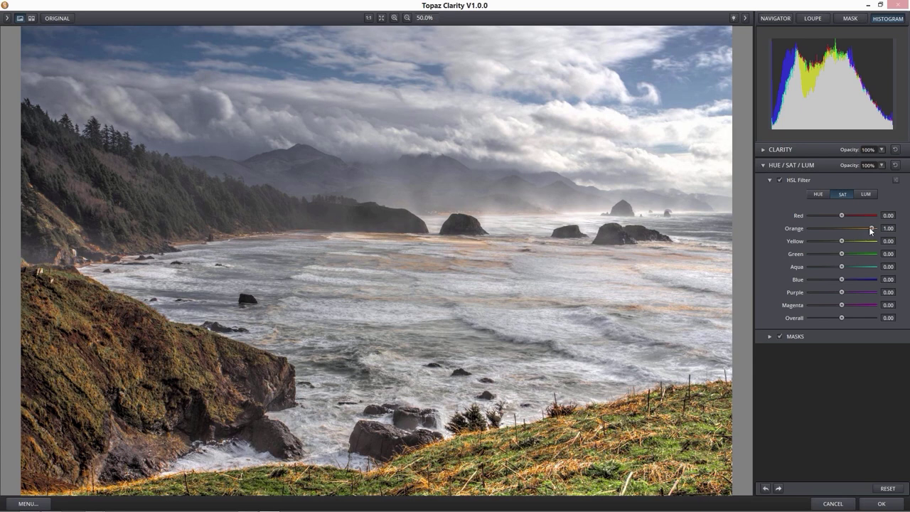
left_click_drag(869, 227, 842, 227)
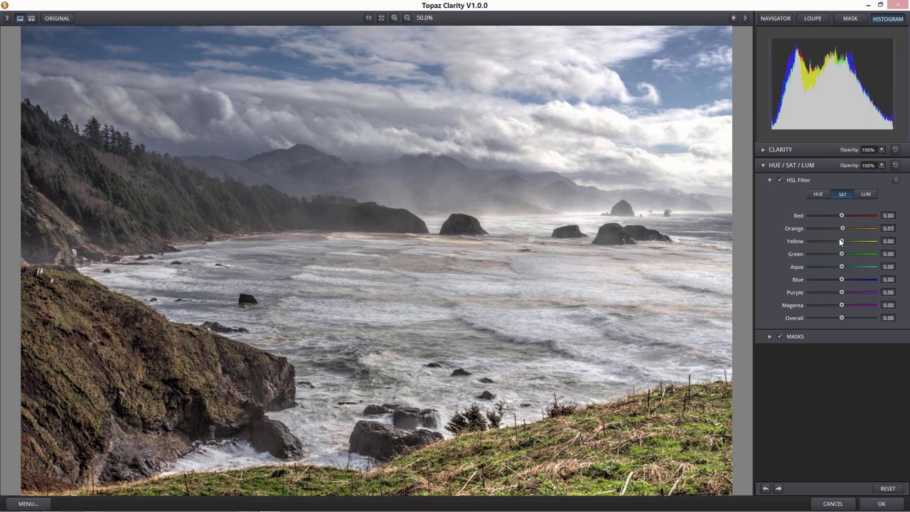
mouse_move(852, 240)
left_mouse_down()
mouse_move(792, 246)
mouse_move(869, 241)
mouse_move(858, 242)
left_mouse_up()
left_click_drag(853, 242, 844, 243)
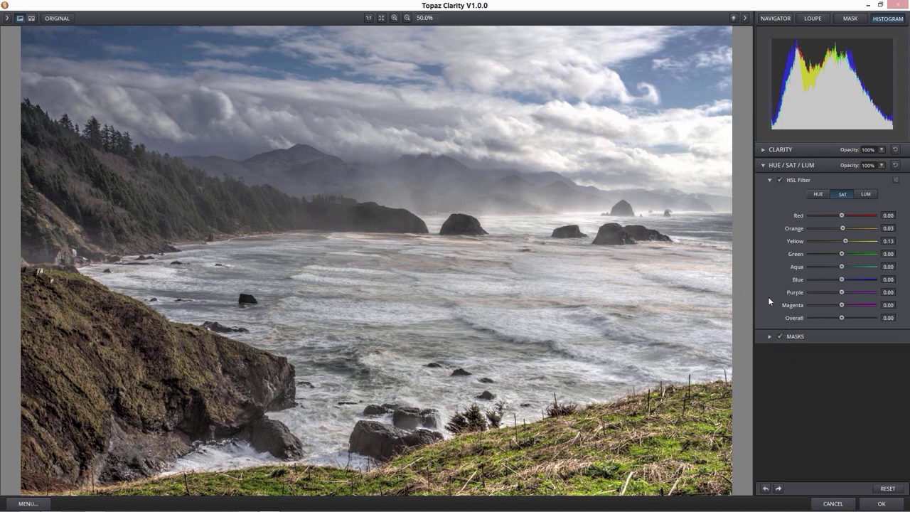
Set the yellow saturation to 0.23, try the green at -0.58, and test the aqua and purple saturation
left_click_drag(842, 254, 731, 255)
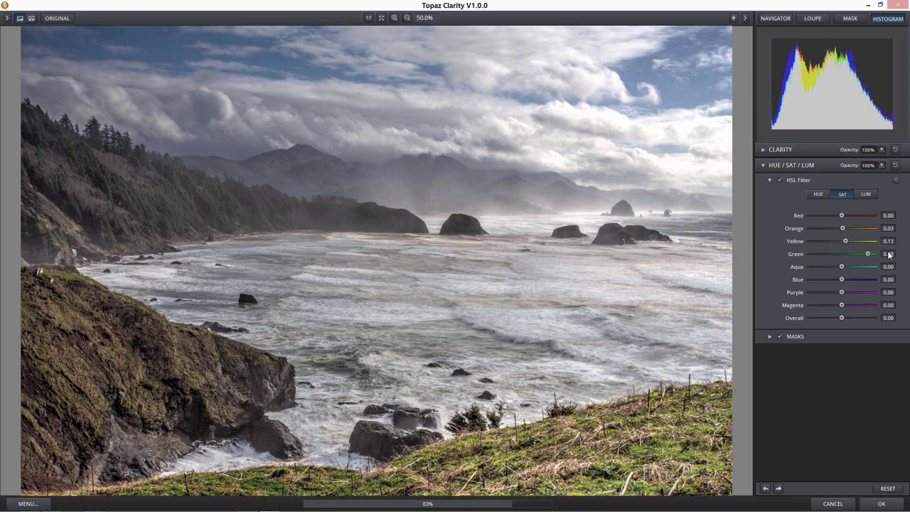
mouse_move(837, 254)
left_mouse_down()
mouse_move(825, 254)
mouse_move(838, 262)
mouse_move(831, 254)
mouse_move(852, 243)
mouse_move(825, 251)
left_mouse_up()
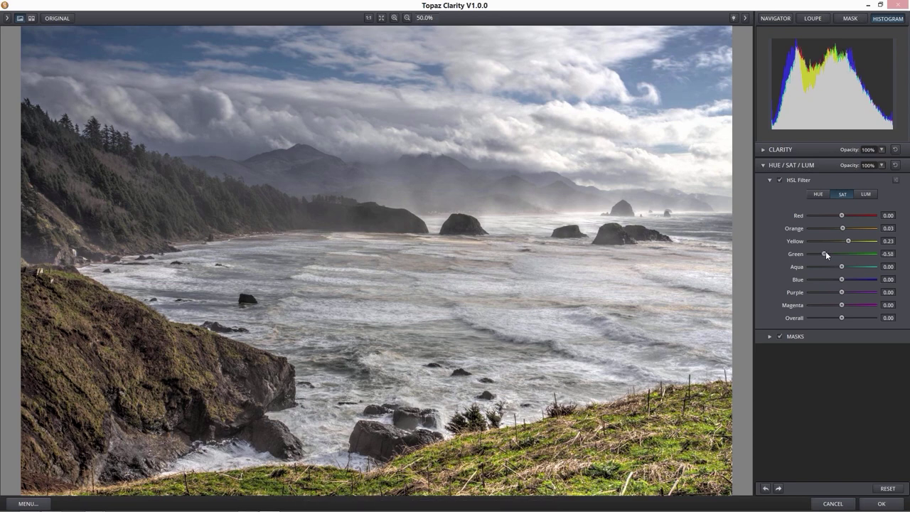
left_click_drag(859, 268, 840, 280)
double_click(862, 266)
left_click_drag(843, 291, 812, 292)
double_click(840, 291)
Set the orange hue to 0.13 and the yellow hue to 0.08 after trying -0.11, and shift the green and blue hues slightly
left_click(818, 194)
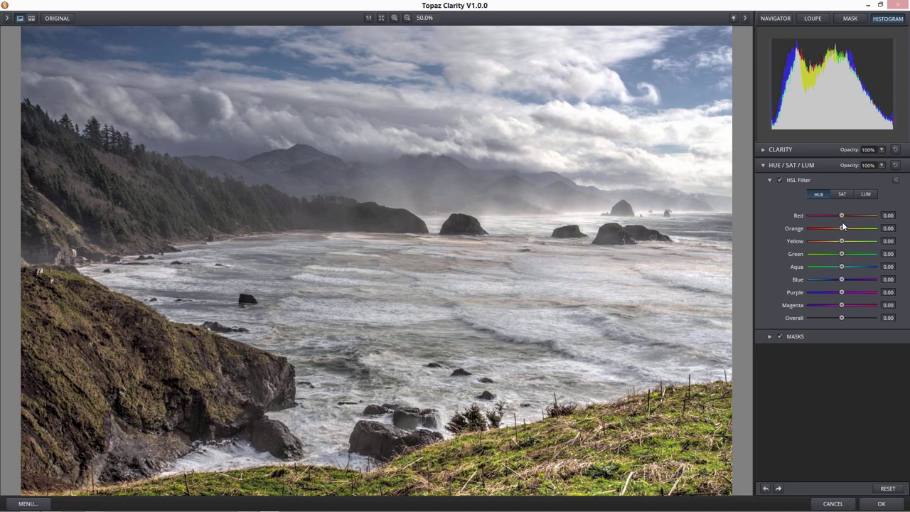
mouse_move(842, 226)
left_mouse_down()
mouse_move(799, 229)
mouse_move(845, 231)
mouse_move(843, 242)
left_mouse_up()
mouse_move(842, 242)
left_mouse_down()
mouse_move(830, 242)
mouse_move(845, 243)
left_mouse_up()
left_click_drag(844, 242, 839, 245)
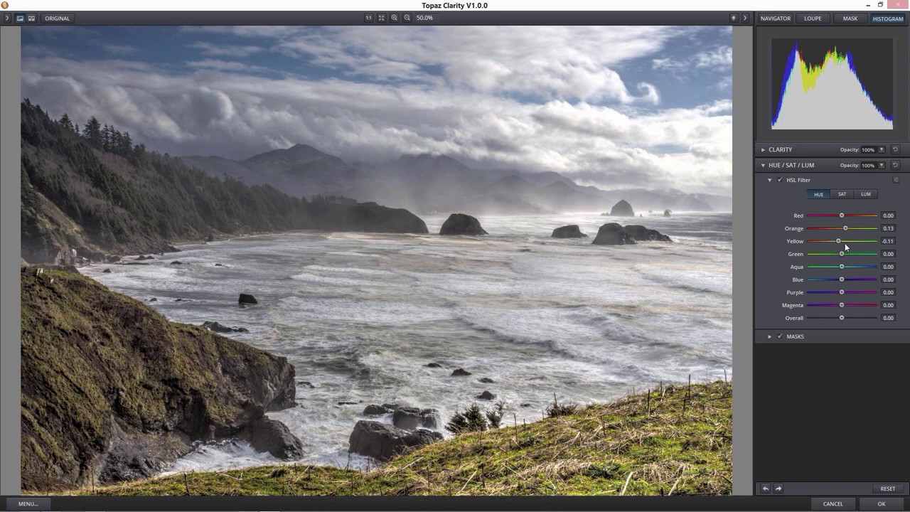
key("ctrl+z")
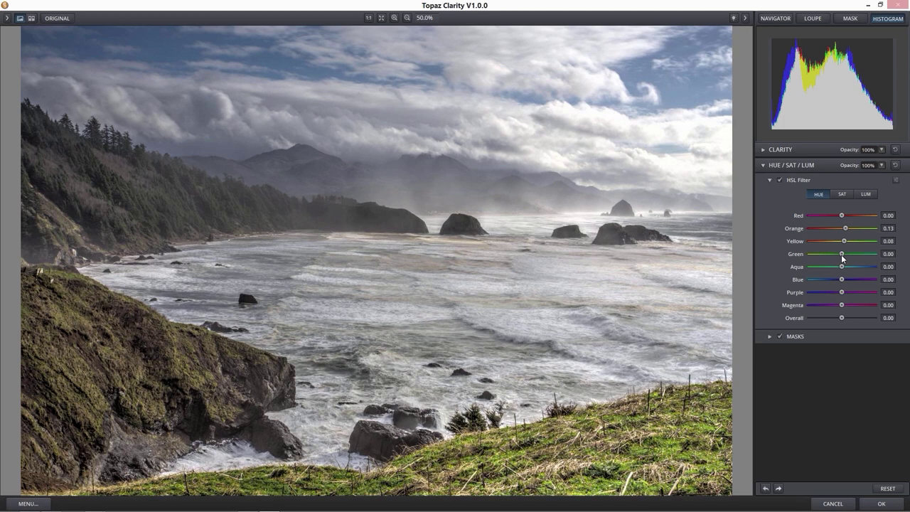
mouse_move(841, 254)
left_mouse_down()
mouse_move(871, 254)
mouse_move(819, 254)
mouse_move(861, 254)
mouse_move(833, 253)
left_mouse_up()
mouse_move(843, 280)
left_mouse_down()
mouse_move(860, 278)
mouse_move(829, 279)
mouse_move(868, 273)
mouse_move(843, 279)
left_mouse_up()
Test the red luminance between 0.84 and -0.77, and set the luminance of Red to 0.02, Orange to -0.47 and Yellow to -0.58
left_click(868, 194)
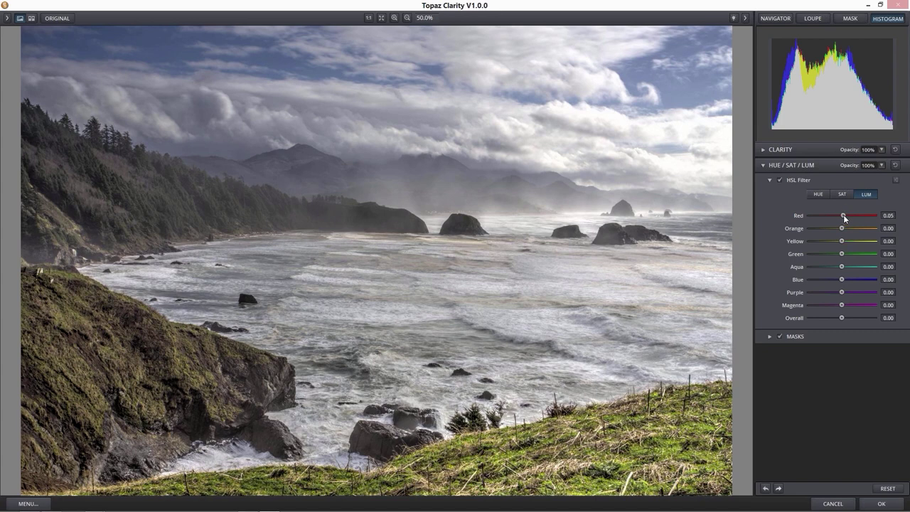
left_click_drag(843, 215, 869, 216)
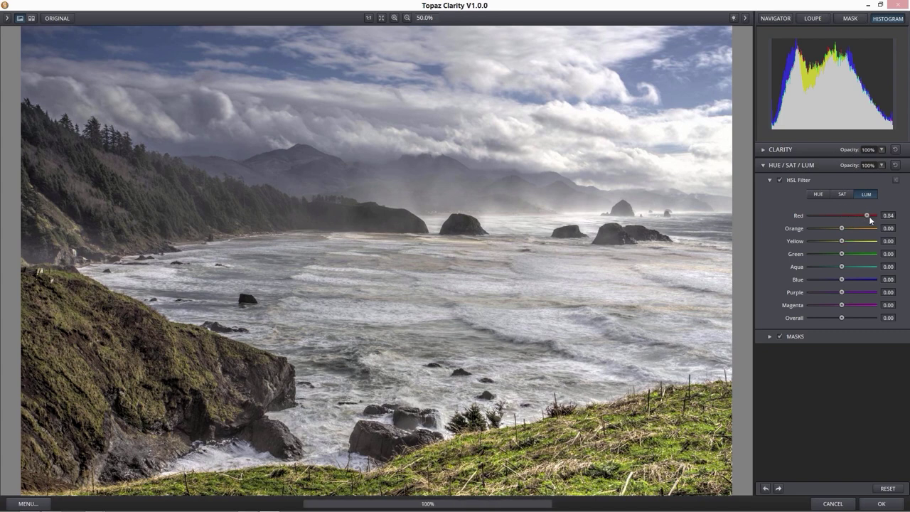
left_click(811, 217)
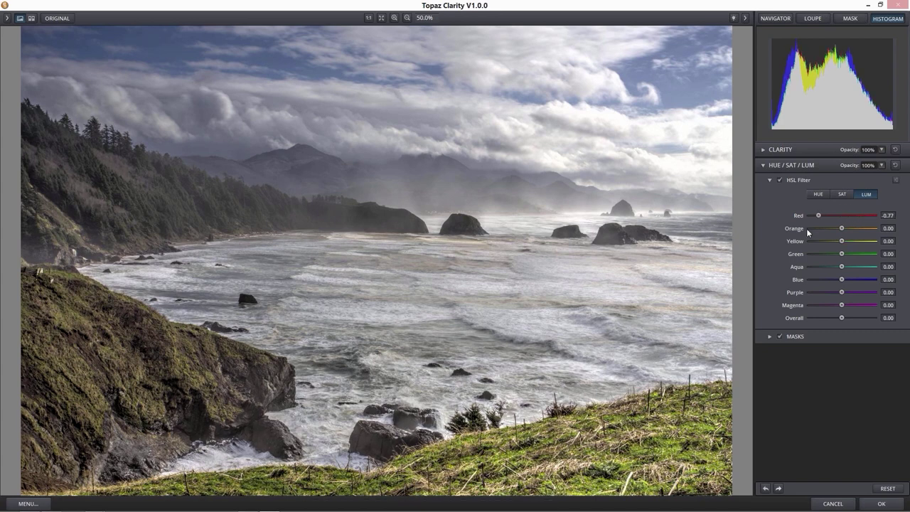
left_click(843, 221)
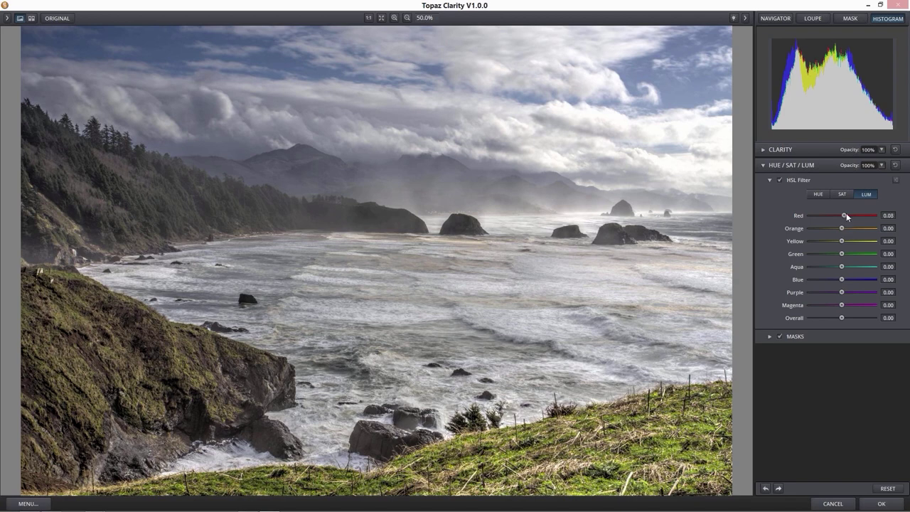
left_click(845, 215)
left_click(843, 214)
mouse_move(839, 227)
left_mouse_down()
mouse_move(855, 226)
mouse_move(826, 228)
left_mouse_up()
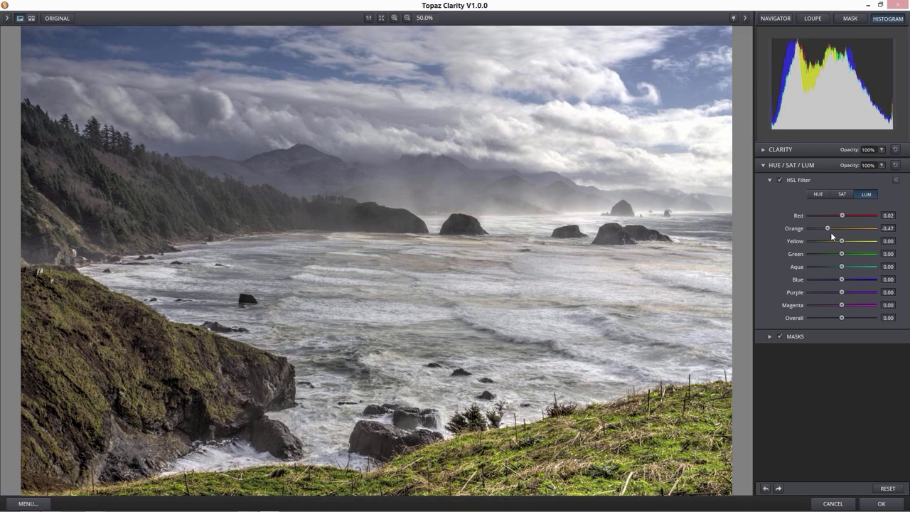
mouse_move(841, 241)
left_mouse_down()
mouse_move(850, 241)
mouse_move(824, 240)
left_mouse_up()
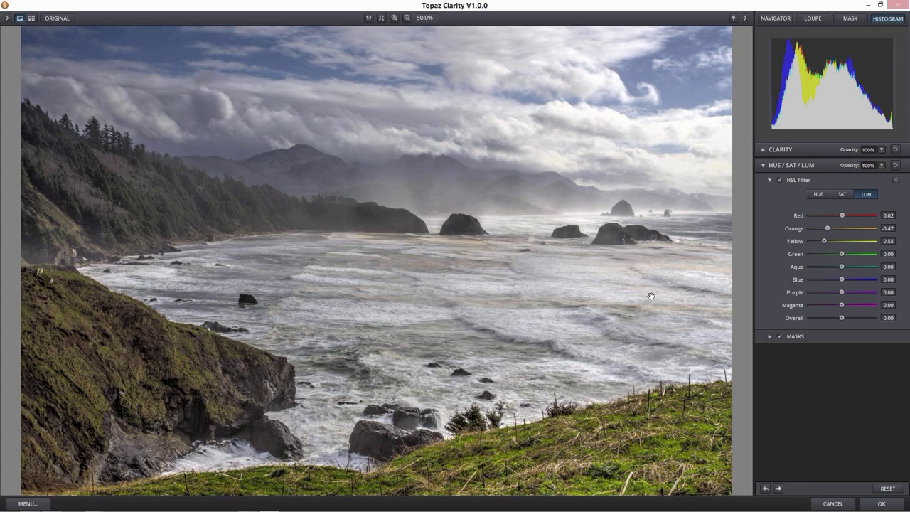
Set the yellow luminance to -0.56 and try the blue luminance at -0.50 and 0.03
left_click_drag(828, 243, 832, 278)
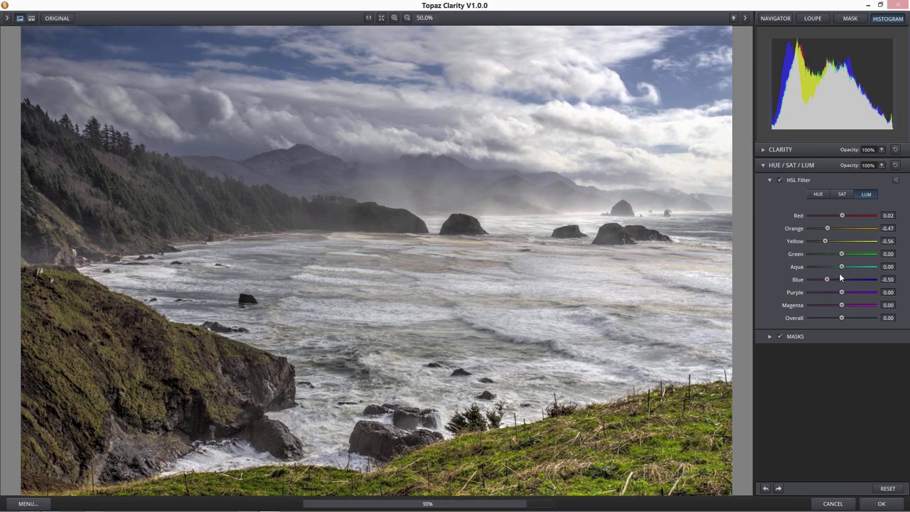
left_click(843, 278)
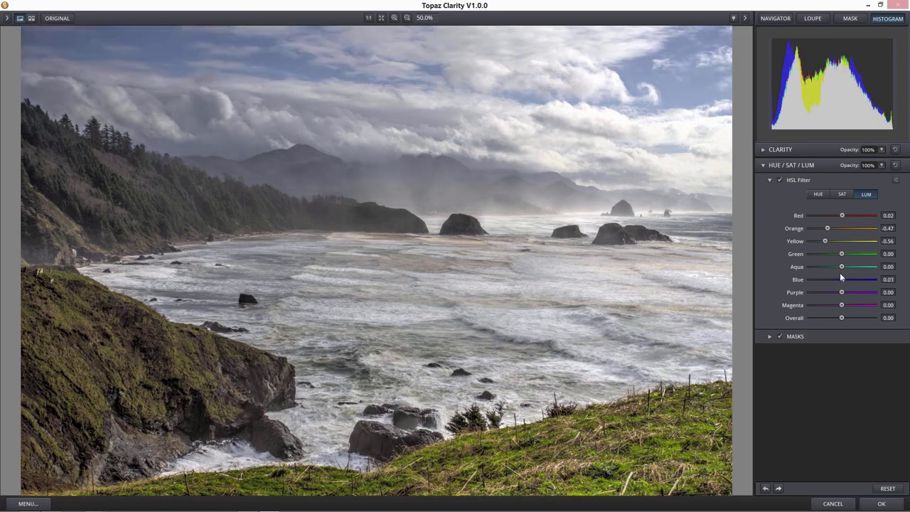
left_click(839, 274)
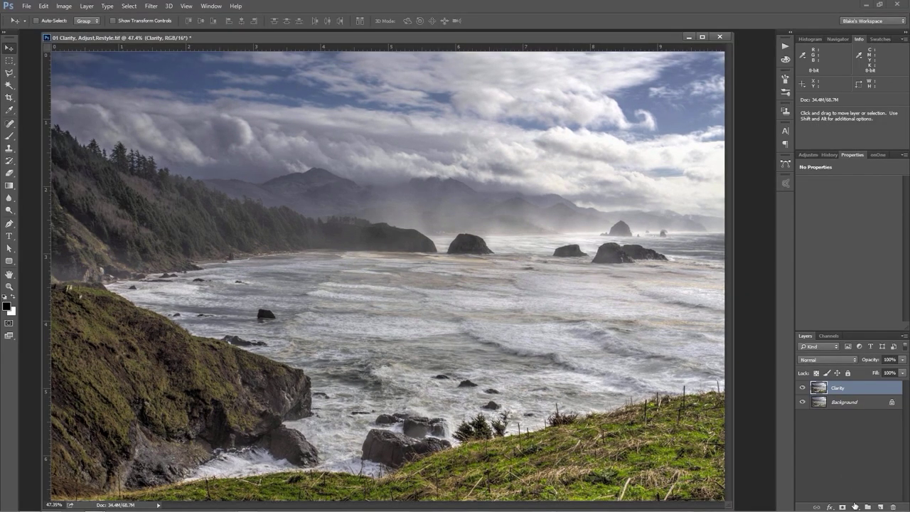
Add a black-to-white Gradient Map adjustment layer on top and compare the grayscale image with the Clarity layer hidden and shown
left_click(854, 505)
left_click(850, 489)
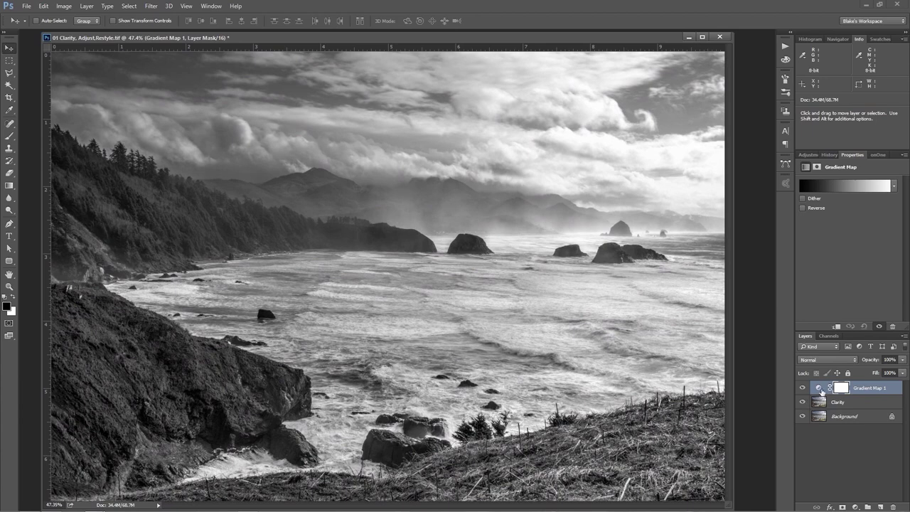
left_click(826, 183)
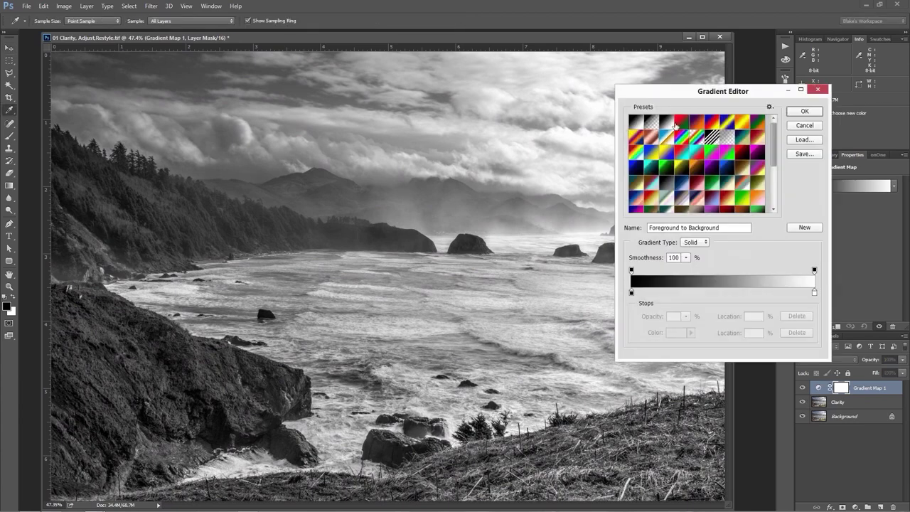
left_click(807, 112)
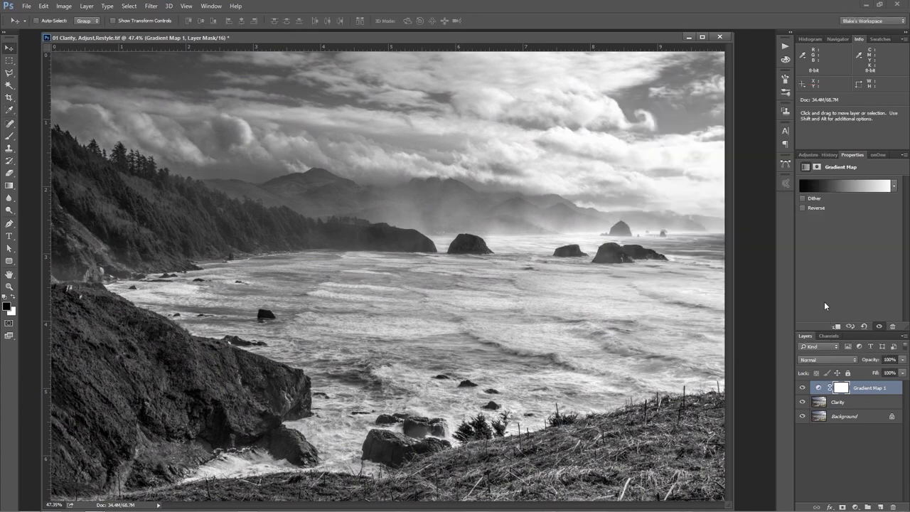
left_click(802, 402)
left_click(803, 402)
Add a Curves adjustment layer directly above the Clarity layer and check the shadow and highlight clipping
left_click(835, 402)
left_click(855, 507)
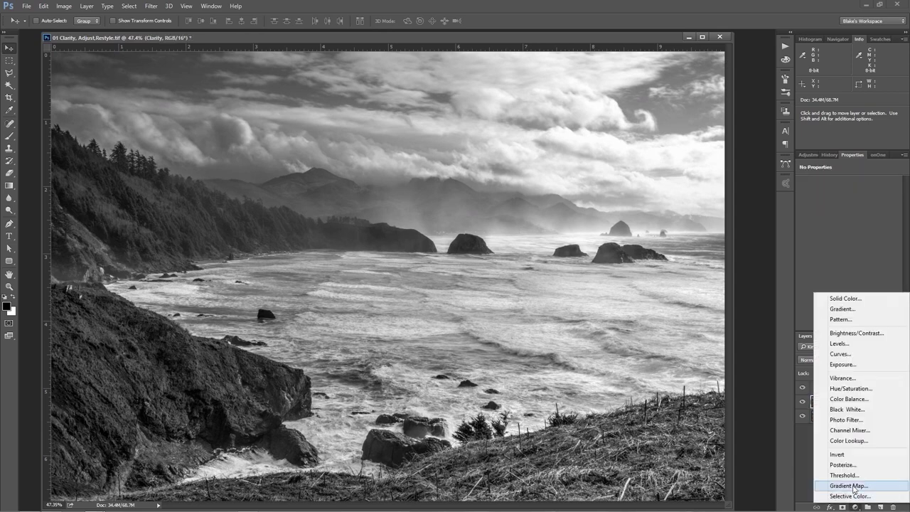
left_click(849, 354)
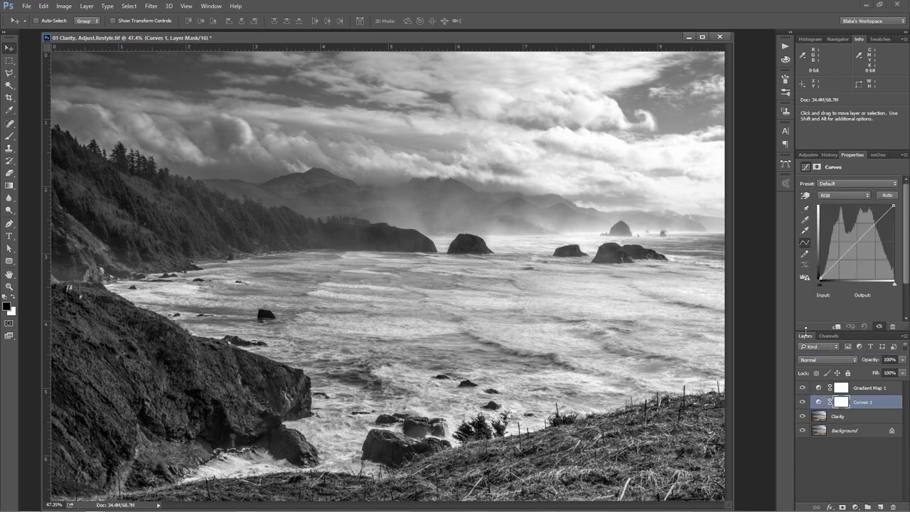
key("alt")
left_click(820, 285, "alt")
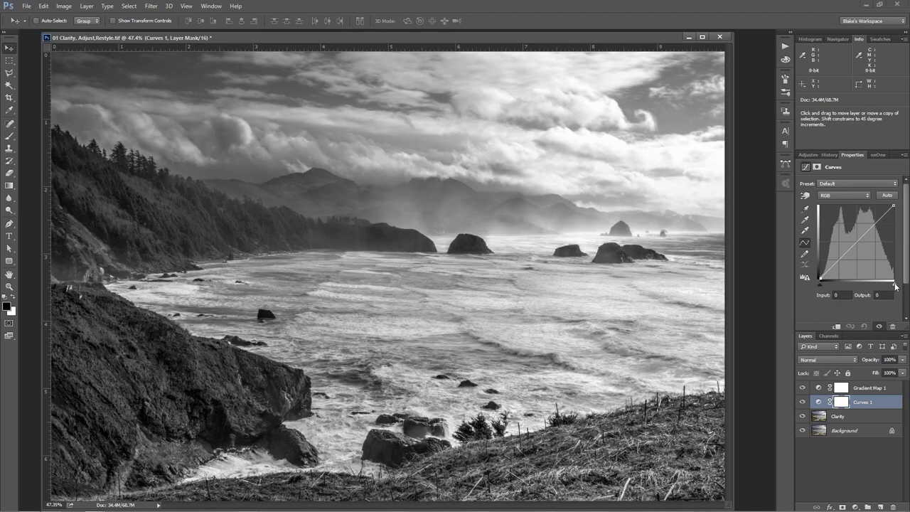
left_click(895, 283, "alt")
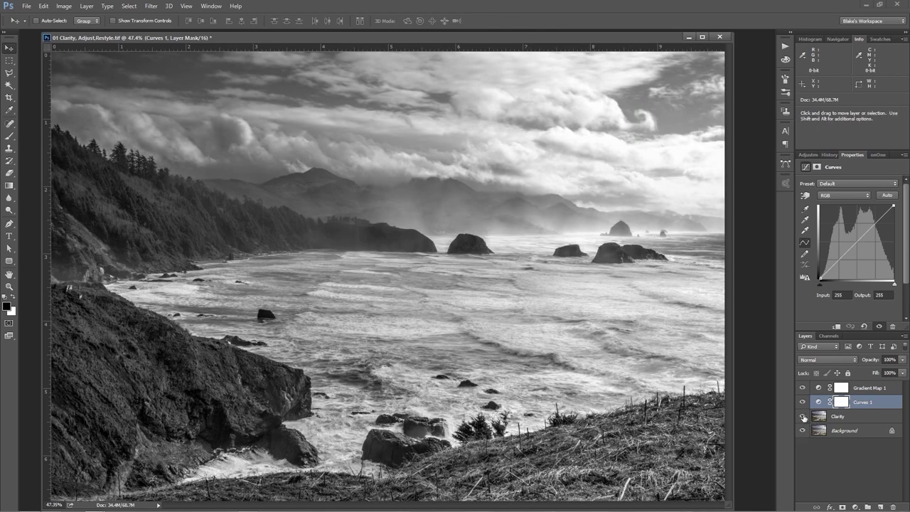
Compare the highlight clipping with the Clarity layer hidden and shown again
left_click(803, 418)
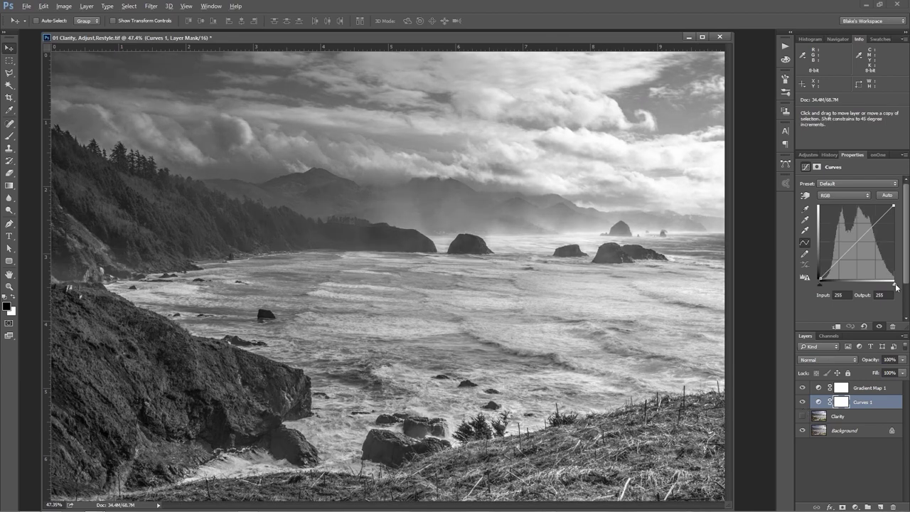
left_click(895, 286, "alt")
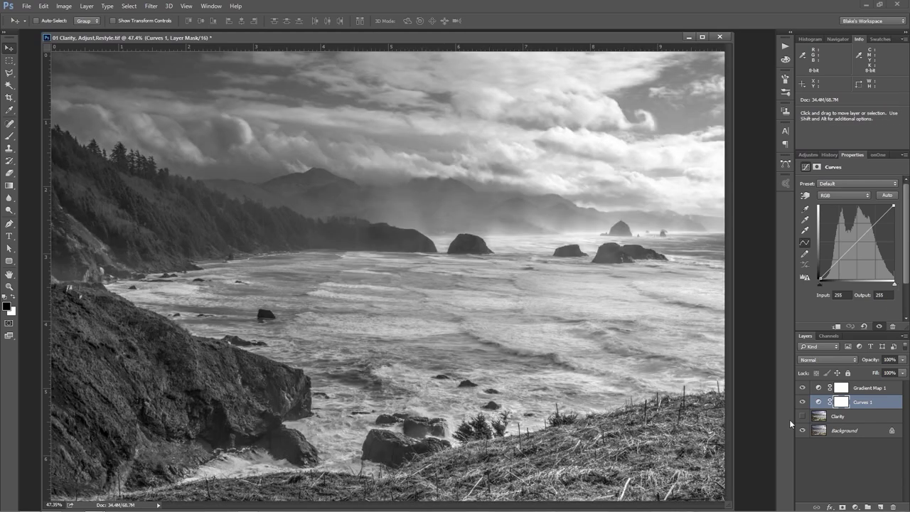
left_click(802, 416)
left_click(896, 287, "alt")
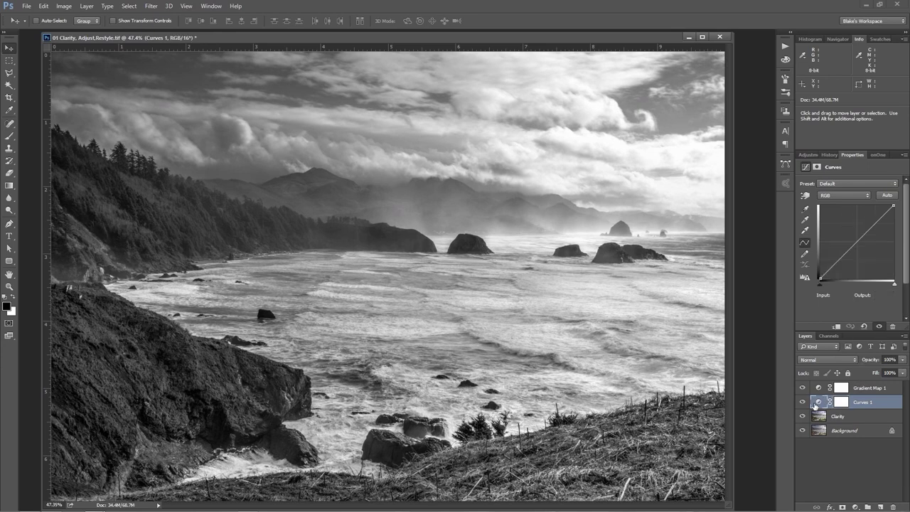
Delete the Curves and Gradient Map adjustment layers
key("Delete")
left_click(819, 387)
key("Delete")
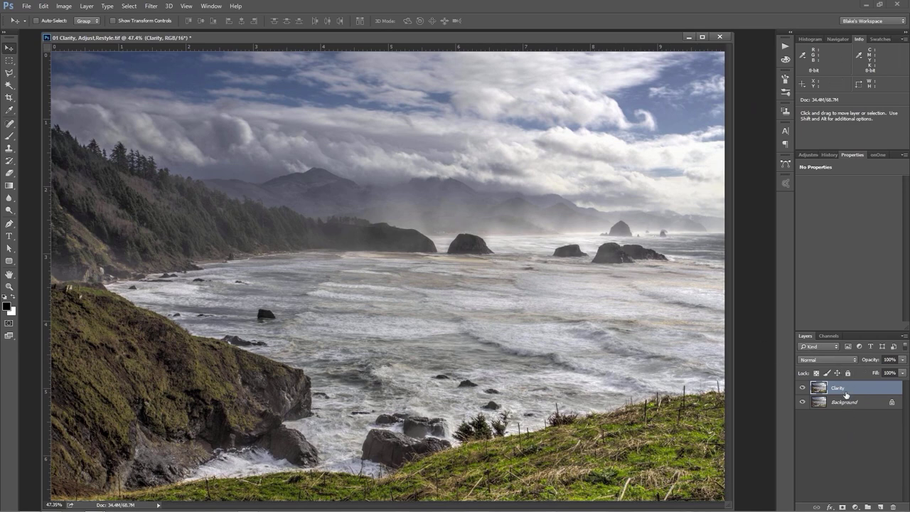
Stamp the visible layers into a new layer above Clarity and name it "Topa Adjust"
key("shift")
key("alt")
left_click_drag(838, 395, 838, 389)
key("ctrl+shift+alt+e")
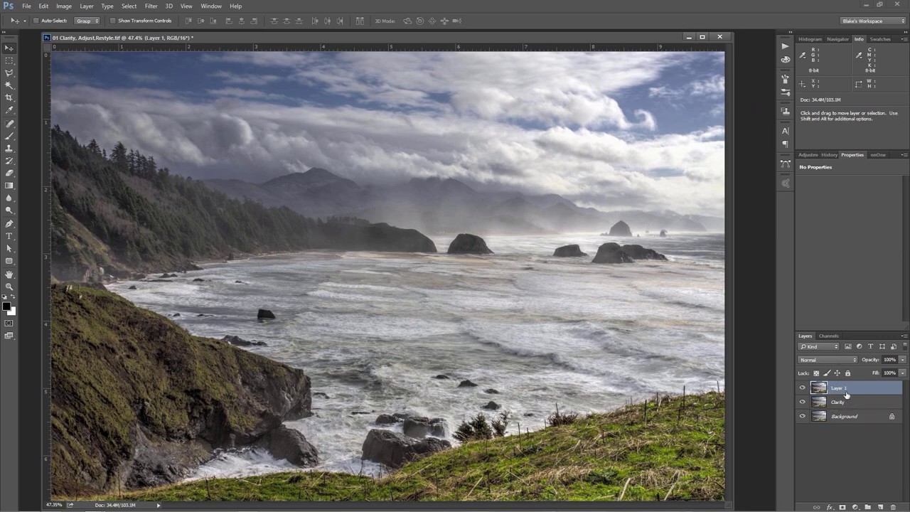
double_click(842, 389)
type("Te")
type("paAd")
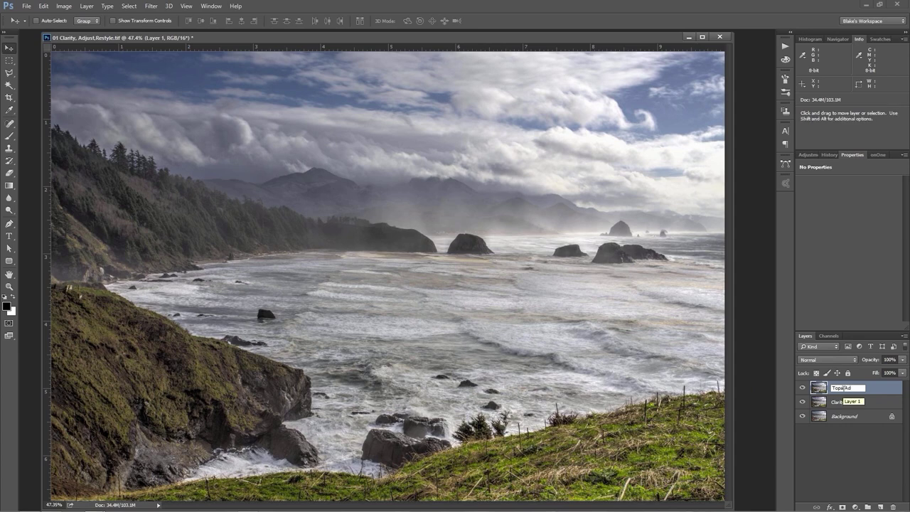
type("just")
key("Return")
Open the new layer in Topaz Adjust 5, view it at 50%, and expand the global Adaptive Exposure settings
left_click(151, 6)
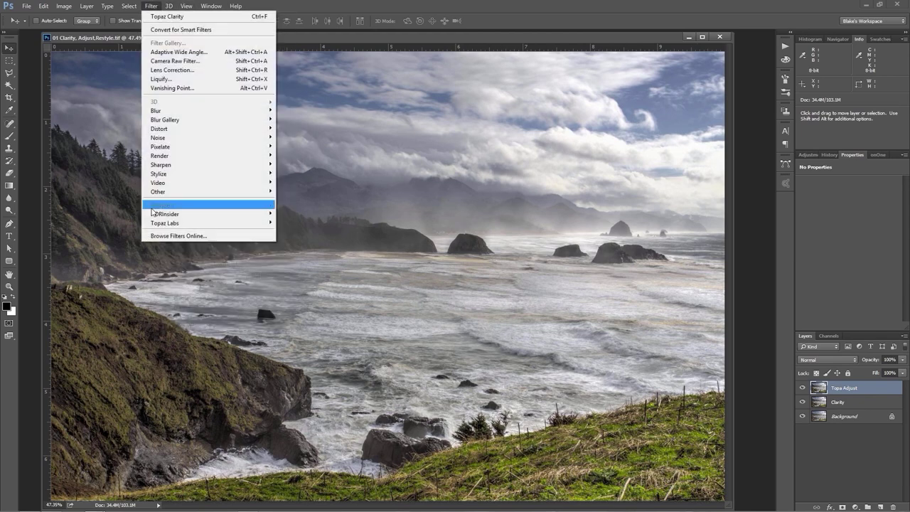
mouse_move(154, 224)
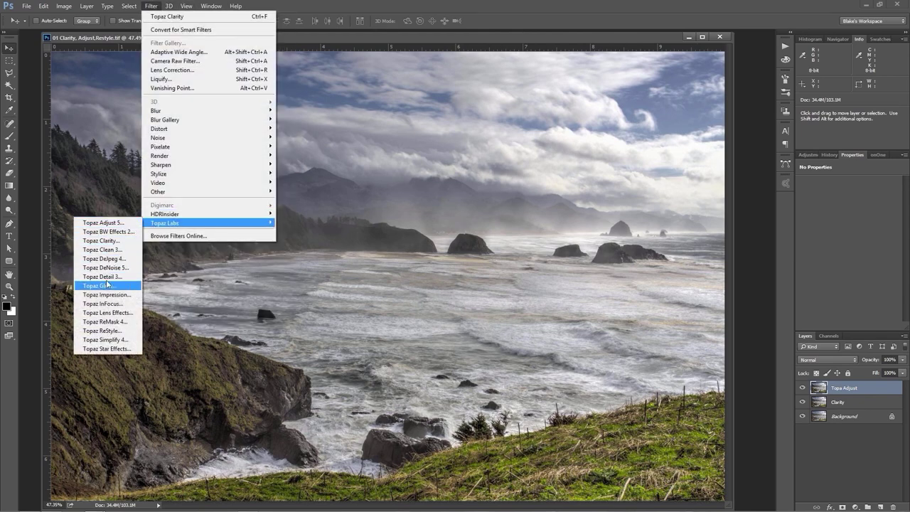
left_click(105, 223)
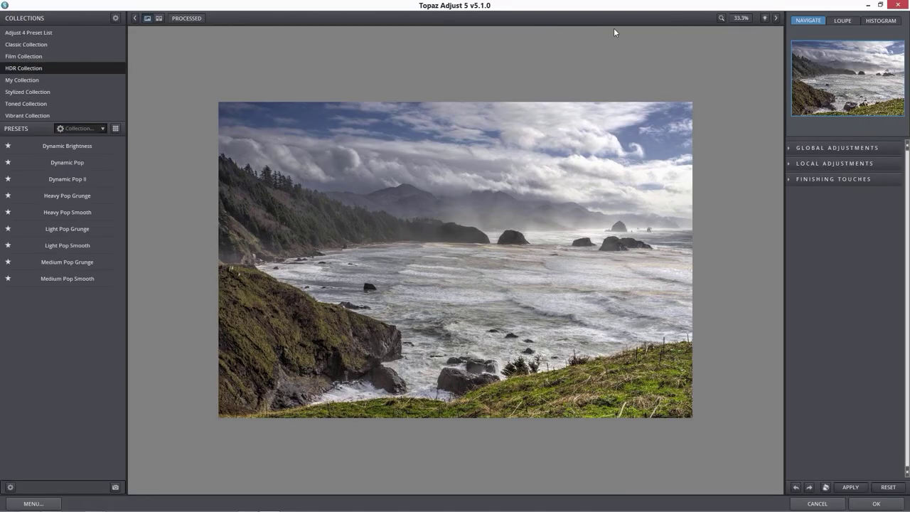
left_click(723, 21)
left_click(739, 20)
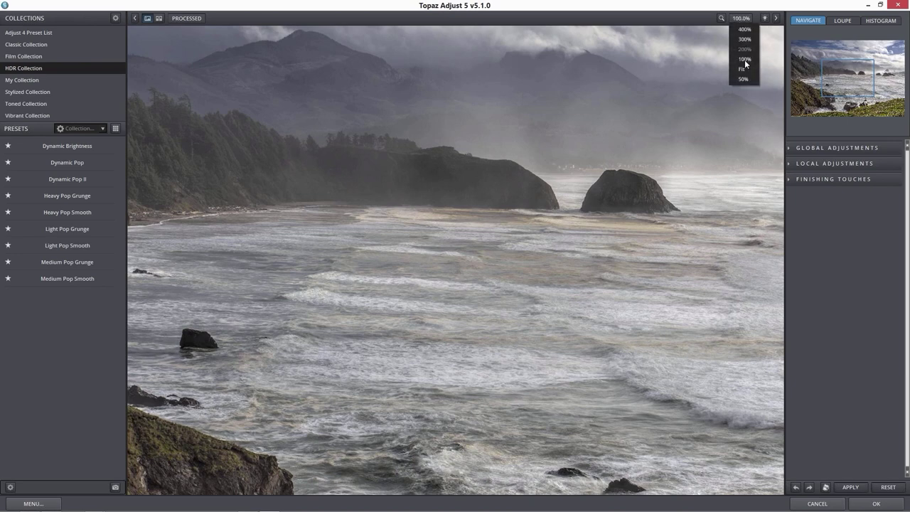
left_click(742, 78)
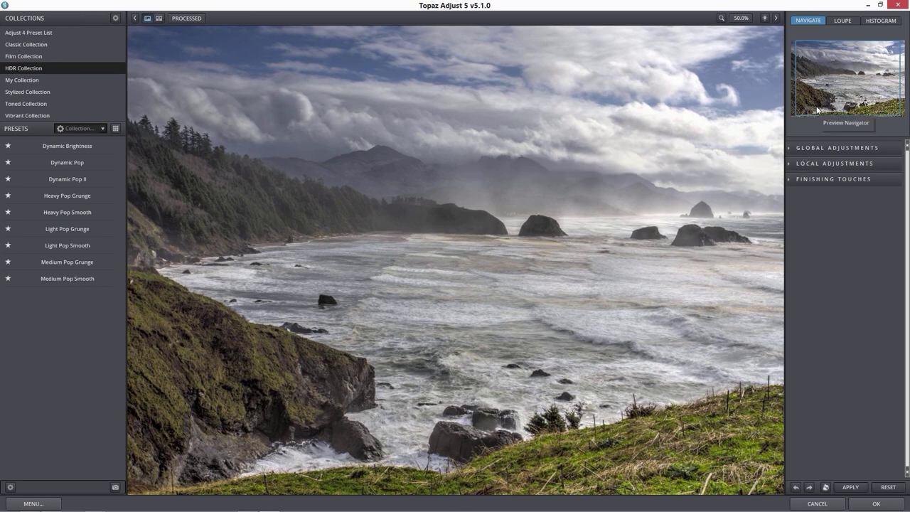
left_click(814, 148)
left_click(812, 162)
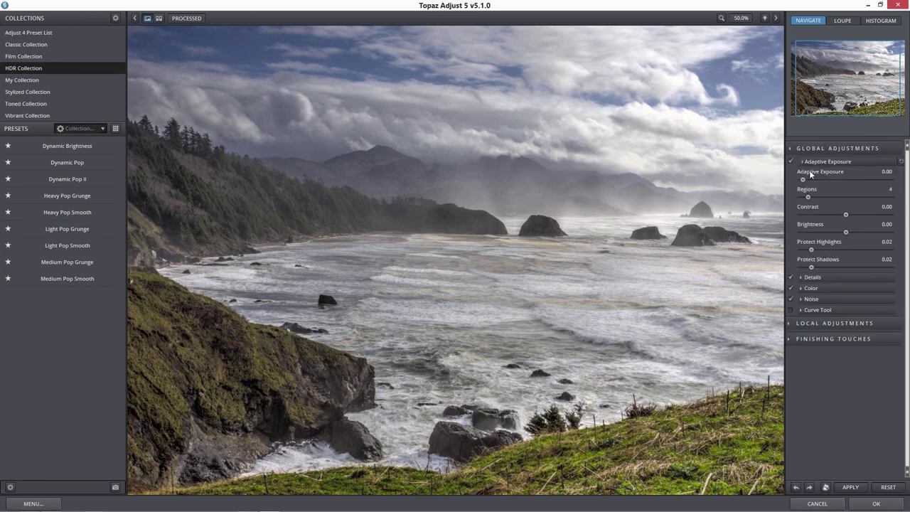
Try Adaptive Exposure at 1.00 with Regions at 48, and bring Regions back down to 7
mouse_move(804, 180)
left_click_drag(855, 179, 890, 182)
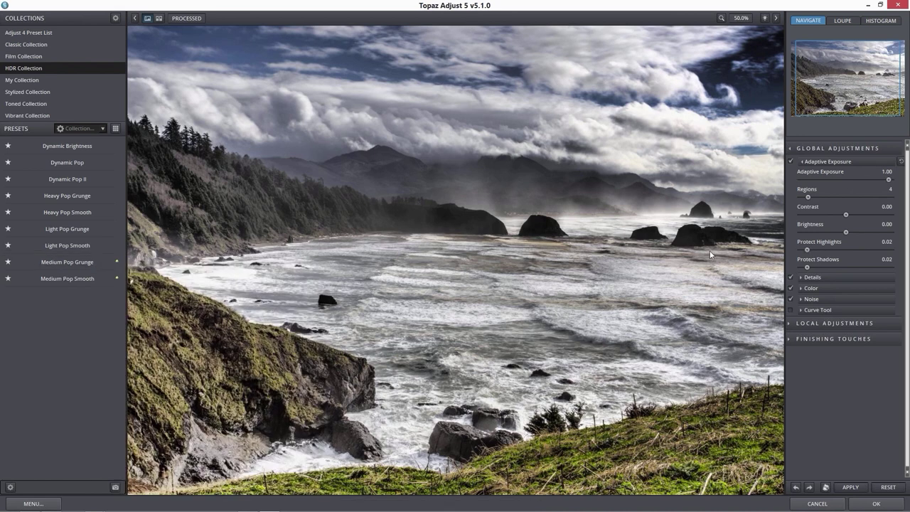
left_click_drag(809, 198, 884, 198)
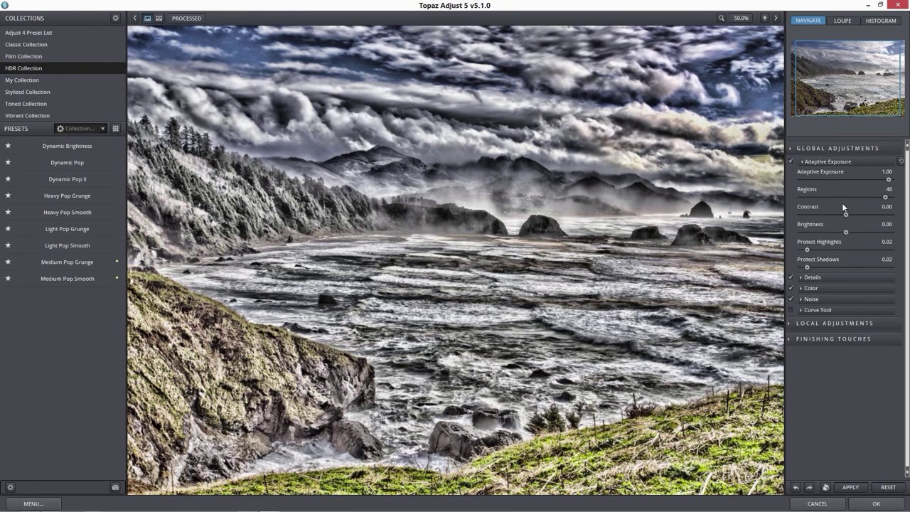
left_click_drag(885, 197, 814, 204)
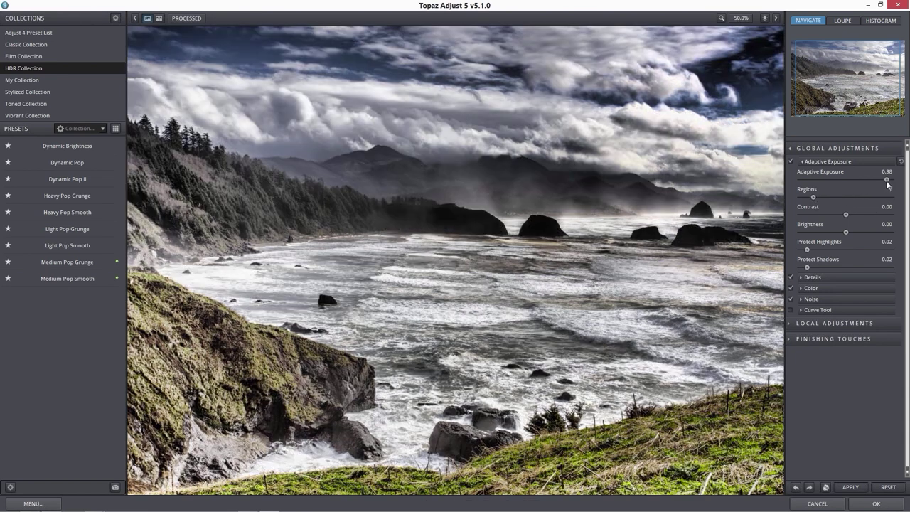
Set Adaptive Exposure to 0.14, Regions to 43 and Contrast to 0.24
mouse_move(887, 180)
left_mouse_down()
mouse_move(802, 181)
mouse_move(902, 183)
mouse_move(856, 183)
mouse_move(885, 185)
left_mouse_up()
left_click_drag(887, 184, 823, 176)
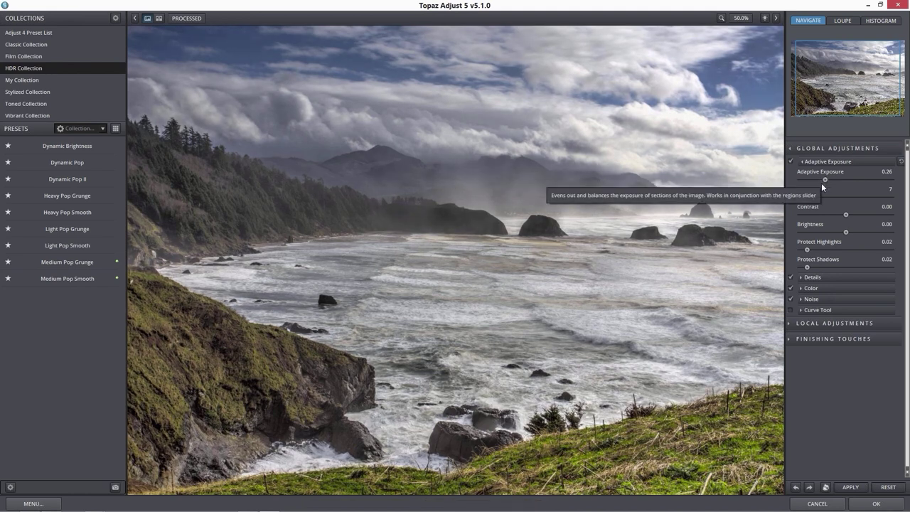
left_click_drag(822, 180, 813, 179)
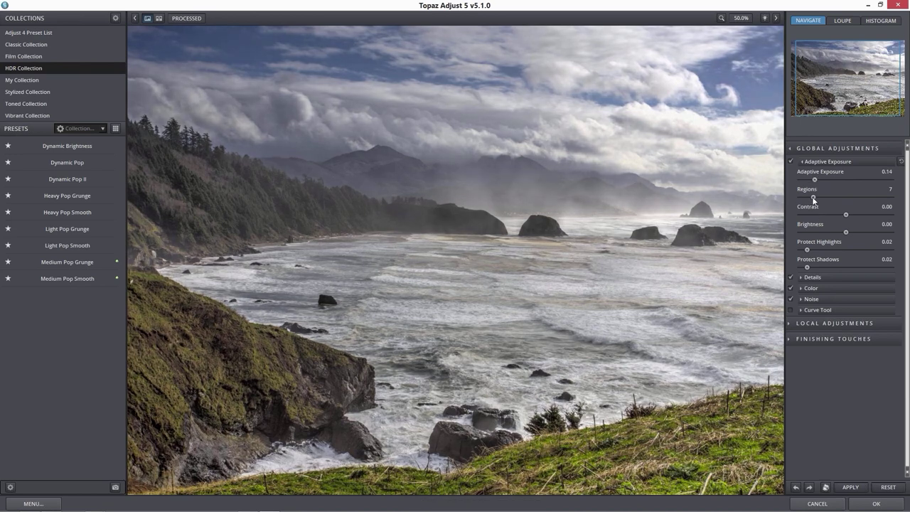
left_click_drag(841, 198, 875, 201)
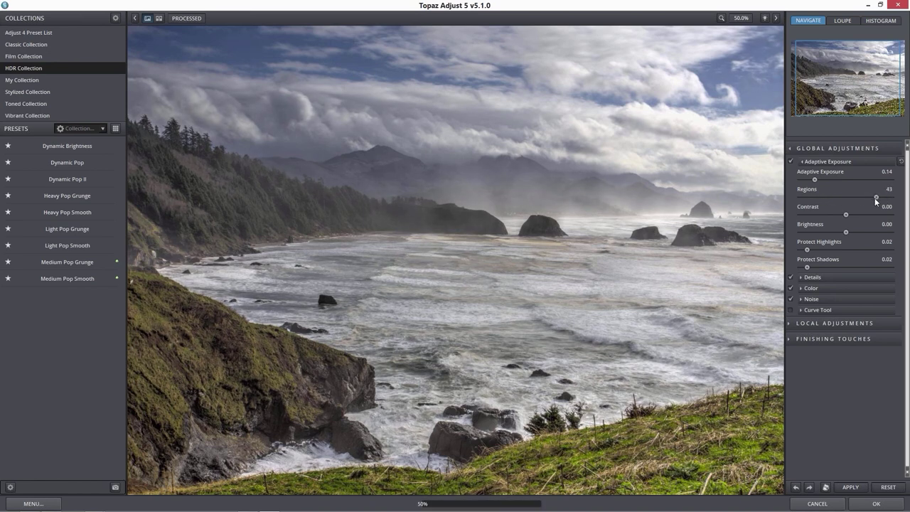
mouse_move(815, 179)
left_mouse_down()
mouse_move(832, 179)
mouse_move(816, 180)
left_mouse_up()
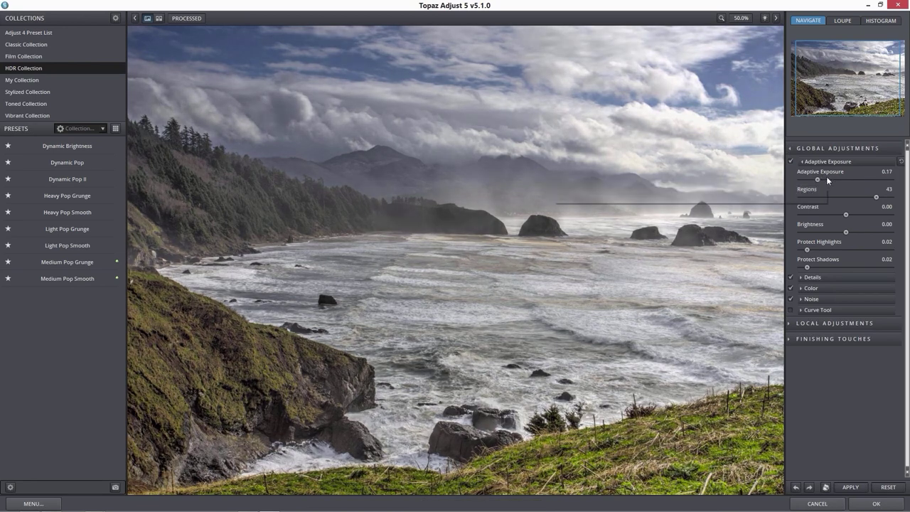
left_click_drag(816, 180, 814, 179)
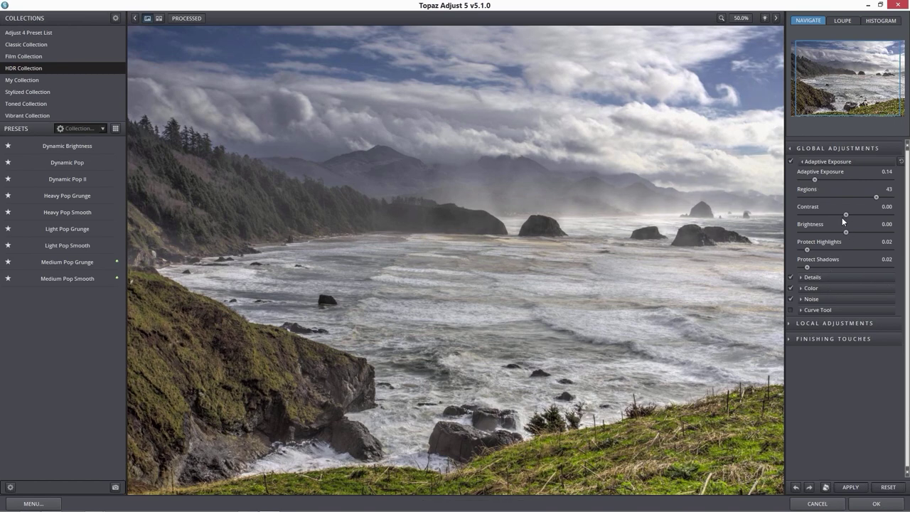
left_click_drag(845, 215, 848, 216)
Turn off the Noise, Color and Details adjustments
left_click(790, 298)
left_click(790, 288)
left_click(790, 278)
Enable the Curve Tool and shape a mild contrast curve with a shadow point and a raised highlight point
left_click(801, 311)
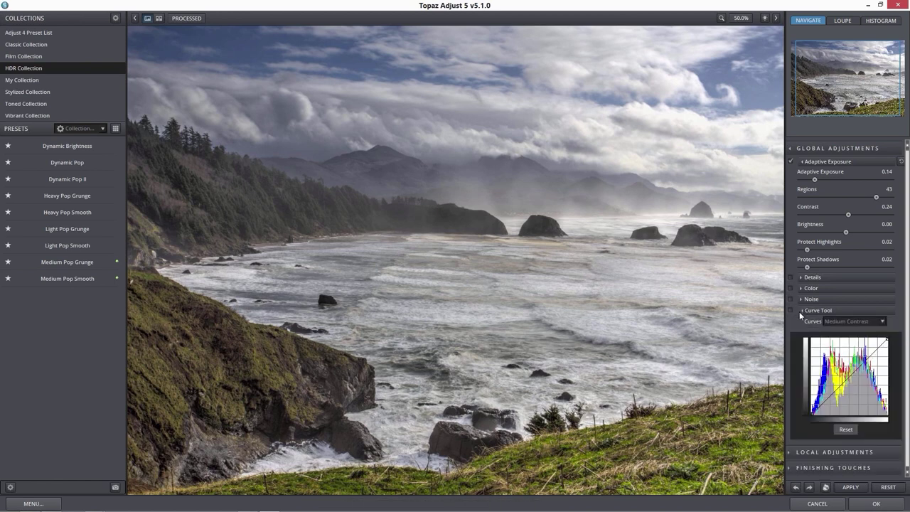
left_click(789, 310)
left_click(831, 400)
left_click(830, 398)
left_click(869, 356)
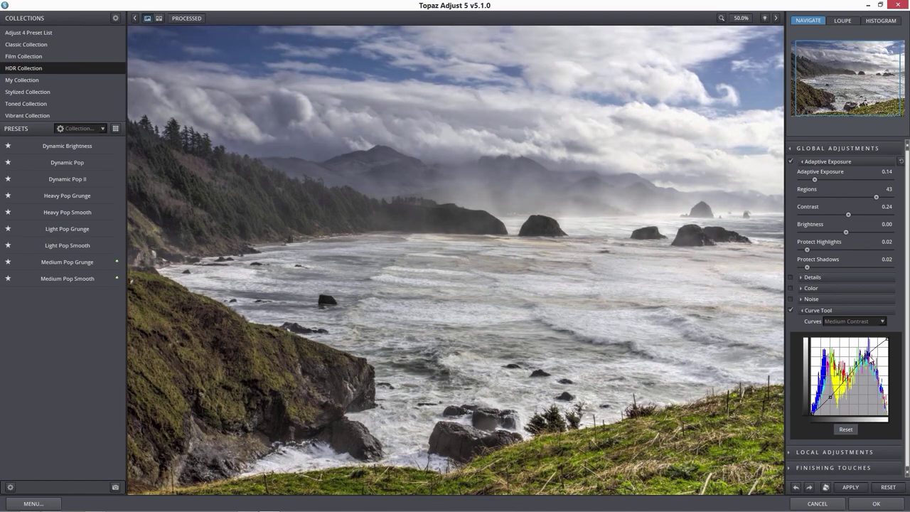
left_click_drag(870, 358, 869, 348)
Compare the processed image with the original and apply the Topaz Adjust result to the layer
left_click(679, 306)
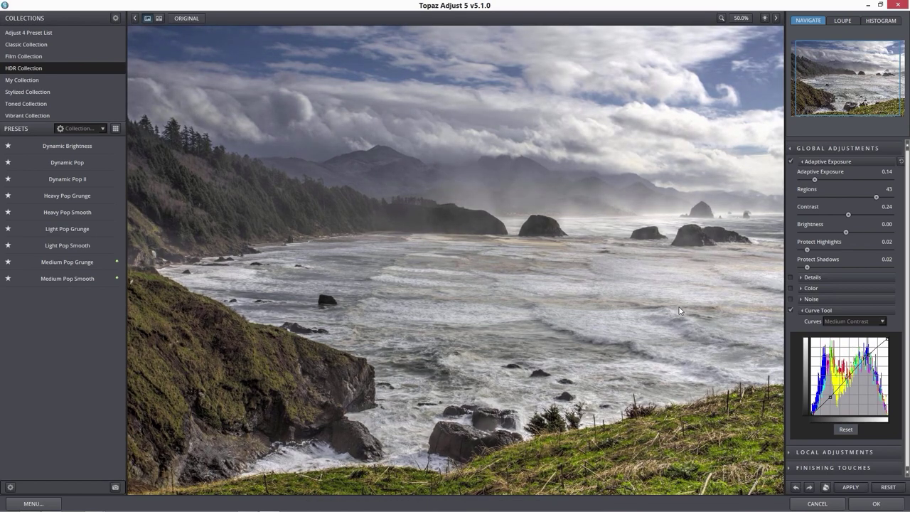
left_click(679, 306)
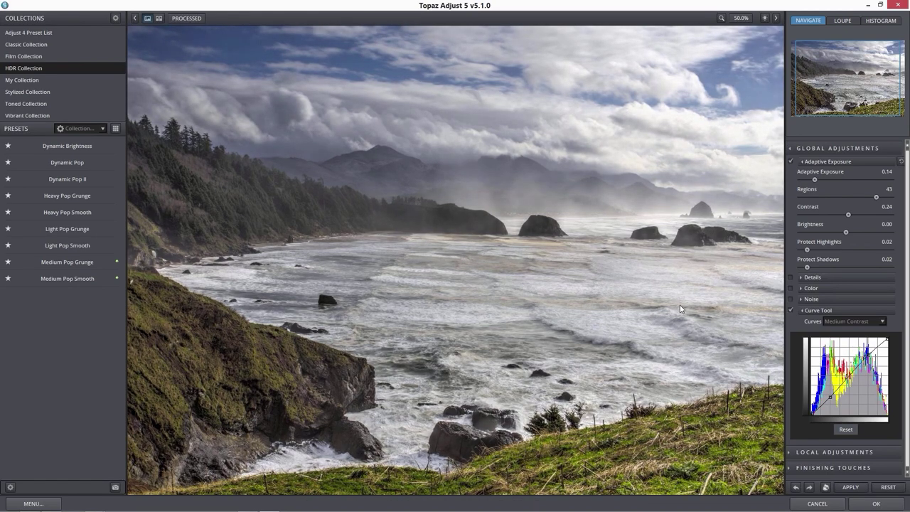
left_click(679, 306)
left_click(865, 506)
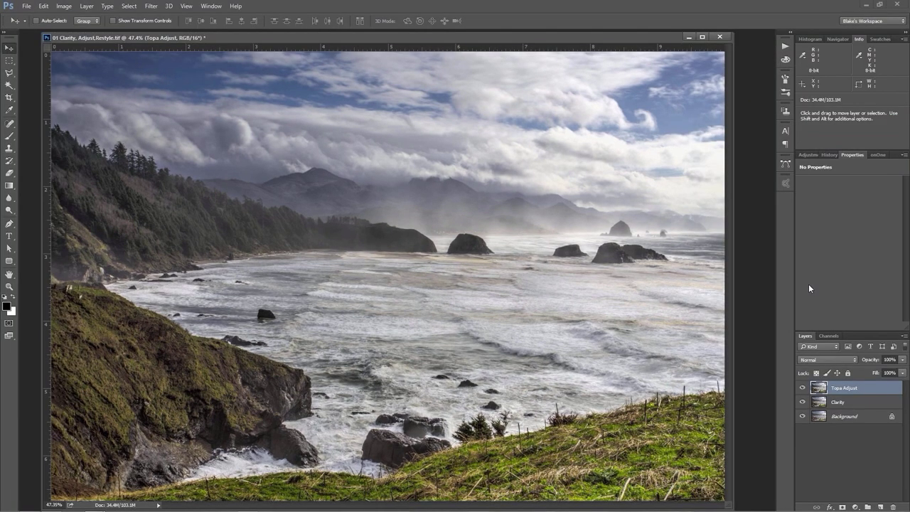
Add a black-to-white Gradient Map adjustment layer and compare the tones with the Topaz Adjust layer shown and hidden
left_click(854, 506)
left_click(851, 487)
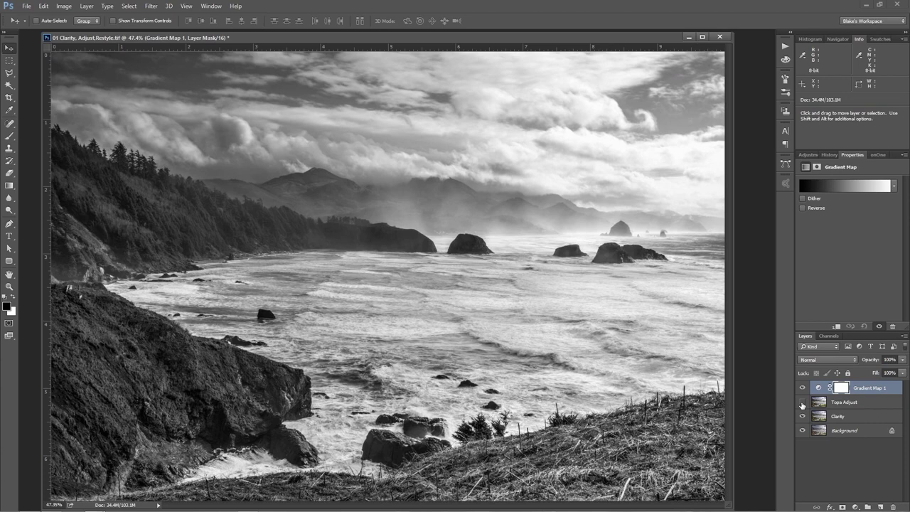
left_click(802, 403)
left_click(802, 403)
left_click(802, 403)
left_click(803, 404)
left_click(803, 403)
left_click(803, 403)
Compare the Background, Clarity and Topaz Adjust layers in colour, and delete the Gradient Map layer
left_click(803, 388)
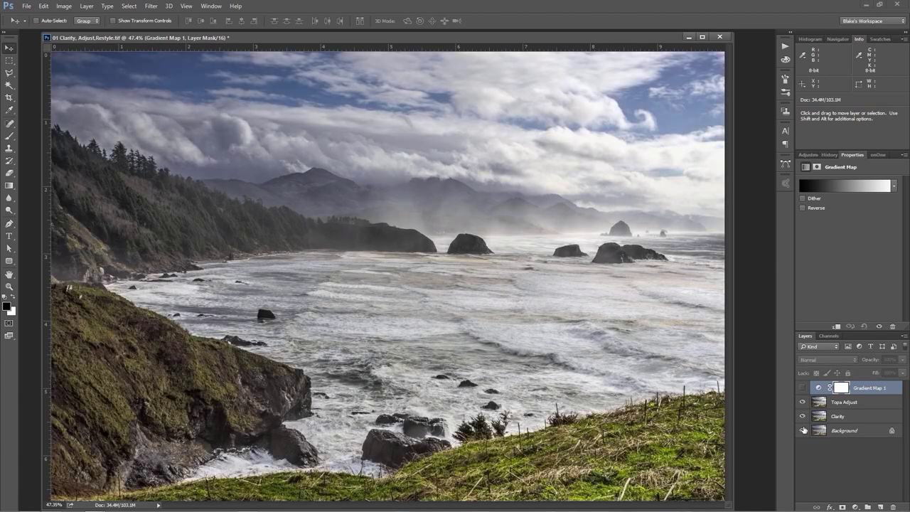
key("alt")
left_click(802, 431, "alt")
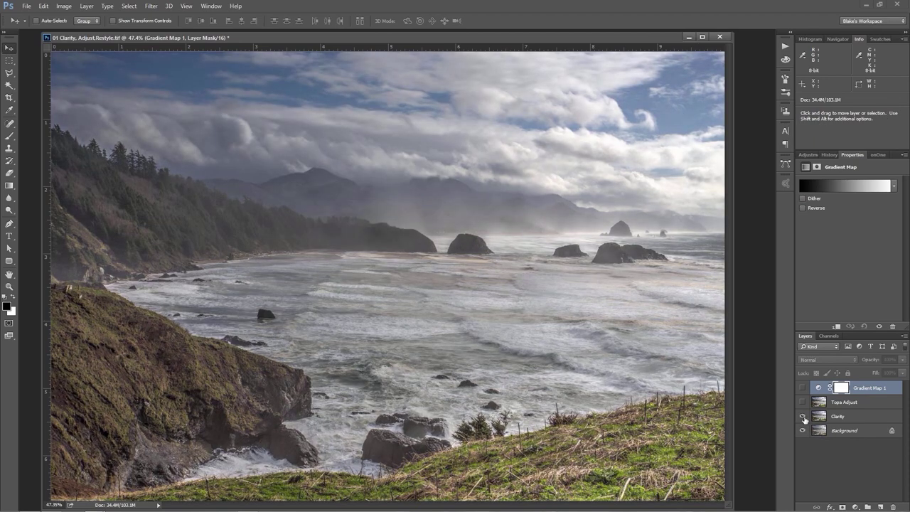
left_click(803, 417)
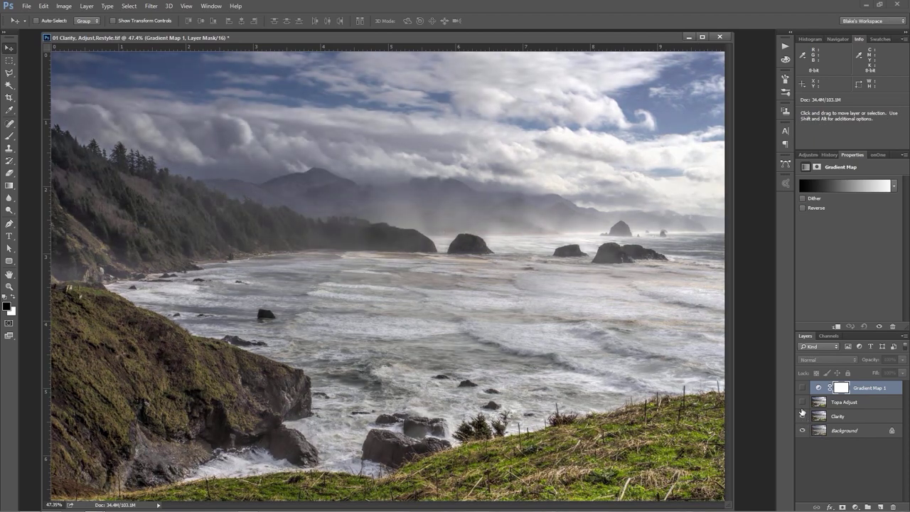
left_click(802, 402)
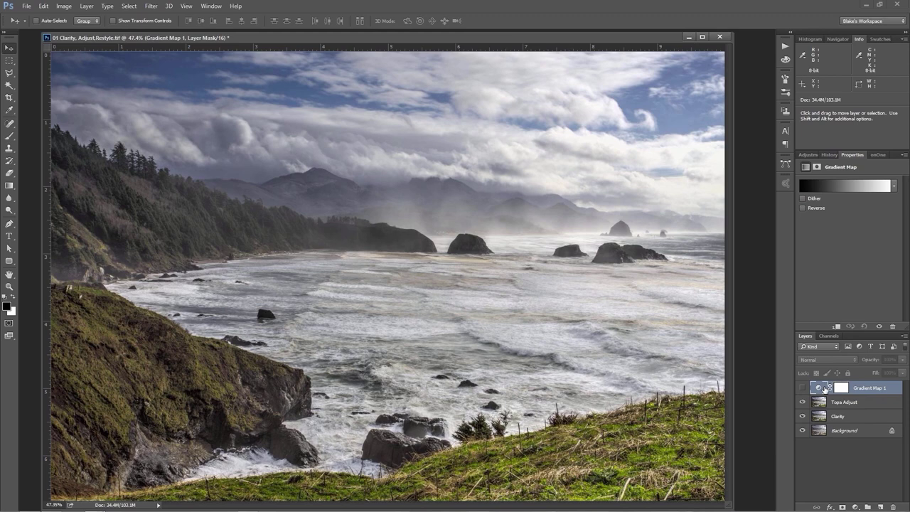
key("Delete")
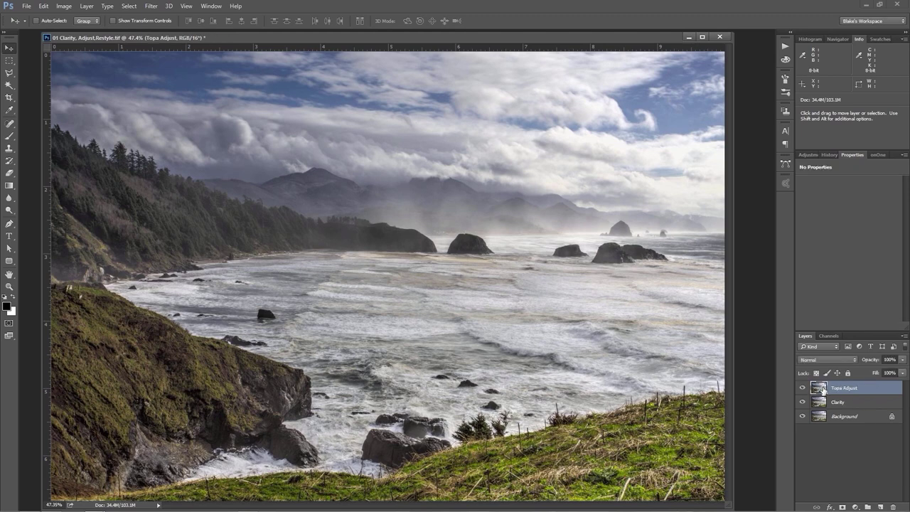
Stamp all visible layers into a new layer at the top of the stack and desaturate it
key("shift+alt")
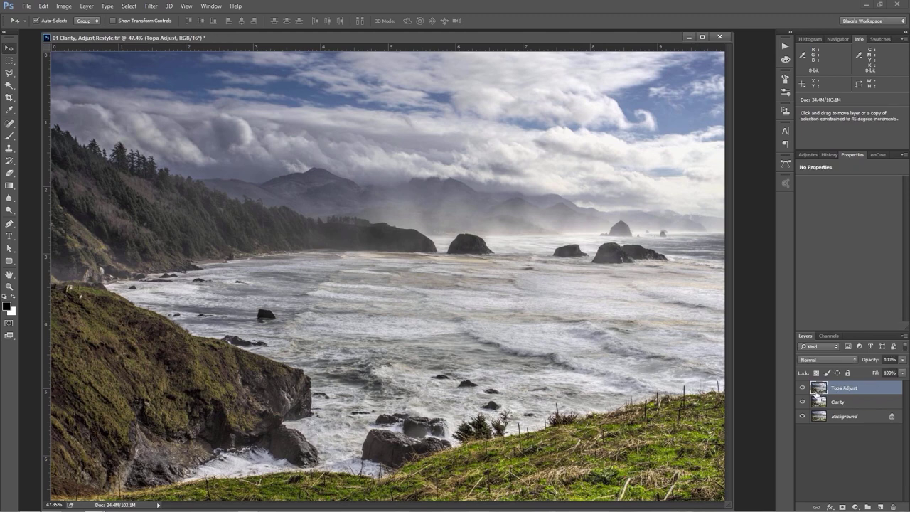
key("ctrl+shift+alt+e")
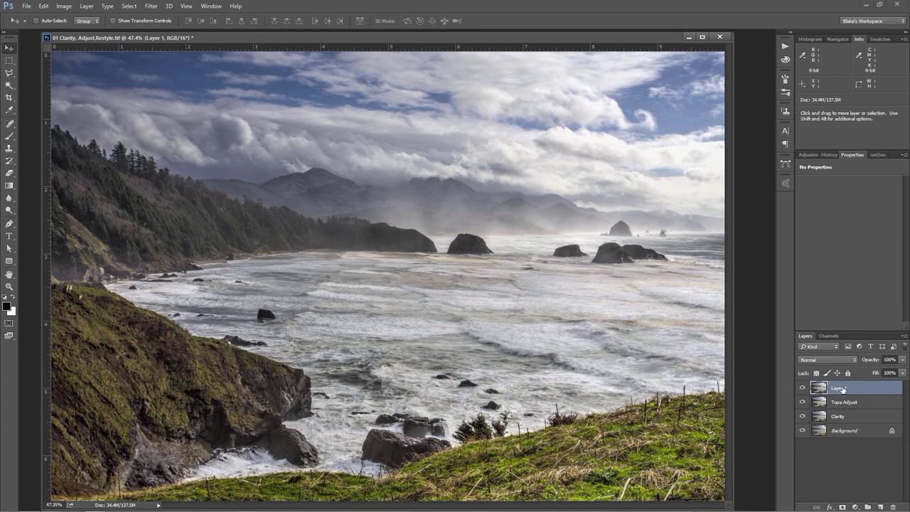
key("shift")
key("ctrl+shift+u")
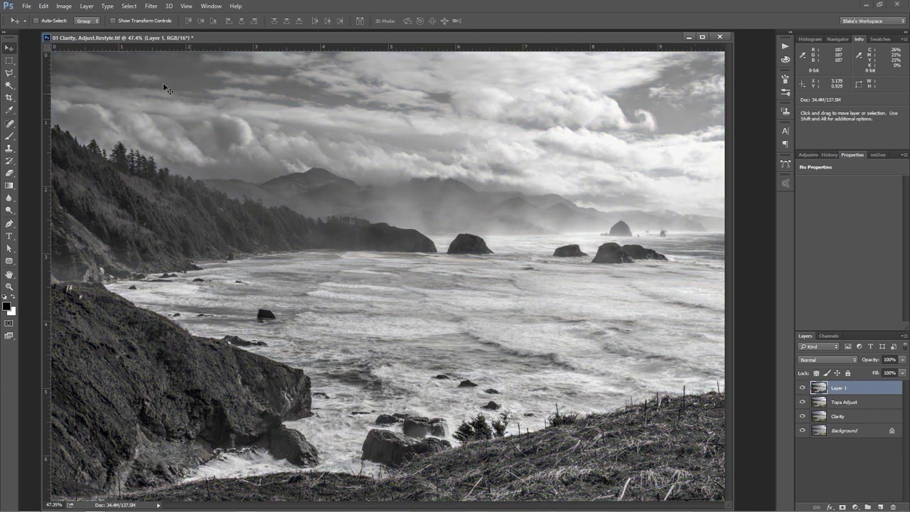
Posterize the desaturated layer to 6 levels
left_click(70, 8)
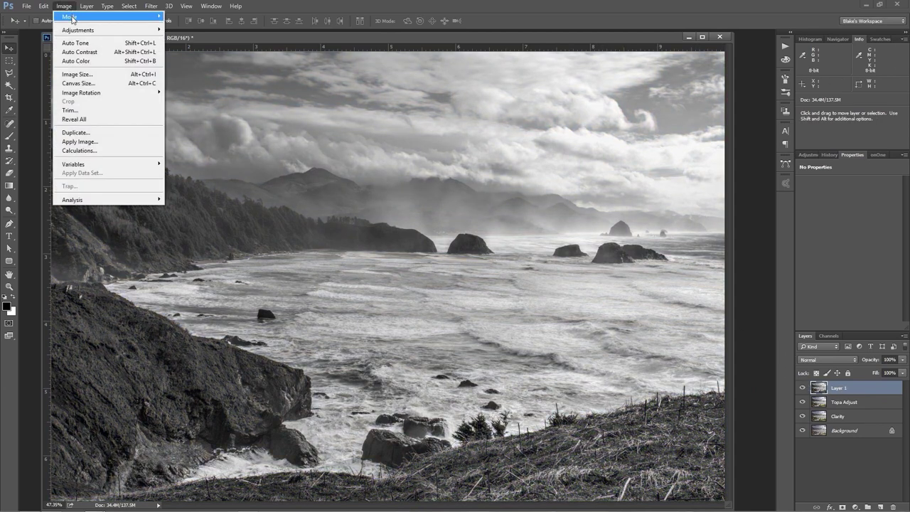
mouse_move(77, 28)
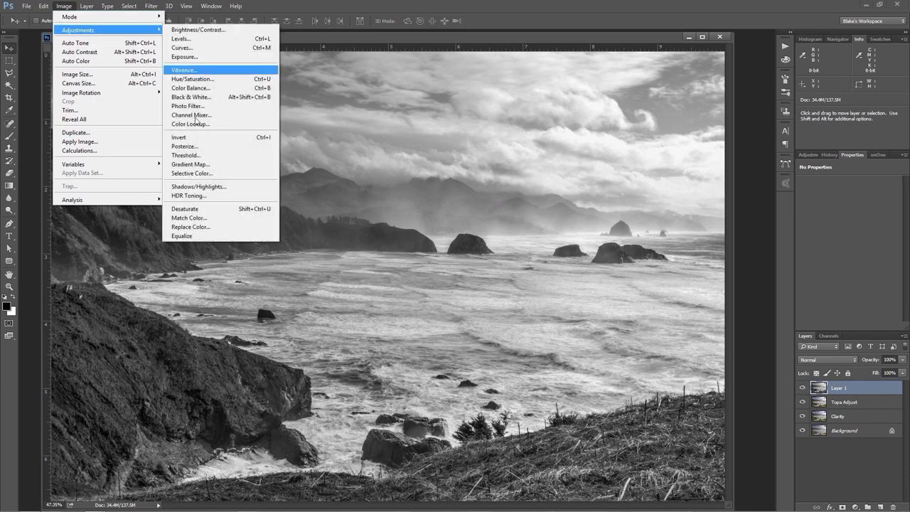
left_click(187, 147)
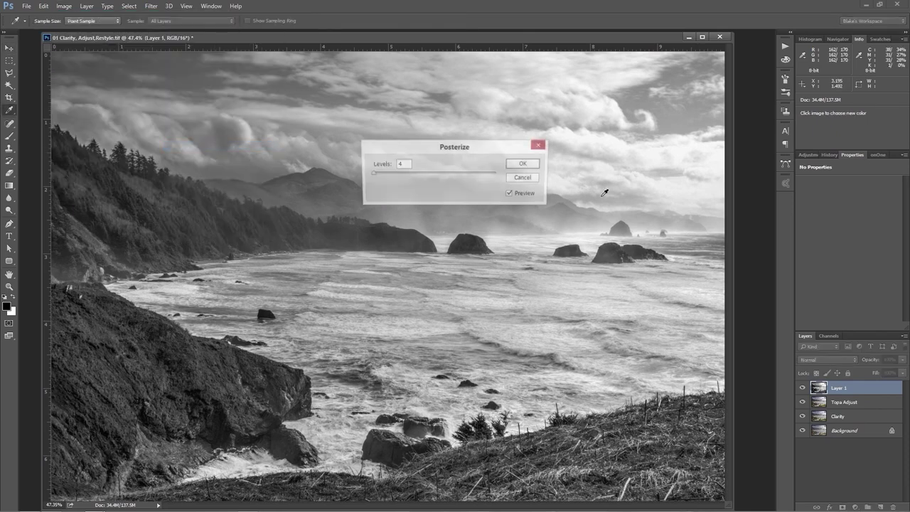
type("6")
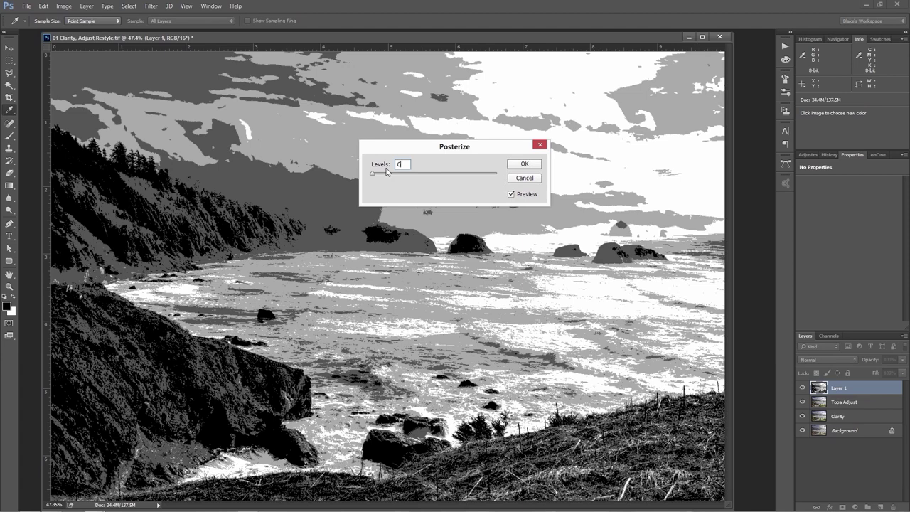
key("Return")
key("v")
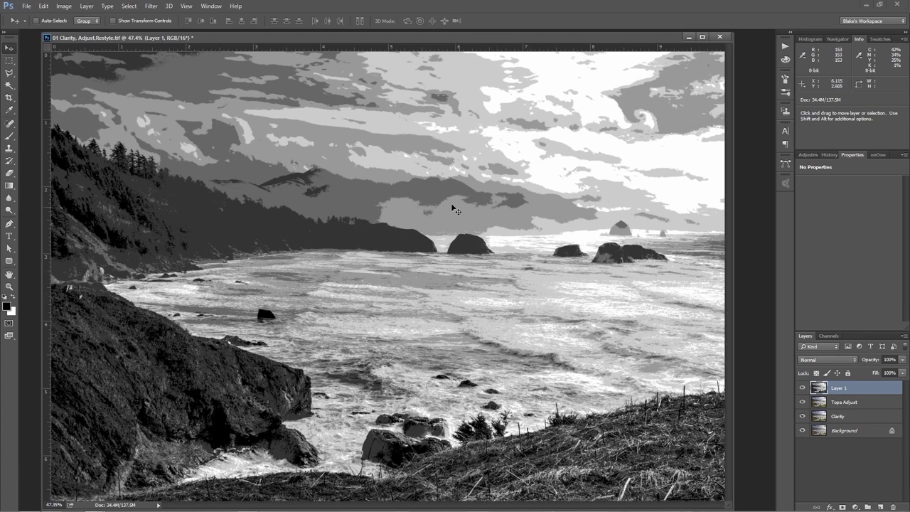
Preview the Pumpkin Sheen and Cascade Gray Winter presets on the posterized layer in Topaz ReStyle, and cancel the filter
left_click(151, 7)
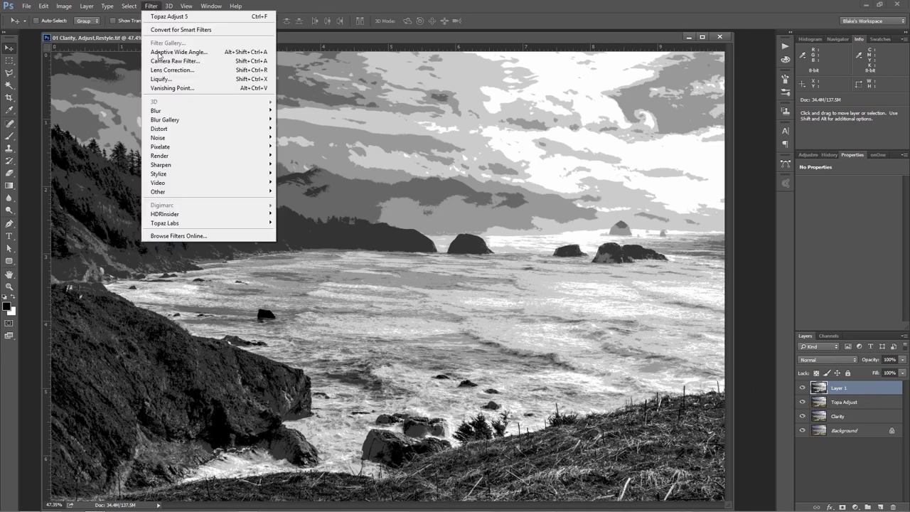
mouse_move(143, 224)
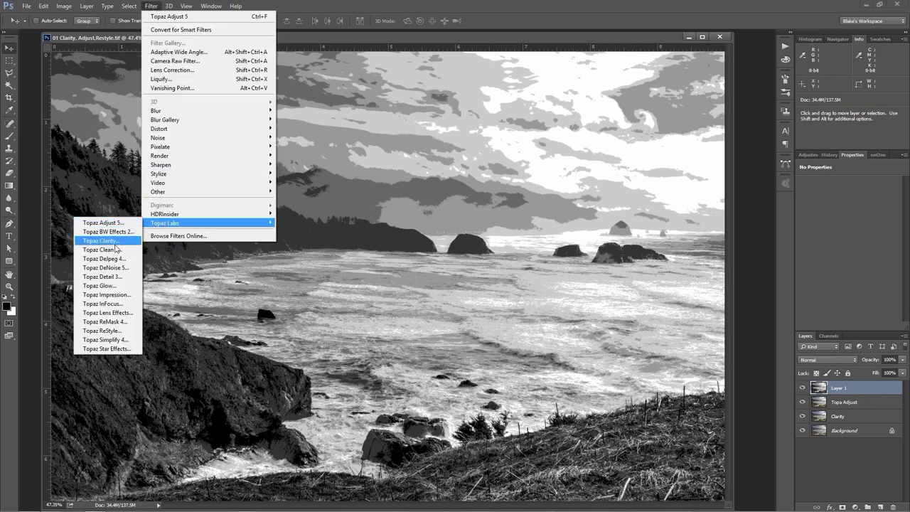
left_click(107, 330)
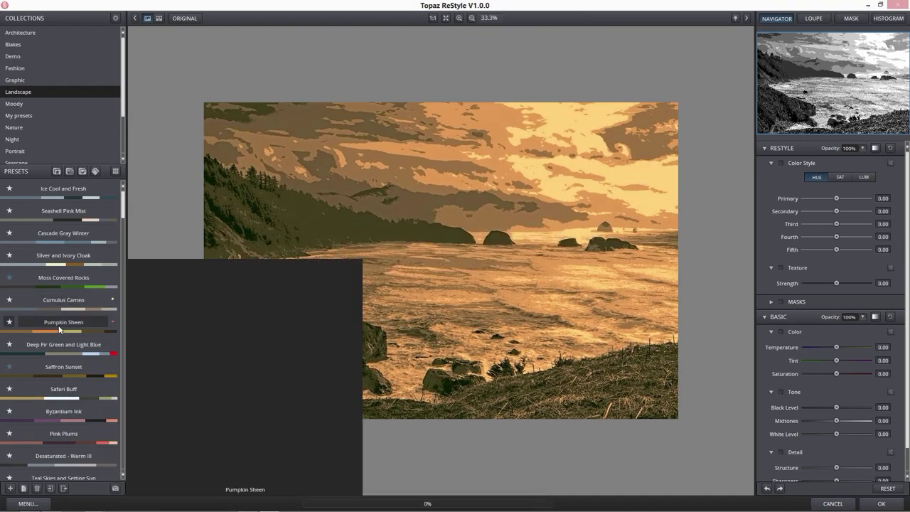
left_click(63, 324)
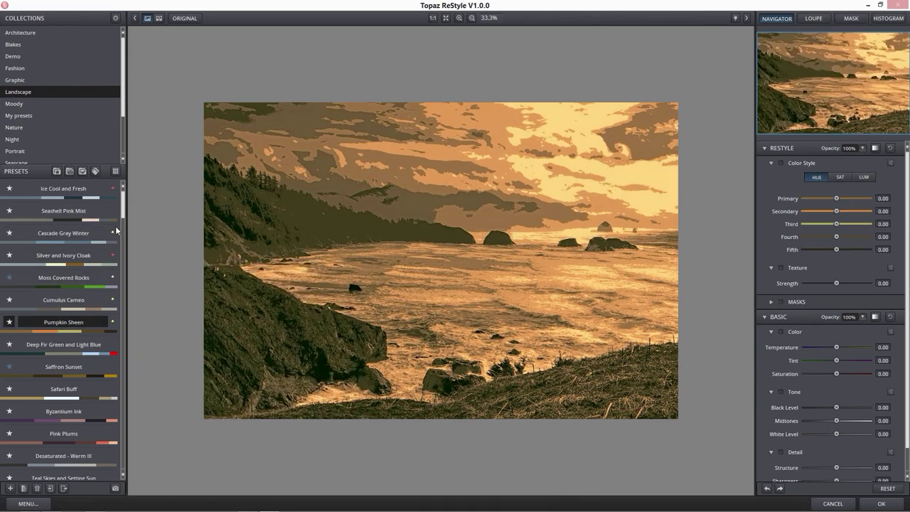
left_click(62, 233)
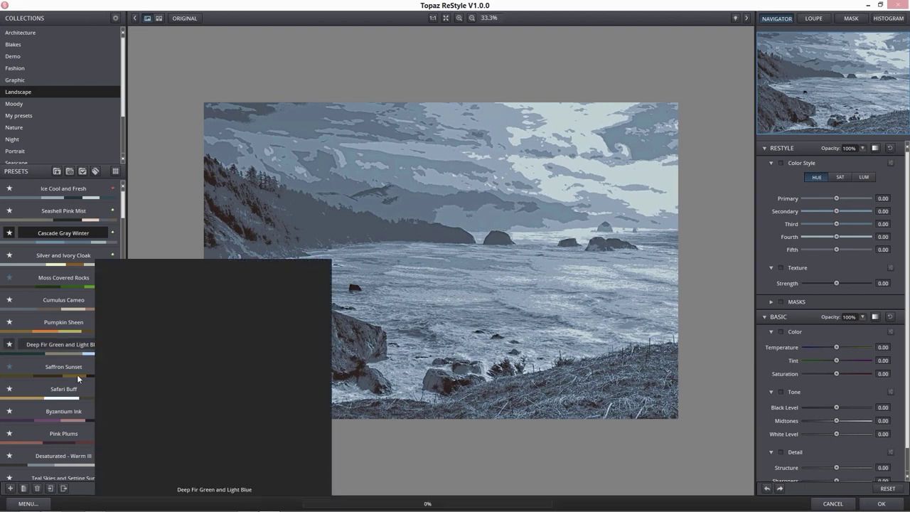
left_click(63, 324)
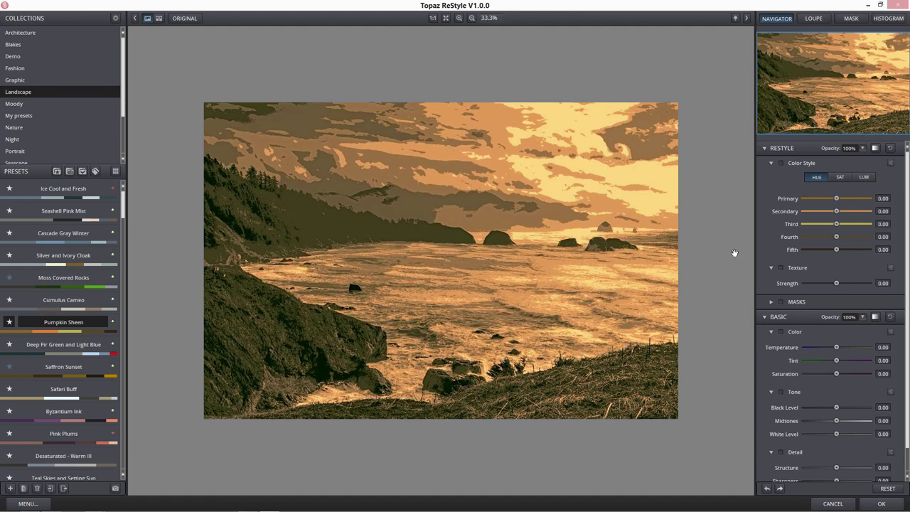
left_click(831, 504)
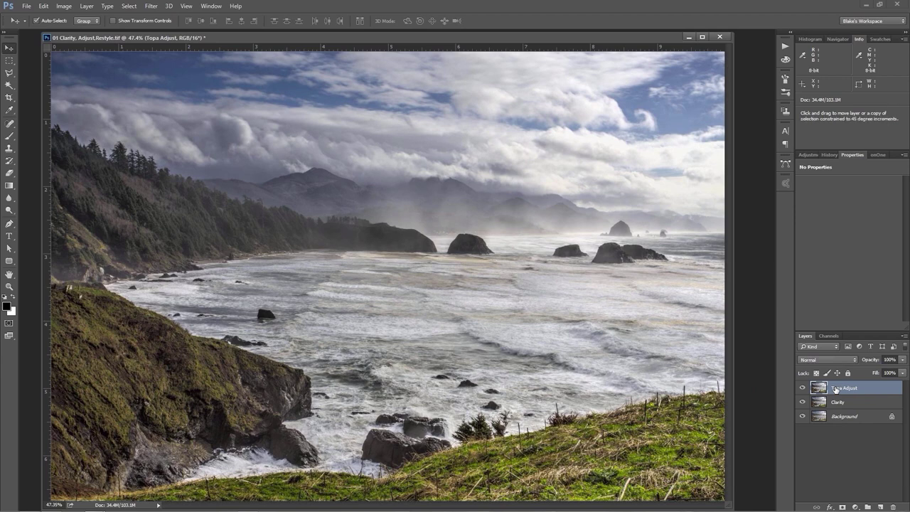
Stamp the visible layers into a new layer and choose the Landscape preset Pumpkin Sheen for it in Topaz ReStyle
key("ctrl+shift+alt+e")
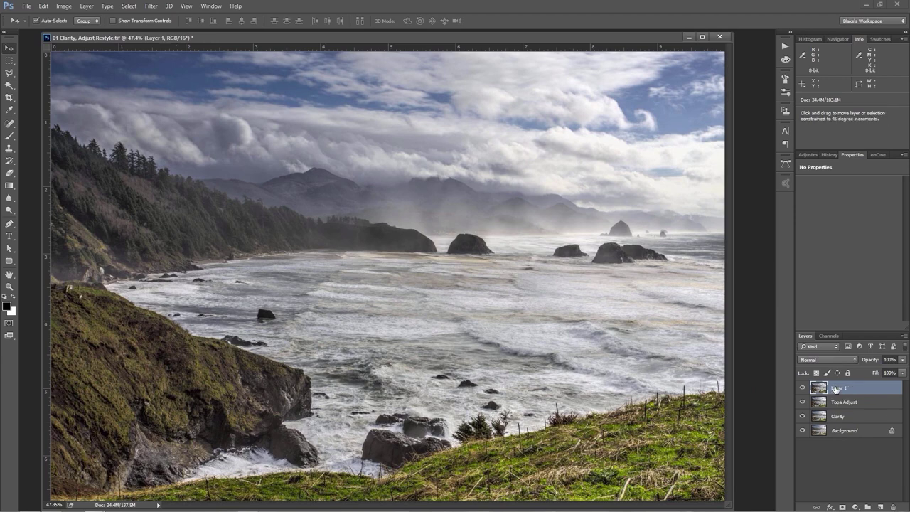
left_click(149, 8)
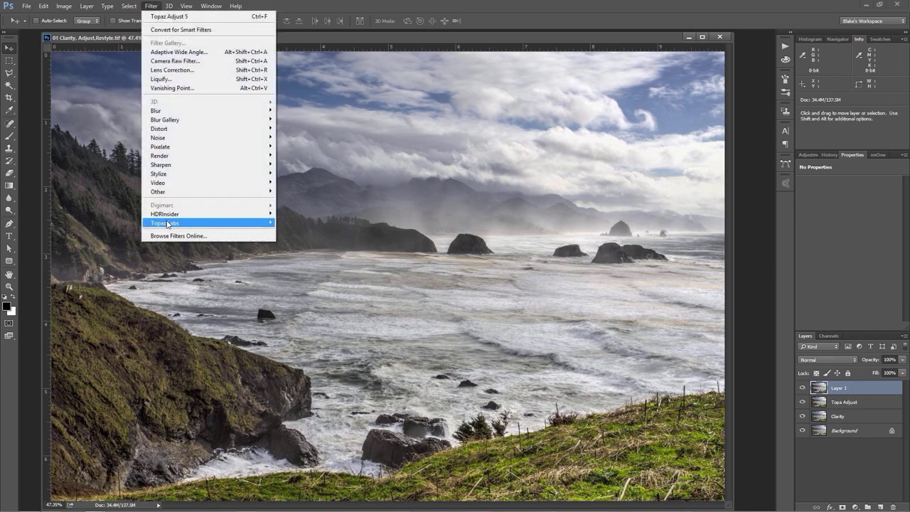
mouse_move(168, 225)
left_click(125, 331)
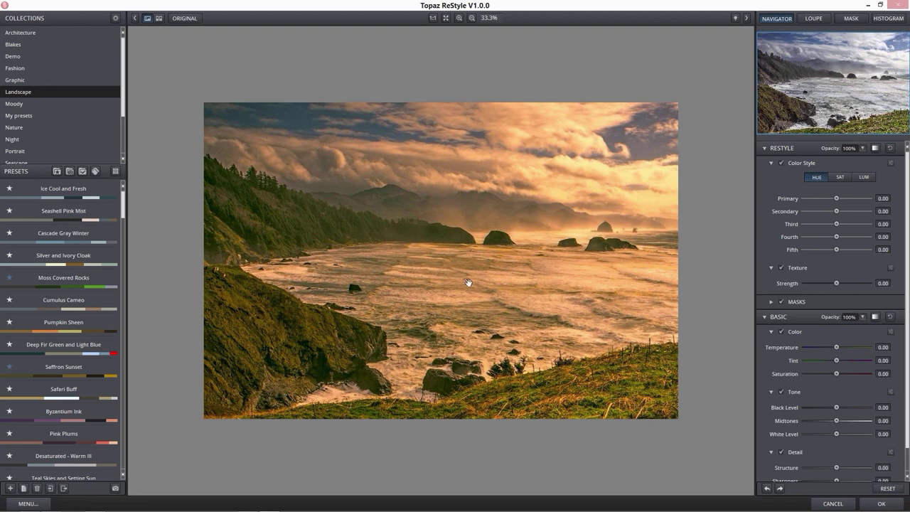
mouse_move(39, 344)
left_click(42, 322)
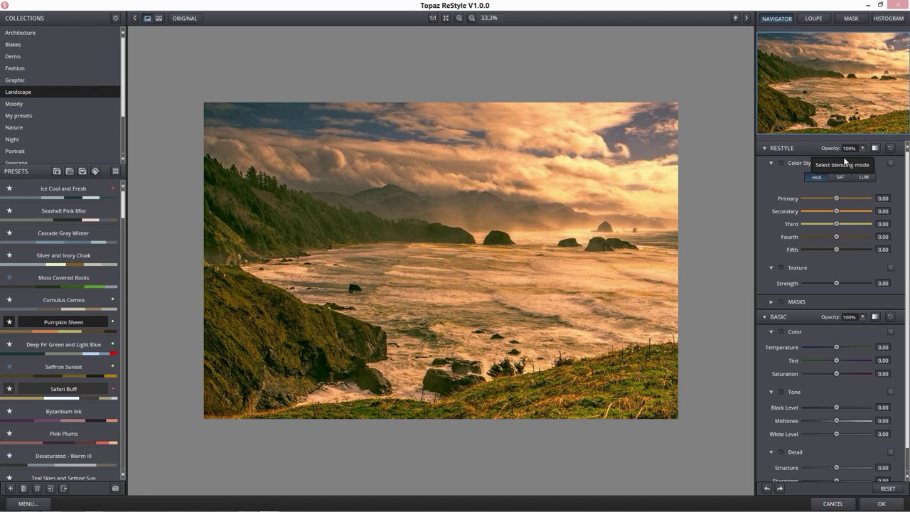
Set the ReStyle blending mode to Soft Light and its opacity to 39%
left_click(875, 148)
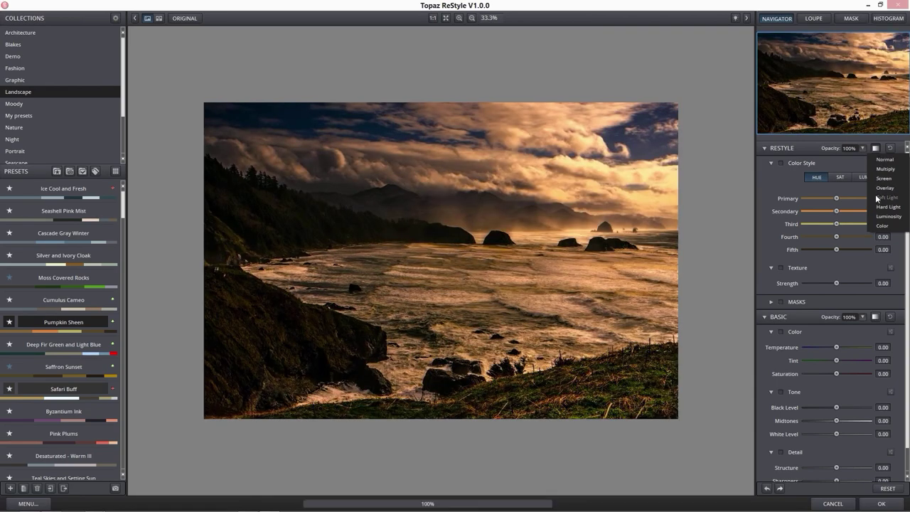
left_click(877, 197)
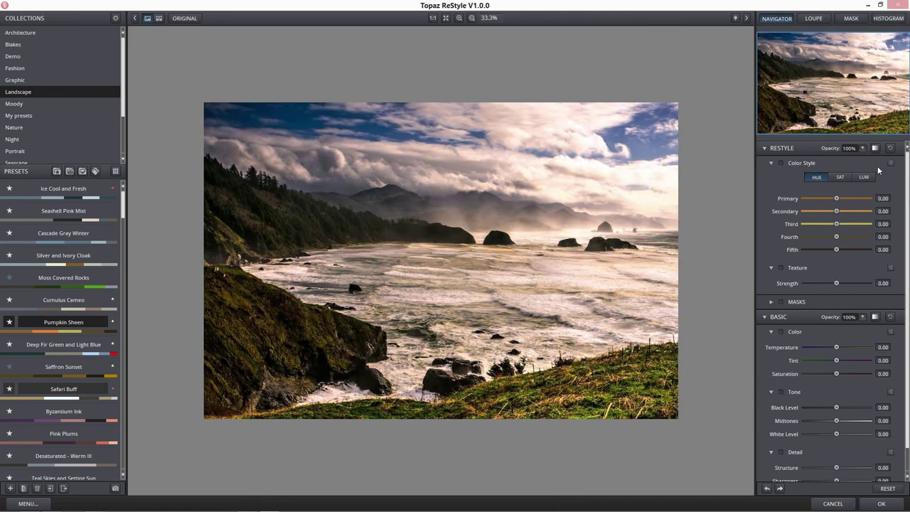
mouse_move(860, 151)
left_mouse_down()
mouse_move(826, 157)
mouse_move(853, 153)
left_mouse_up()
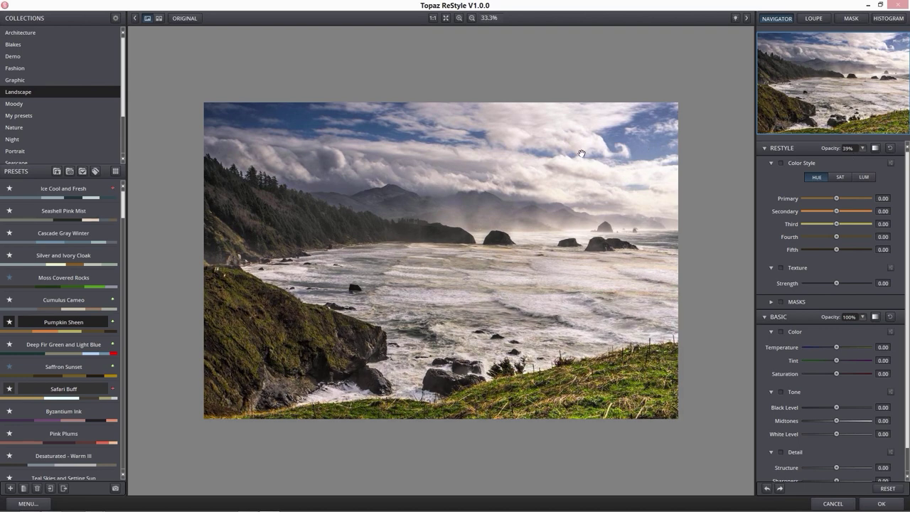
mouse_move(62, 324)
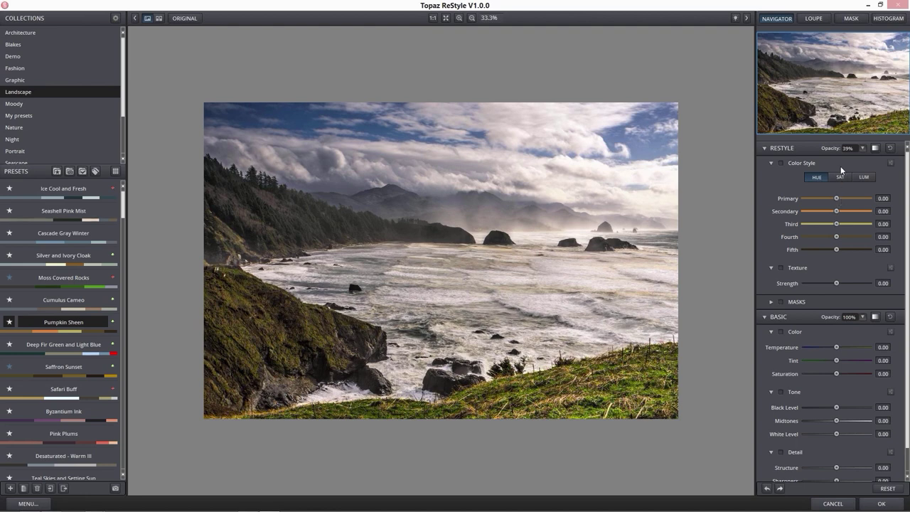
Set the ReStyle blending mode to Luminosity and its opacity to 100%
left_click(875, 148)
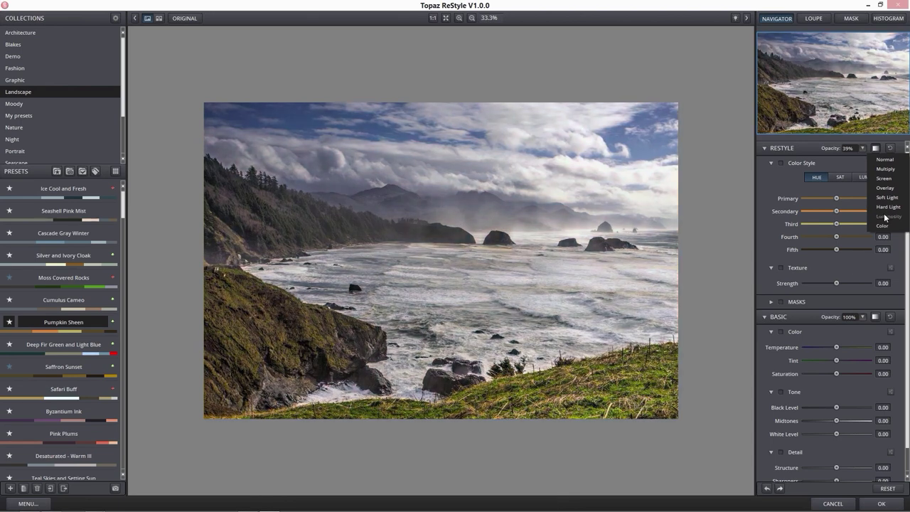
left_click(882, 215)
left_click(875, 148)
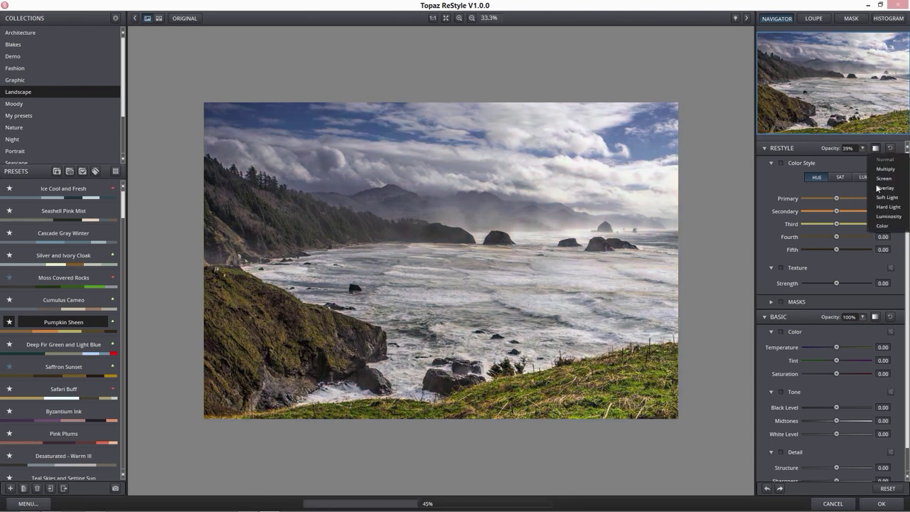
left_click(880, 215)
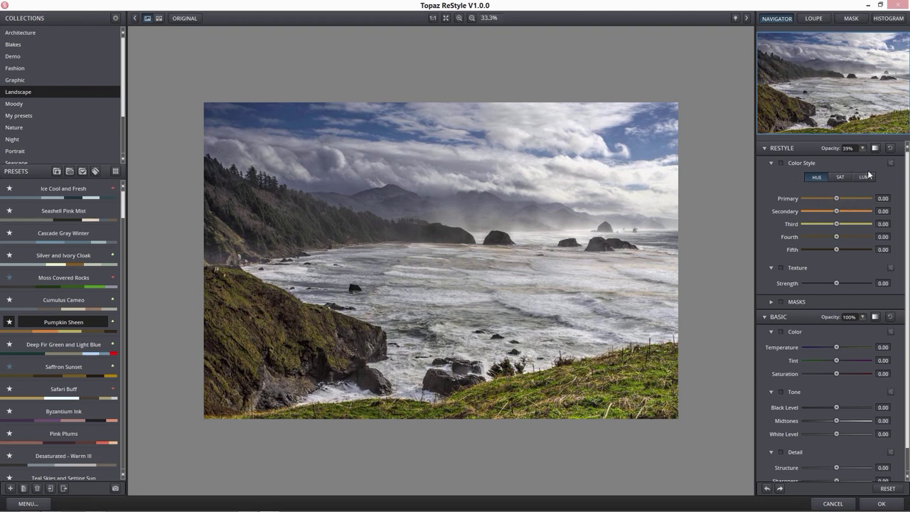
left_click(862, 149)
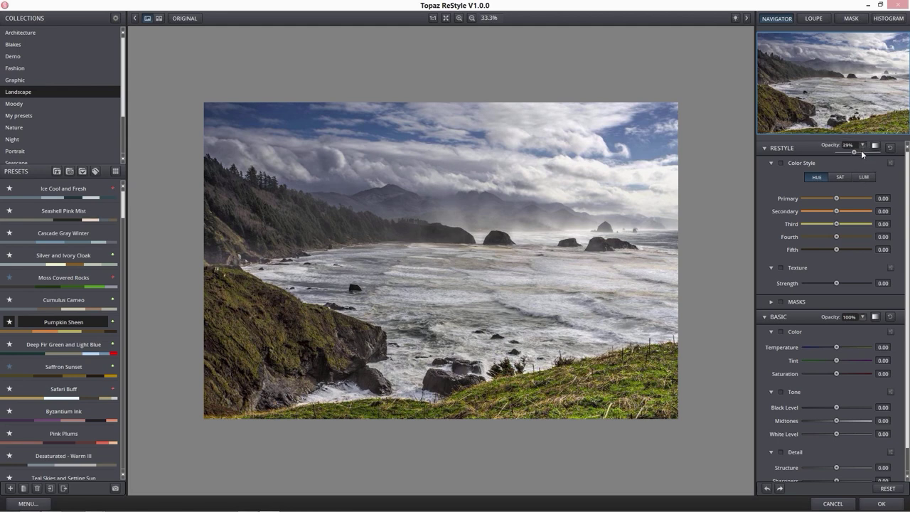
left_click_drag(867, 153, 889, 155)
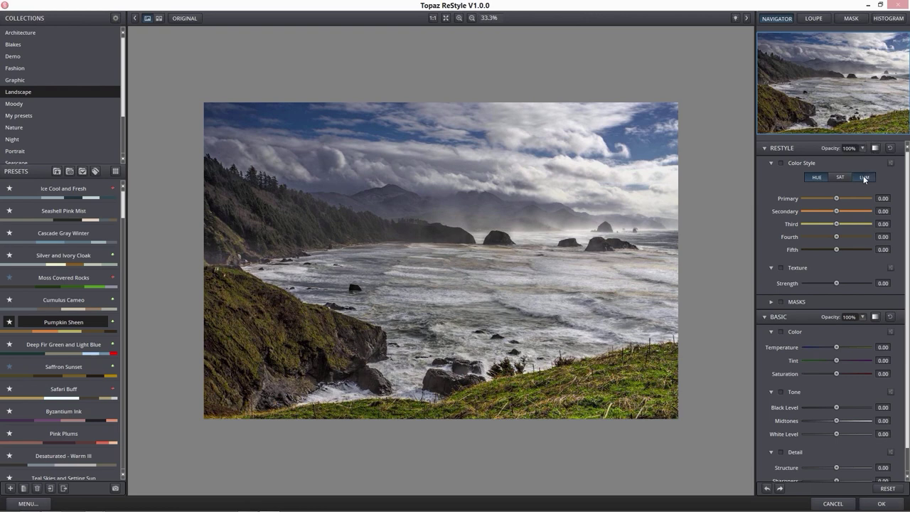
Set the ReStyle luminosity to Primary 0.41, Secondary 0.44, Third 0.42 and Fourth 0.36, raise the Fifth colour, and apply the filter
left_click(863, 177)
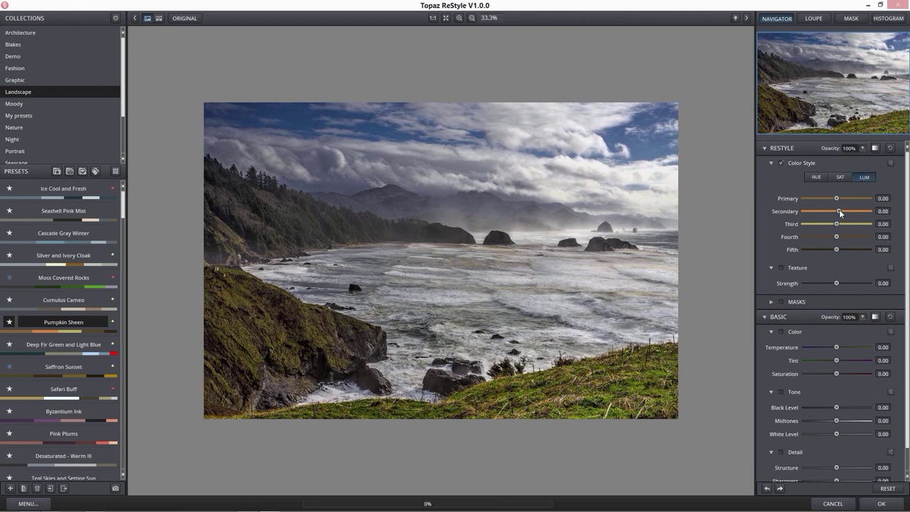
left_click_drag(839, 211, 778, 223)
double_click(791, 223)
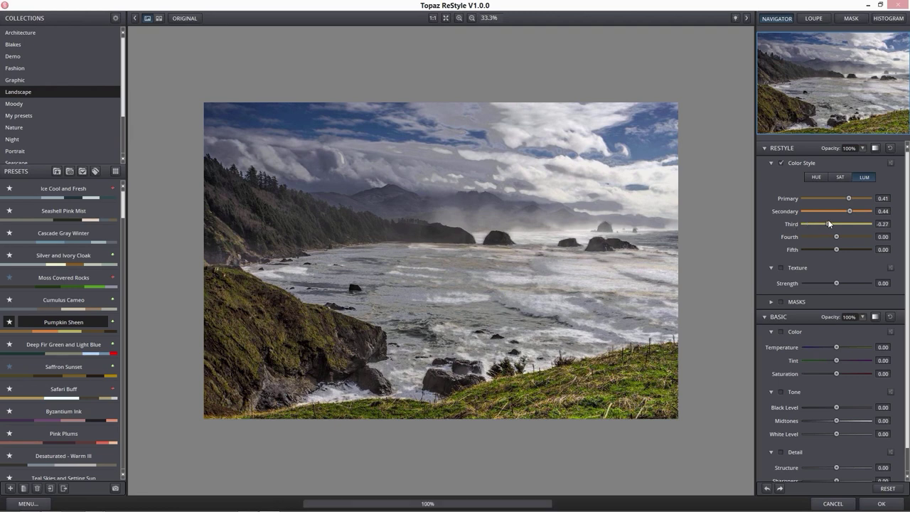
left_click_drag(845, 226, 841, 250)
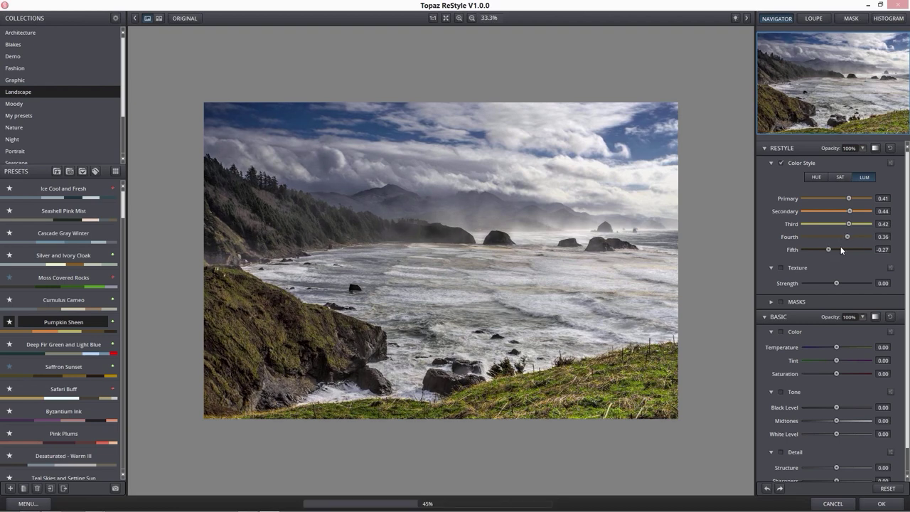
left_click(843, 249)
left_click(538, 220)
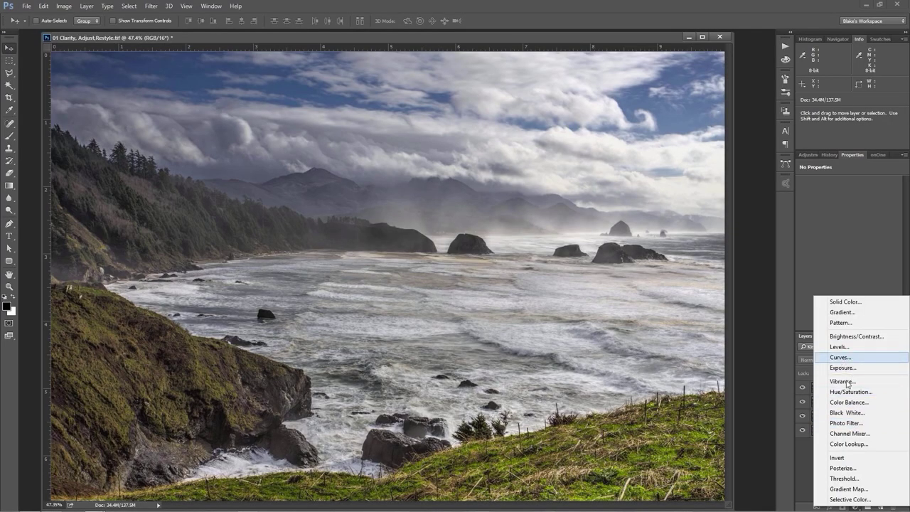
Add a black-to-white Gradient Map adjustment layer and compare the tones of the Clarity, Topaz Adjust and ReStyle layers by toggling their visibility
left_click(847, 489)
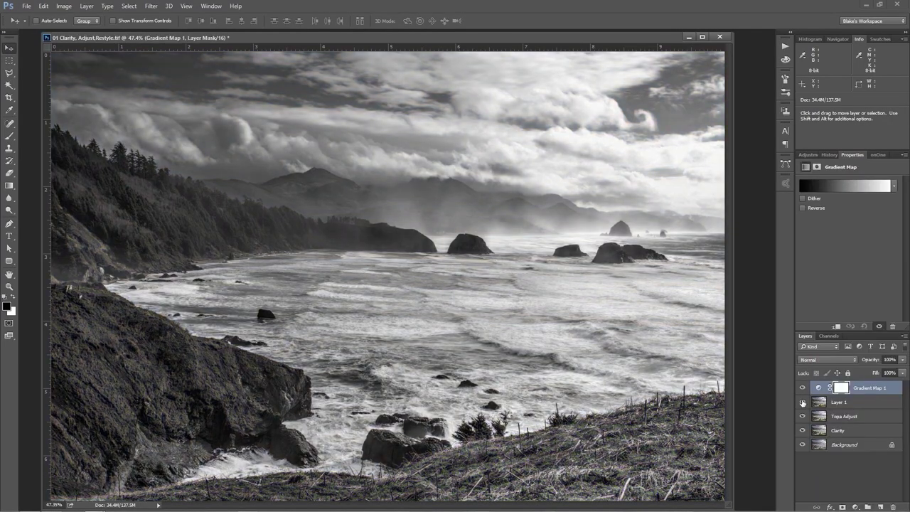
left_click_drag(803, 430, 803, 405)
left_click(803, 430)
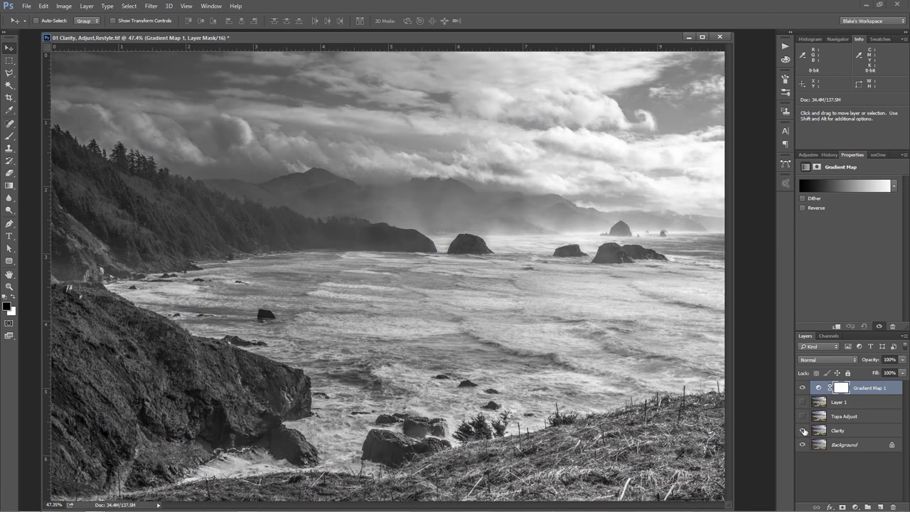
left_click(803, 417)
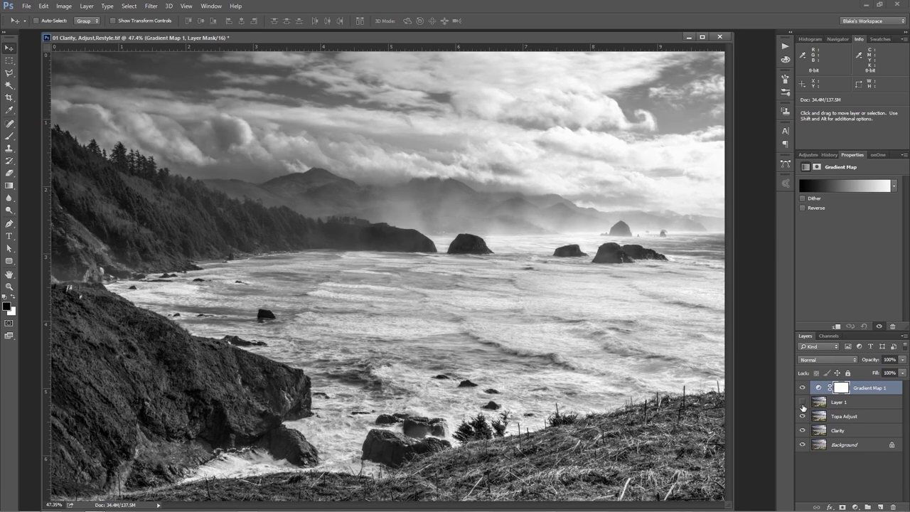
left_click(803, 402)
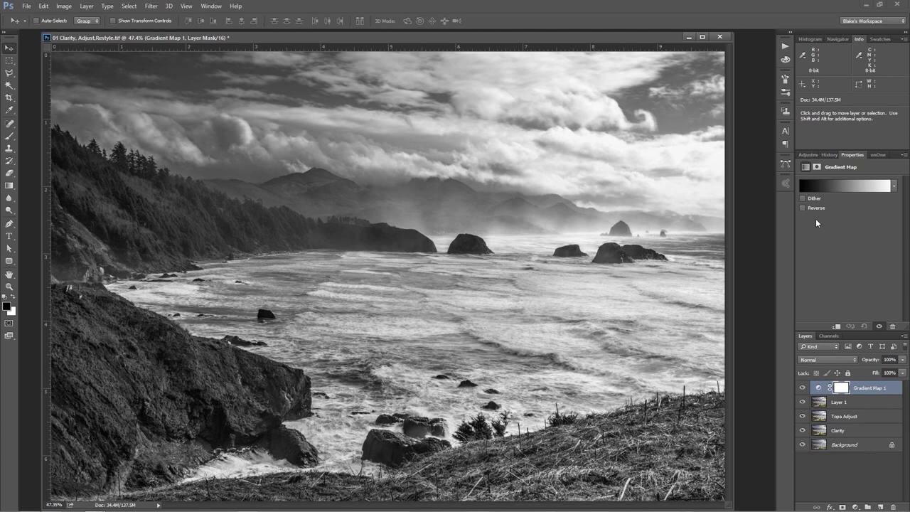
Minimize the coastal document 01 Clarity, Adjust,Restyle.tif, keeping it open and unsaved
left_click(719, 37)
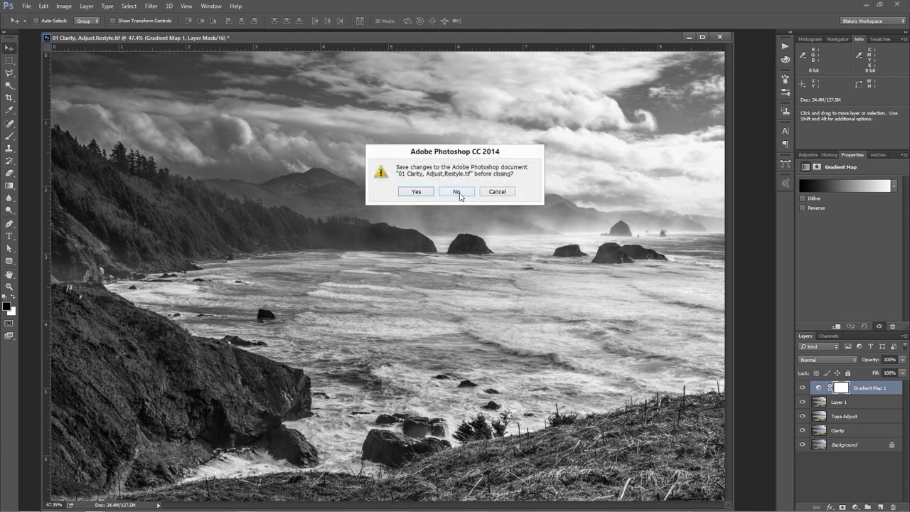
left_click(500, 194)
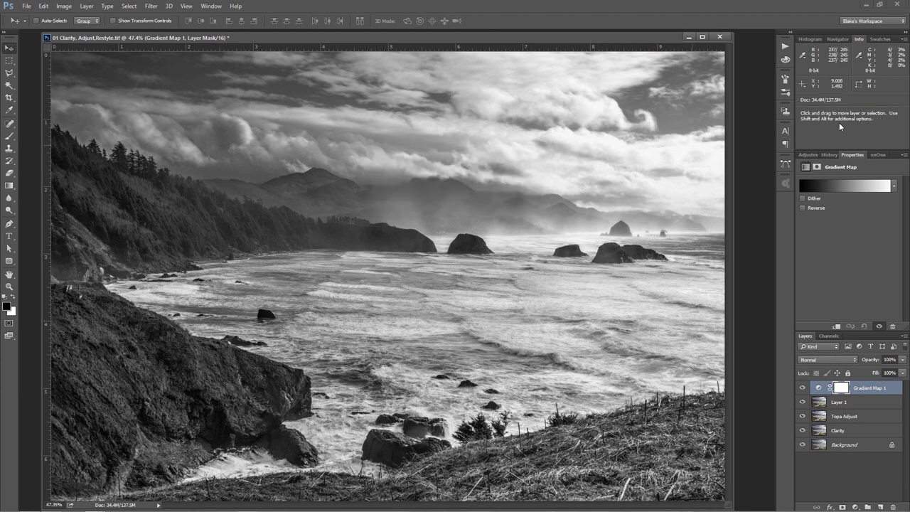
left_click(689, 37)
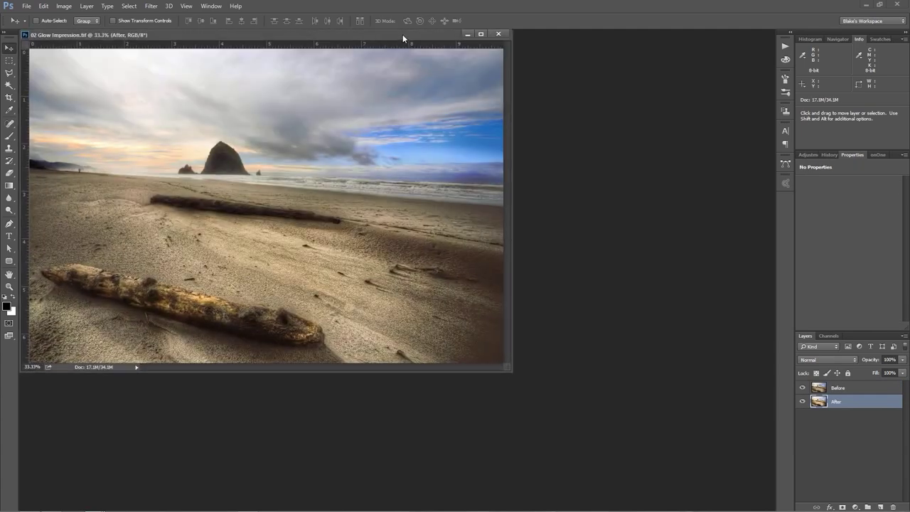
Enlarge the beach image 02 Glow Impression.tif and compare its Before and After layers by toggling the Before layer's visibility
left_click_drag(404, 35, 544, 92)
key("ctrl+space")
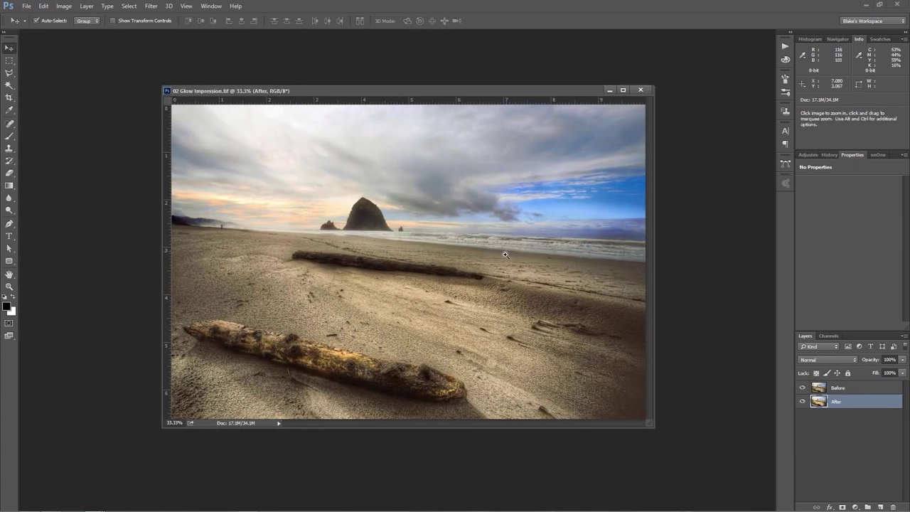
right_click(509, 255)
left_click(519, 260)
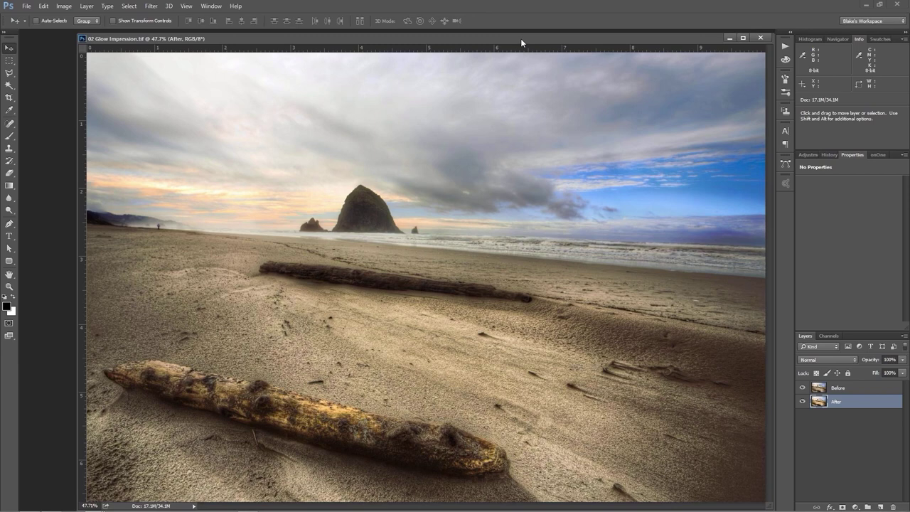
left_click_drag(521, 39, 487, 33)
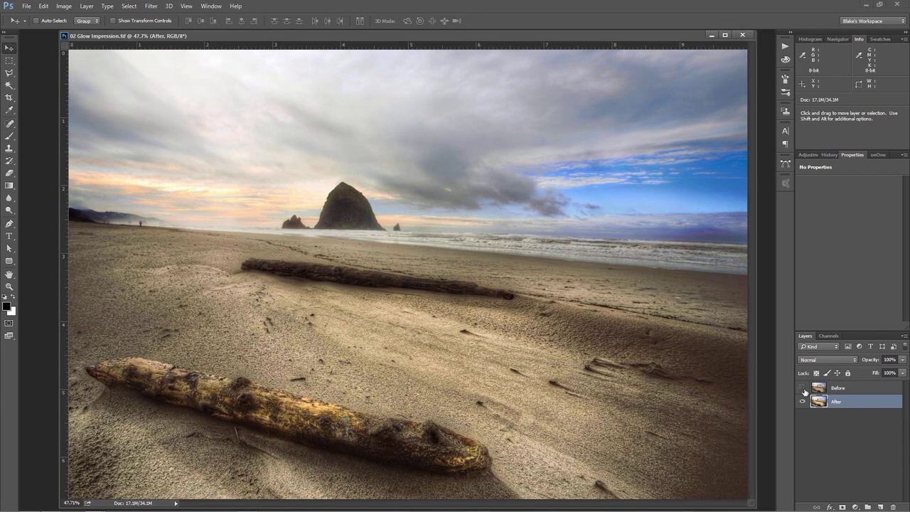
left_click(803, 388)
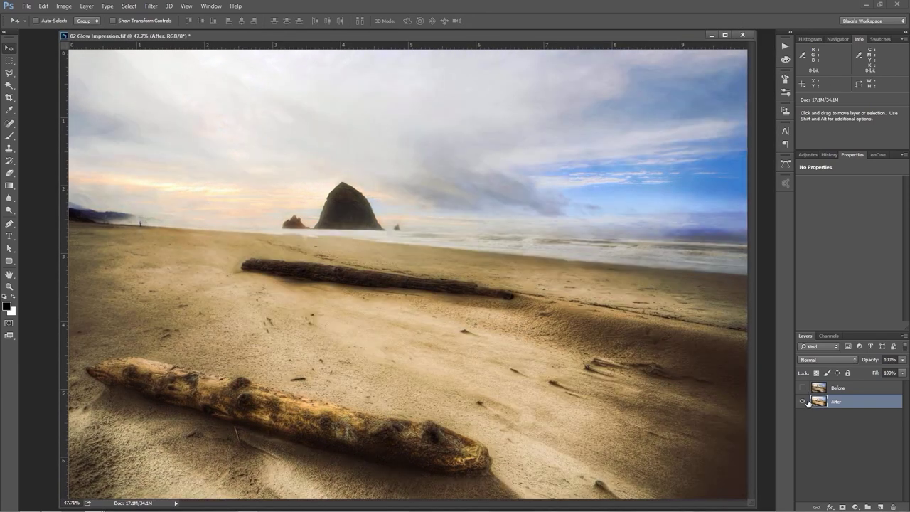
left_click(802, 388)
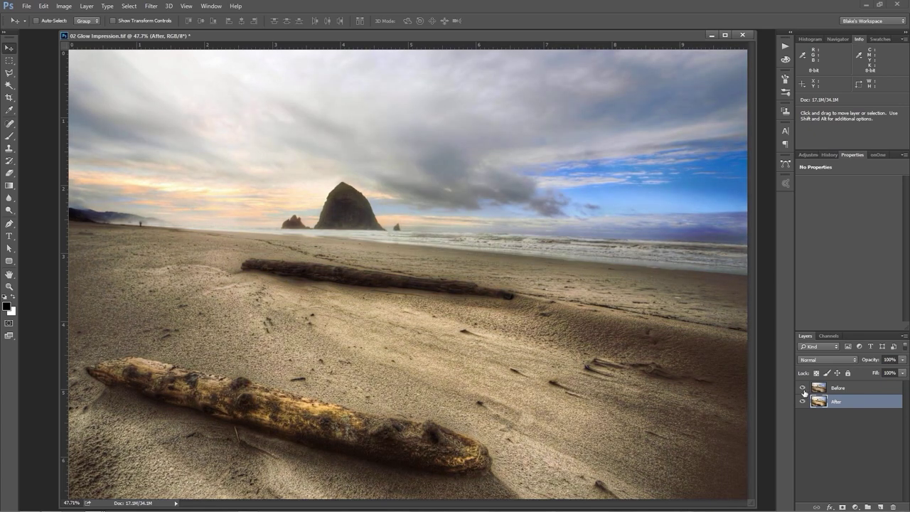
left_click(802, 389)
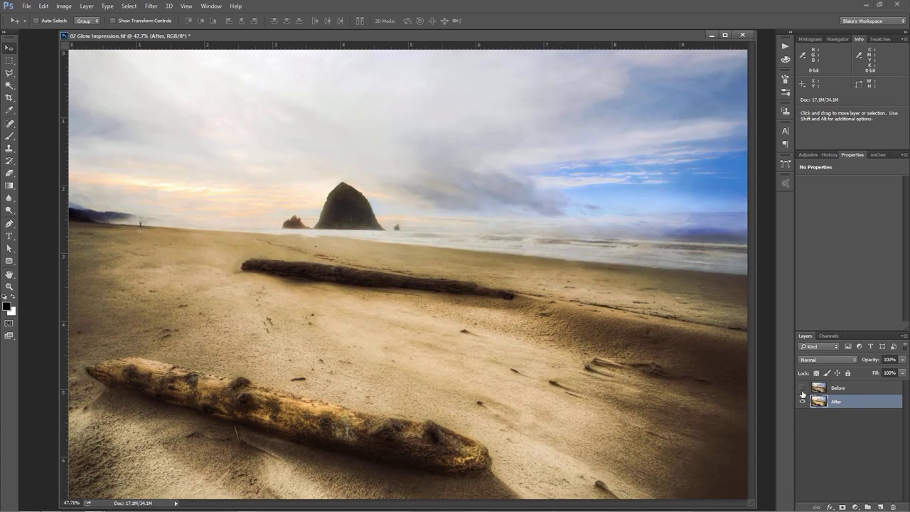
left_click(802, 388)
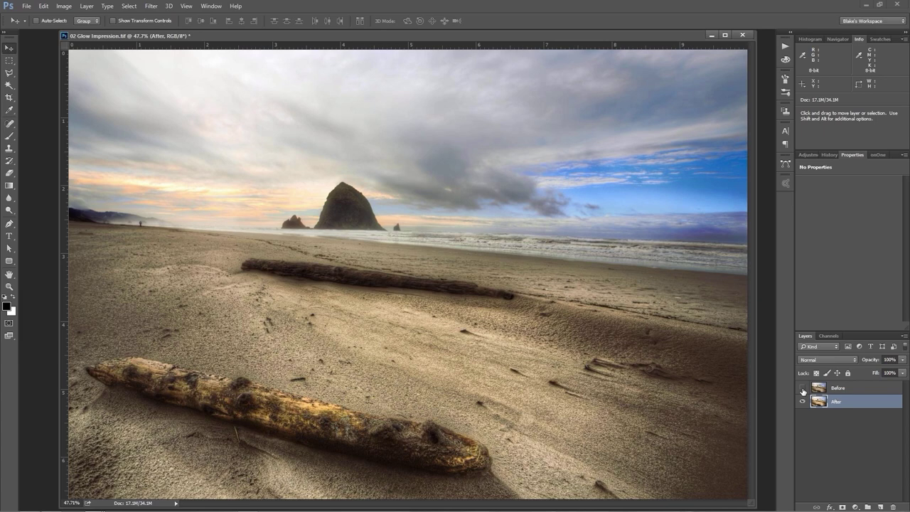
left_click(803, 388)
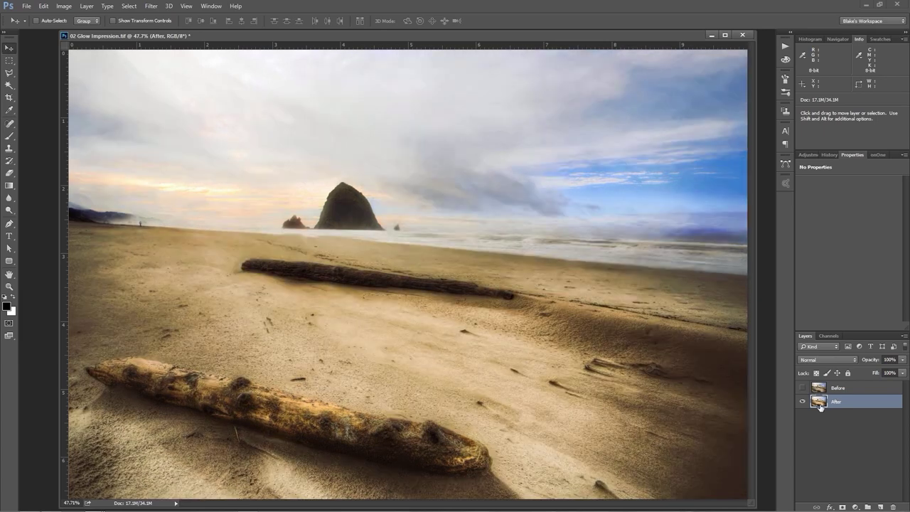
left_click(805, 388)
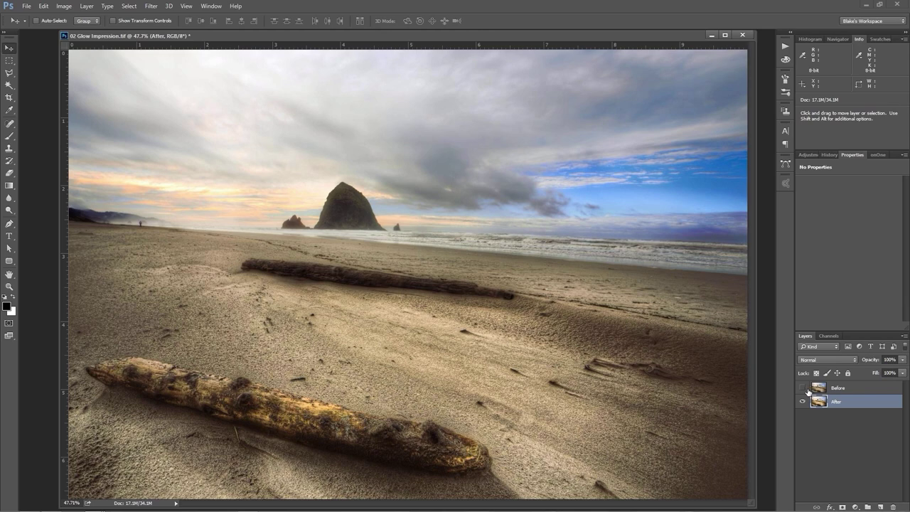
left_click(806, 390)
left_click(804, 389)
Delete the After layer and open a duplicate of the Before layer in Topaz Glow
key("Delete")
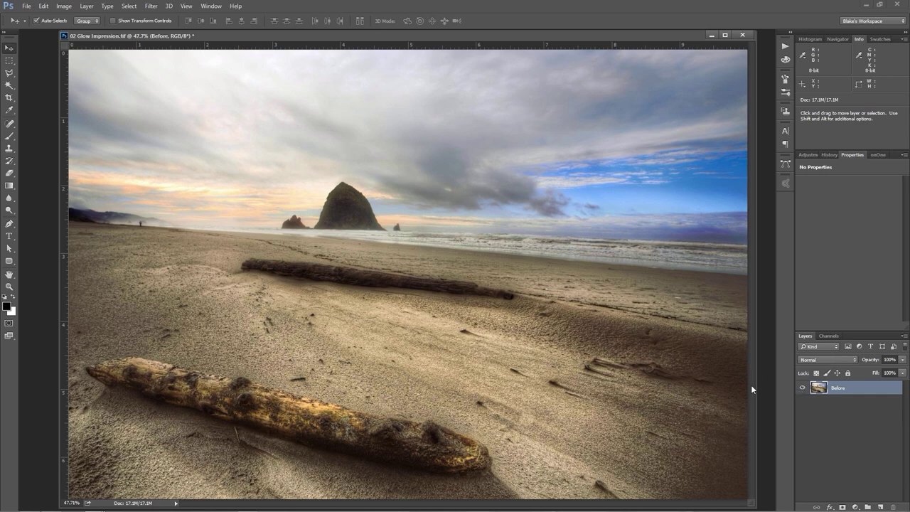
key("ctrl+j")
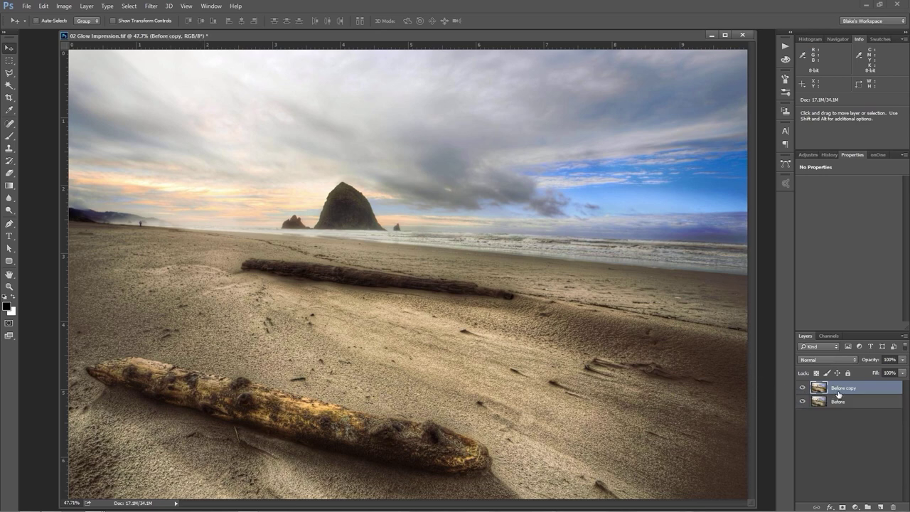
left_click(151, 6)
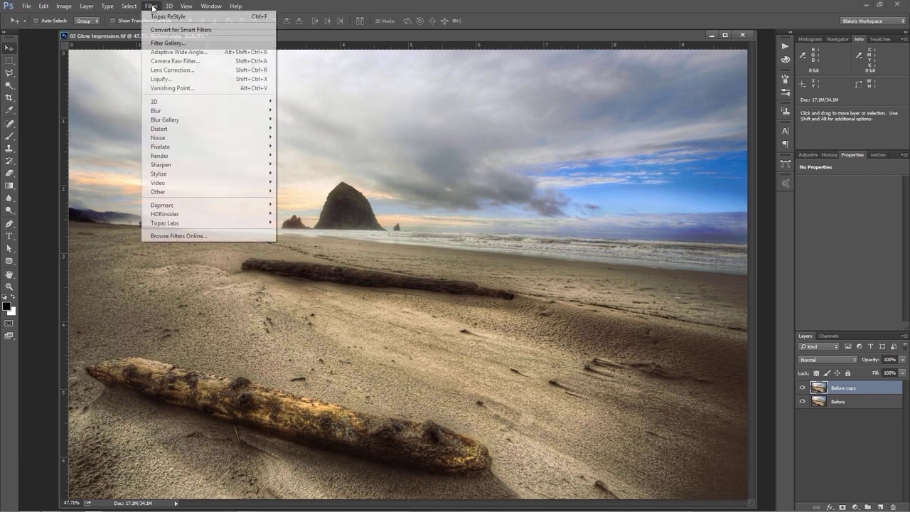
mouse_move(182, 198)
mouse_move(166, 225)
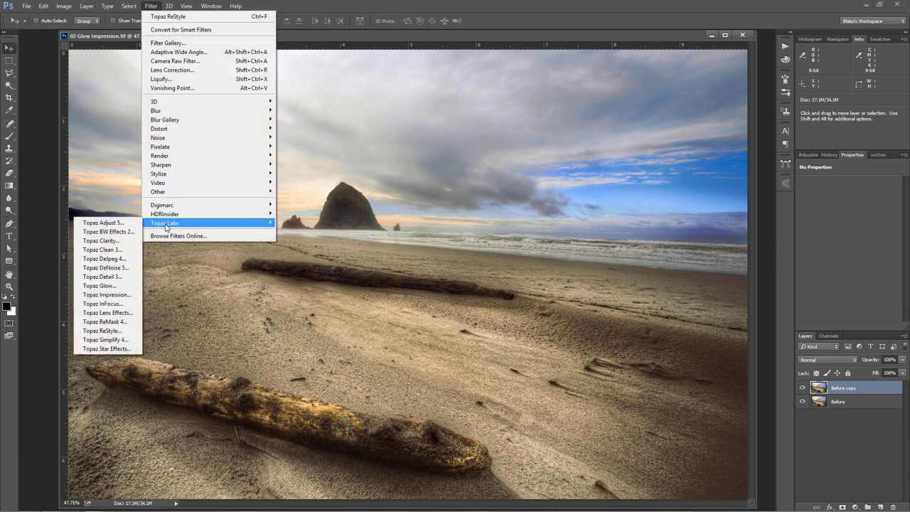
left_click(115, 286)
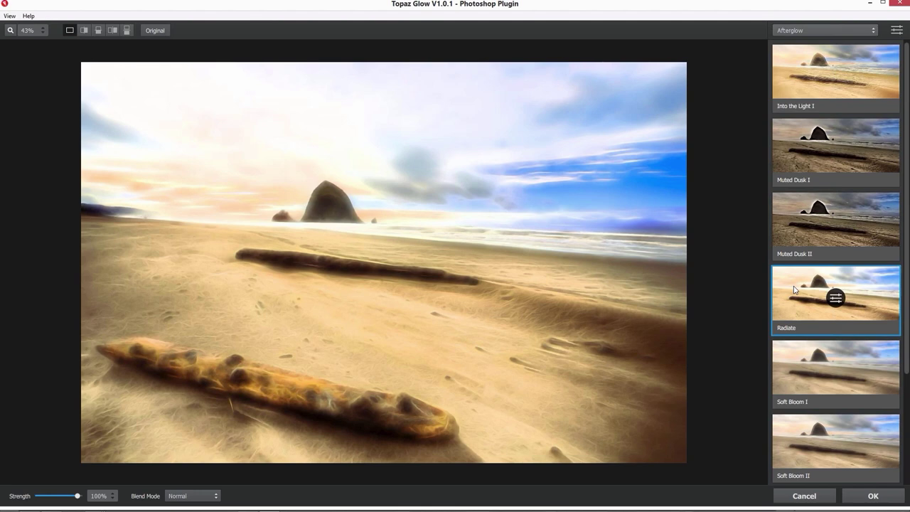
Preview the Afterglow presets Radiate, Into the Light I, Muted Dusk I and Muted Dusk II on the beach image
left_click(795, 295)
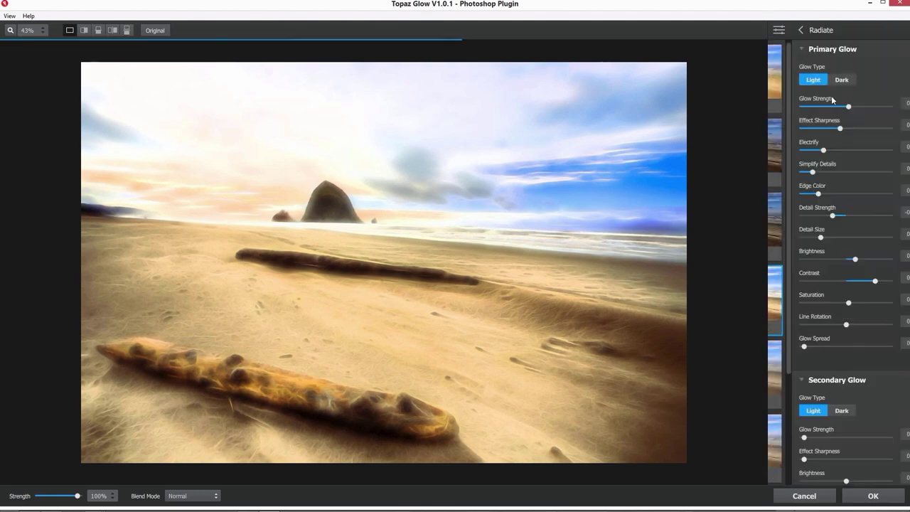
left_click(778, 30)
left_click(800, 82)
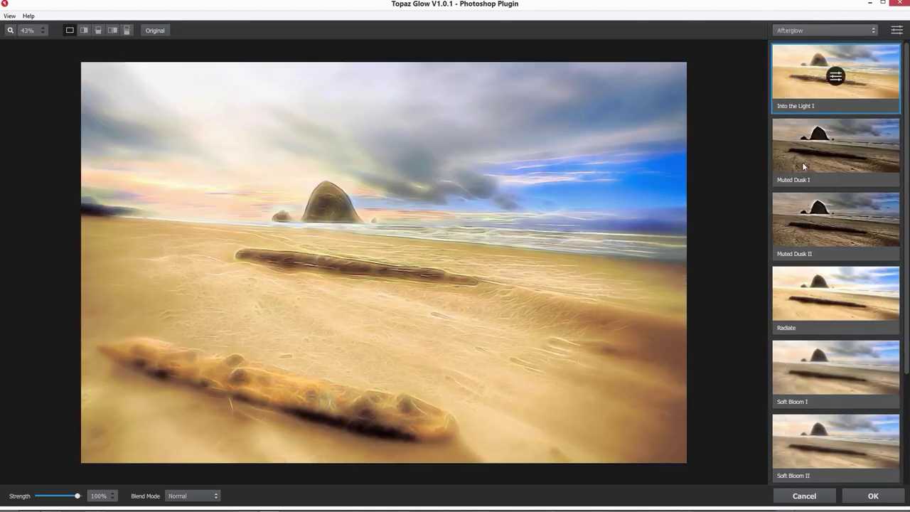
left_click(804, 162)
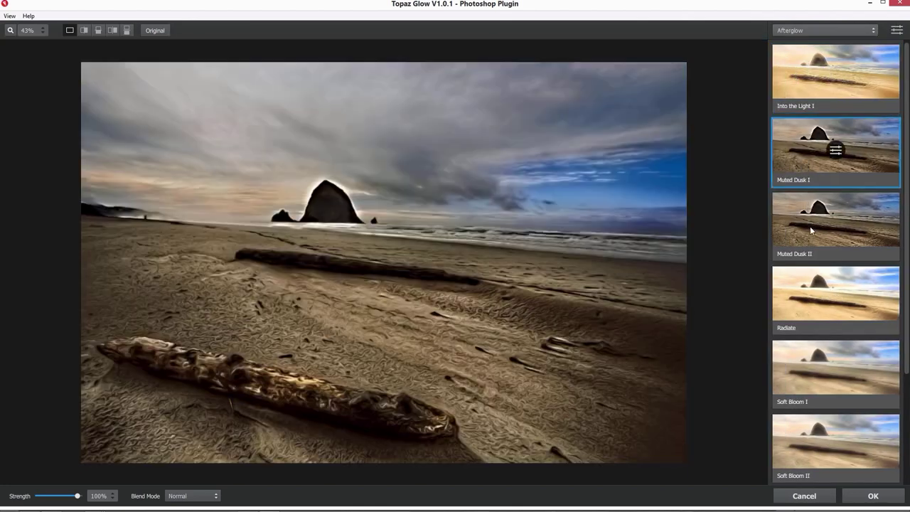
left_click(810, 229)
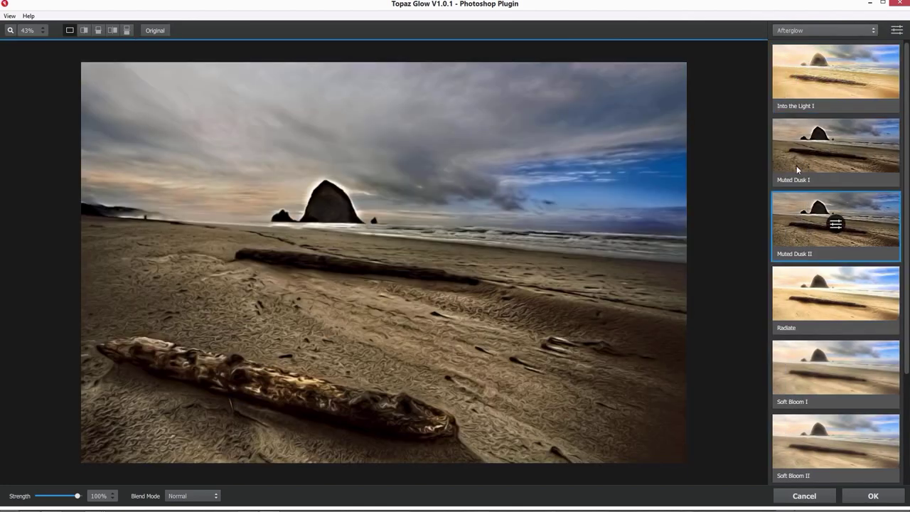
Choose the Radiate preset from the Afterglow collection and apply the glow to the duplicated layer
left_click(795, 299)
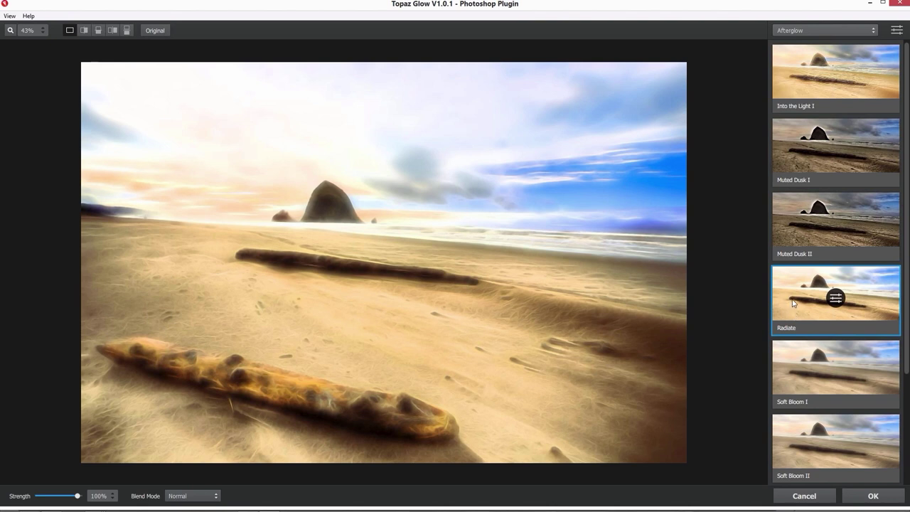
left_click(818, 31)
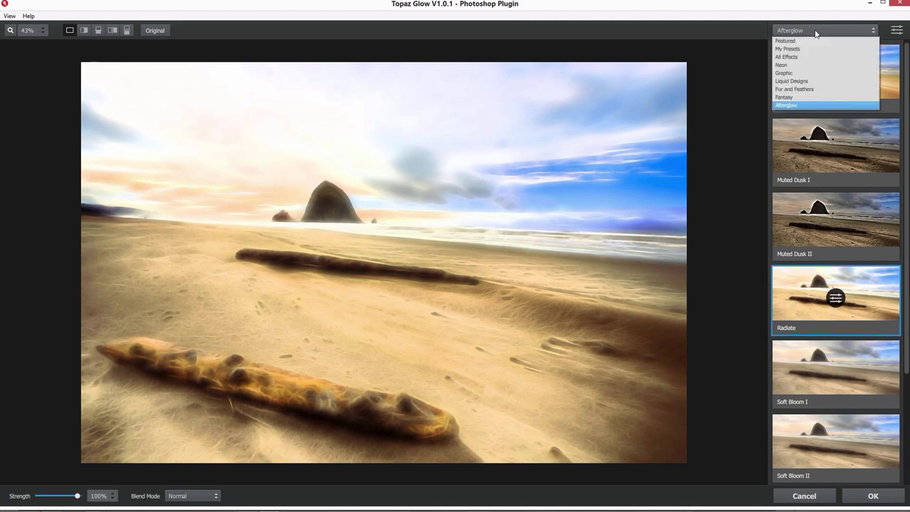
left_click(790, 121)
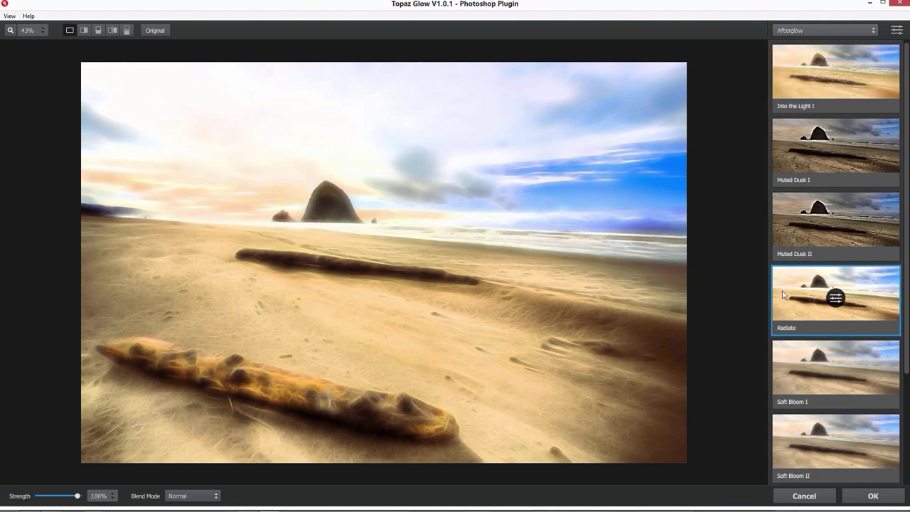
left_click(792, 304)
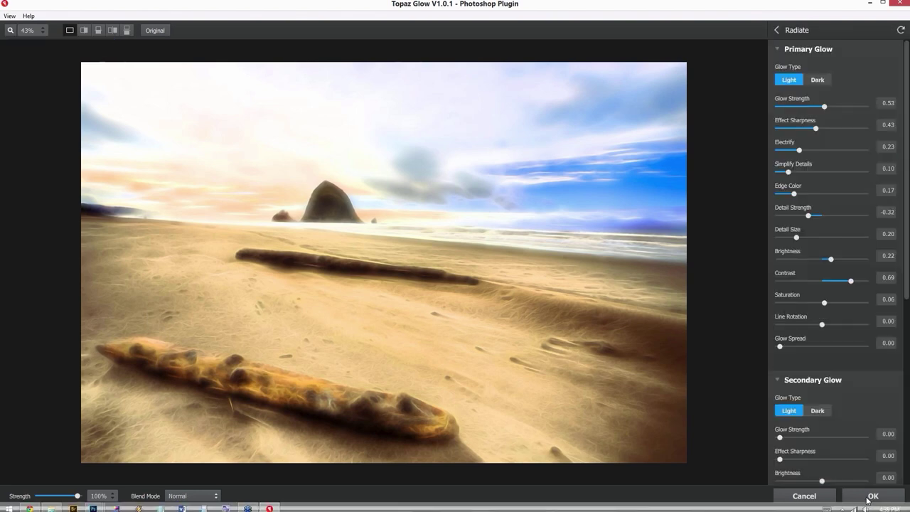
key("Escape")
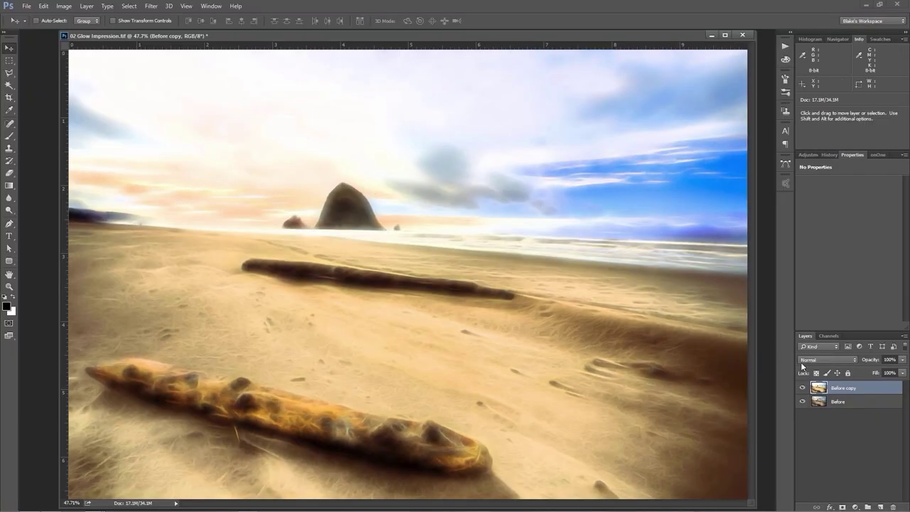
Set the Before copy layer's blend mode to Soft Light and compare the image with and without that layer
left_click(808, 360)
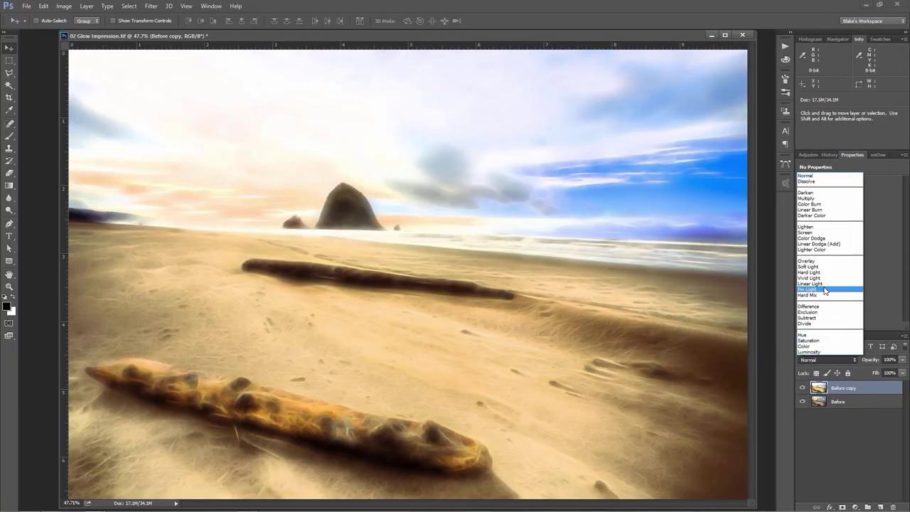
left_click(824, 266)
left_click(802, 387)
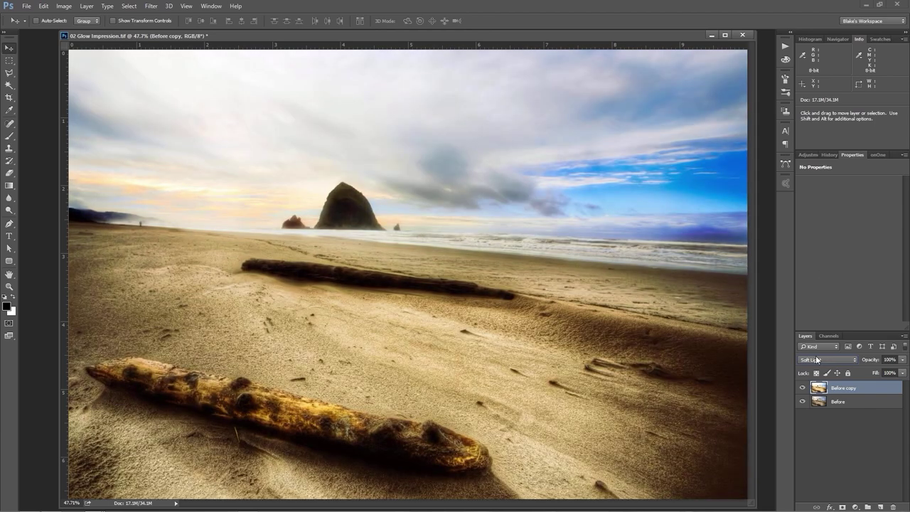
left_click(803, 387)
left_click(803, 387)
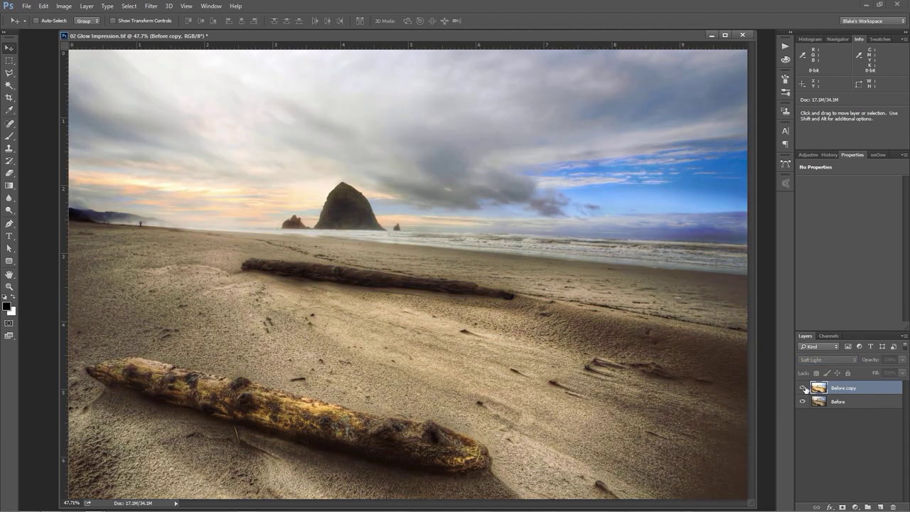
left_click(803, 388)
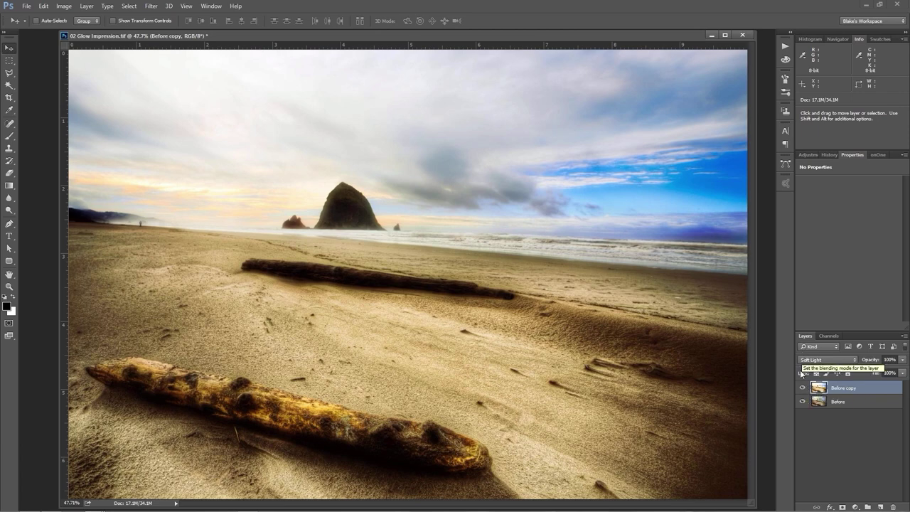
left_click(803, 387)
left_click(803, 388)
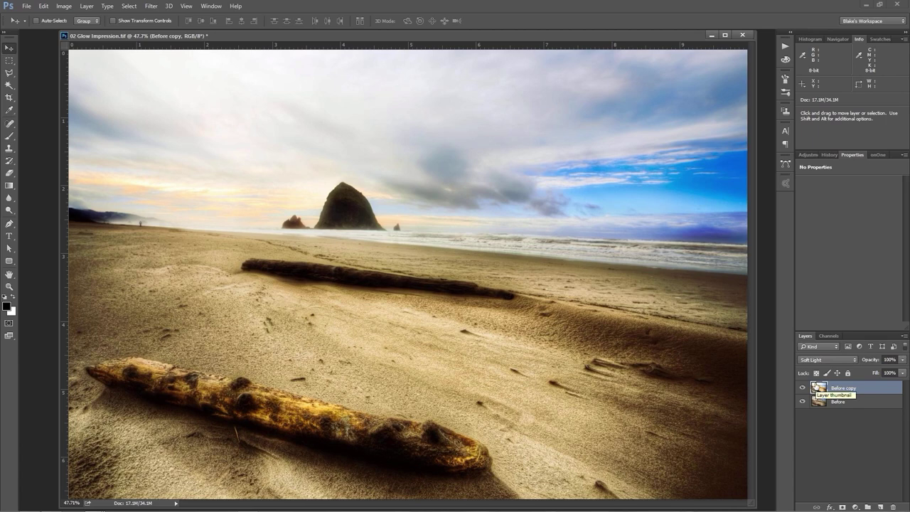
Desaturate the Before copy layer and compare the image with the layer hidden and shown
key("shift")
key("ctrl+shift+u")
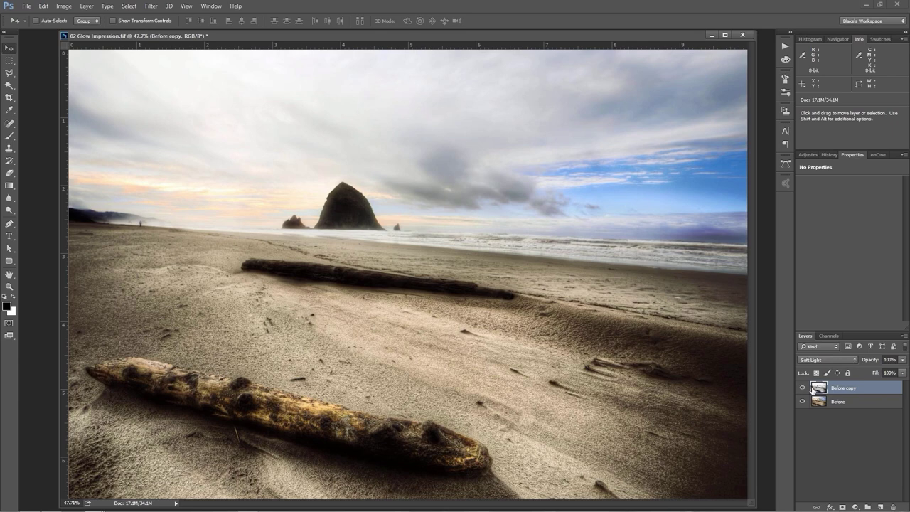
left_click(803, 388)
left_click(803, 389)
left_click(803, 388)
left_click(803, 388)
left_click(803, 388)
left_click(803, 389)
left_click(803, 388)
double_click(883, 392)
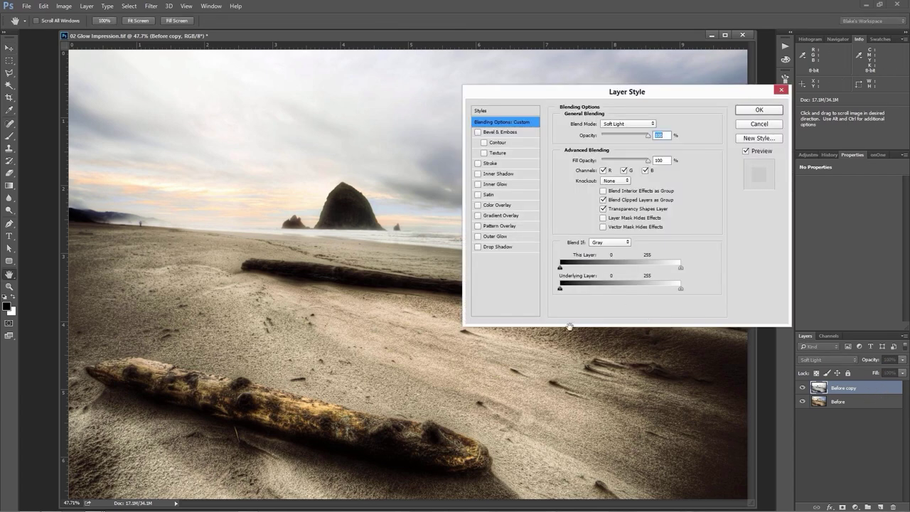
left_click_drag(630, 92, 595, 119)
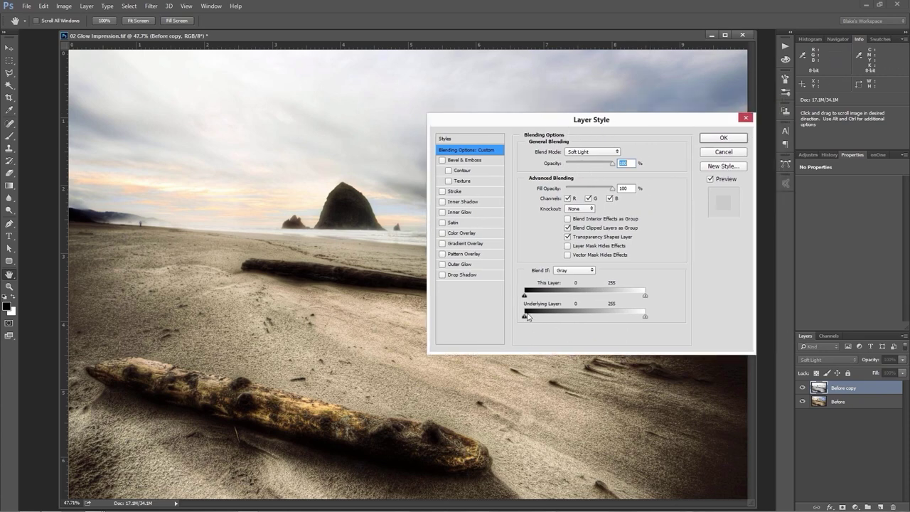
left_click(575, 276)
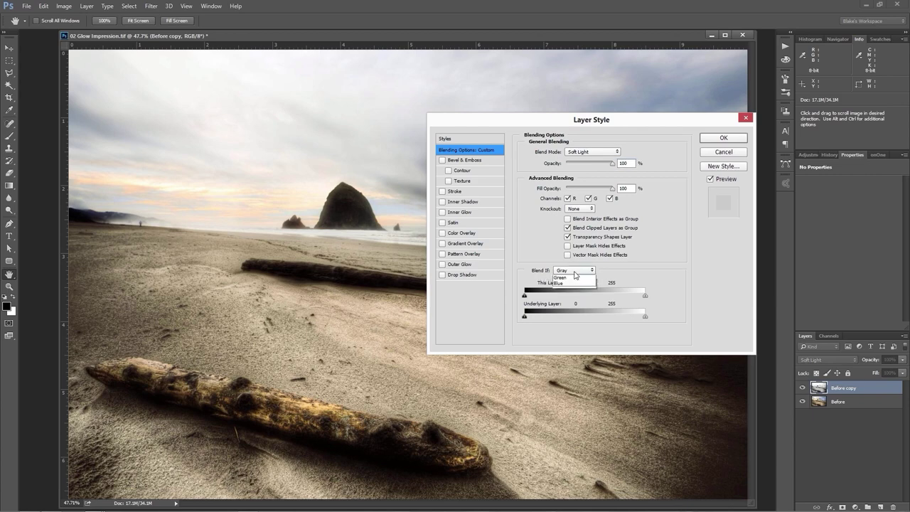
left_click(573, 279)
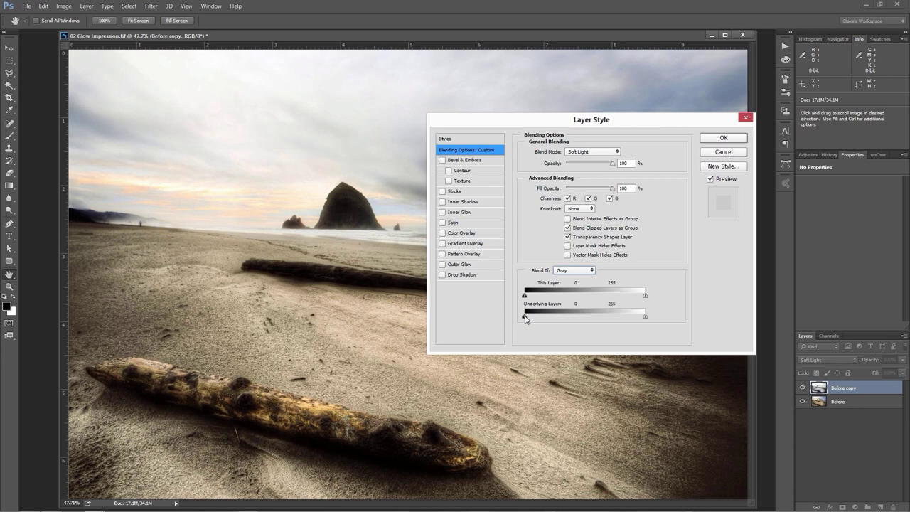
mouse_move(525, 319)
left_mouse_down()
mouse_move(545, 320)
mouse_move(524, 320)
left_mouse_up()
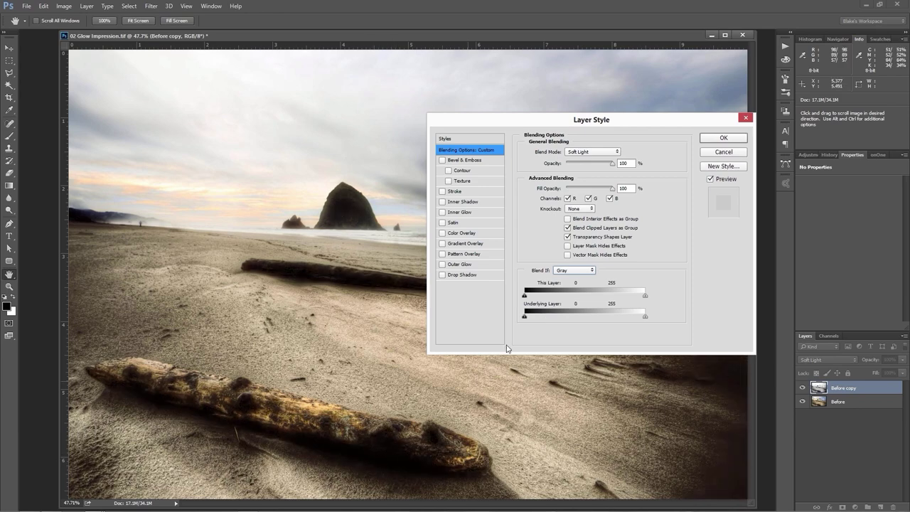
key("Escape")
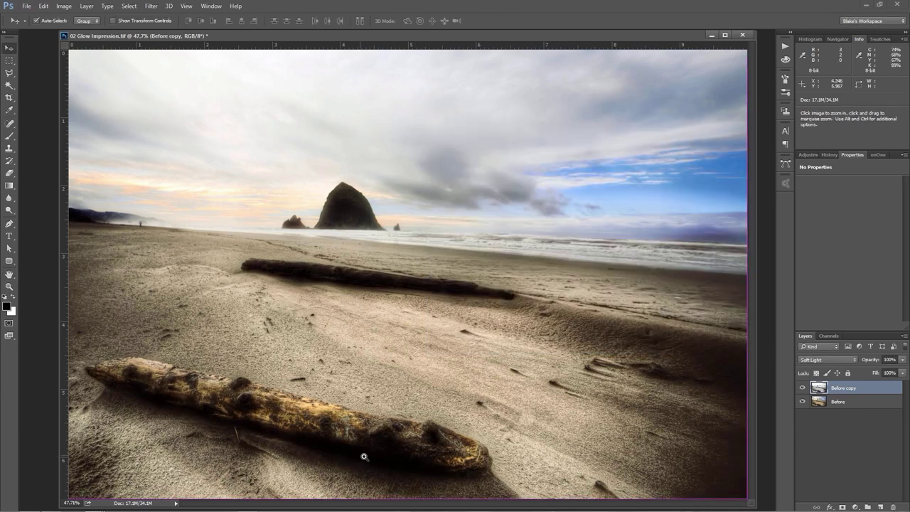
Raise the Before copy layer's Blend If Gray shadow threshold for the Underlying Layer to 51 and split it for a smooth shadow transition
left_click_drag(375, 459, 404, 298)
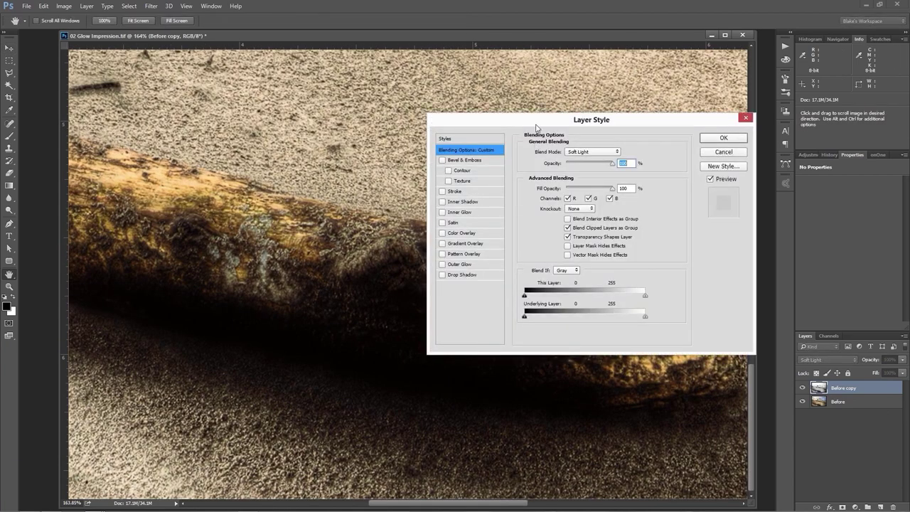
left_click_drag(537, 127, 542, 19)
mouse_move(530, 208)
left_mouse_down()
mouse_move(564, 216)
mouse_move(529, 208)
left_mouse_up()
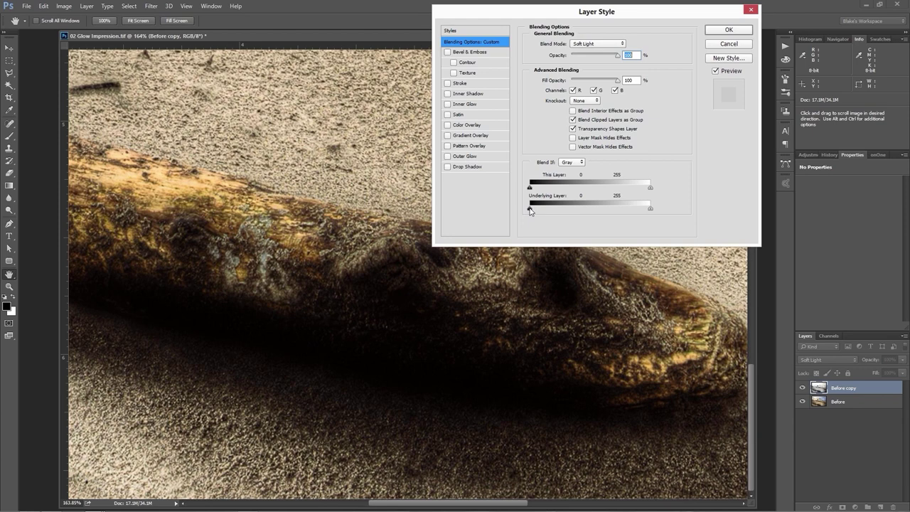
left_click_drag(531, 210, 542, 211)
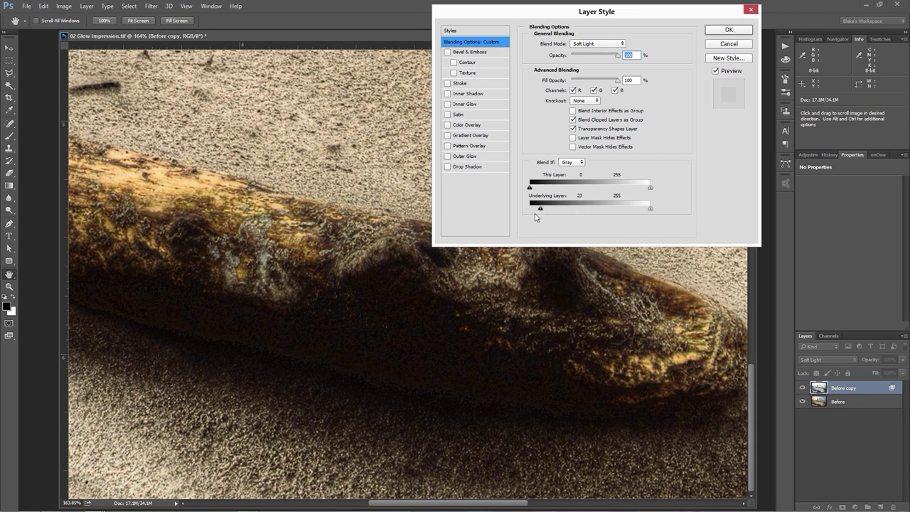
left_click_drag(540, 209, 553, 211)
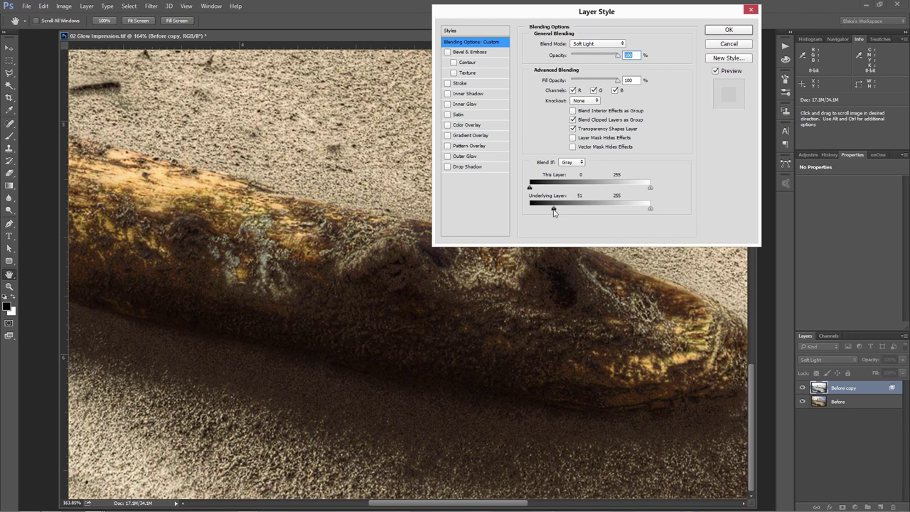
key("alt")
left_click_drag(554, 211, 585, 218)
key("Return")
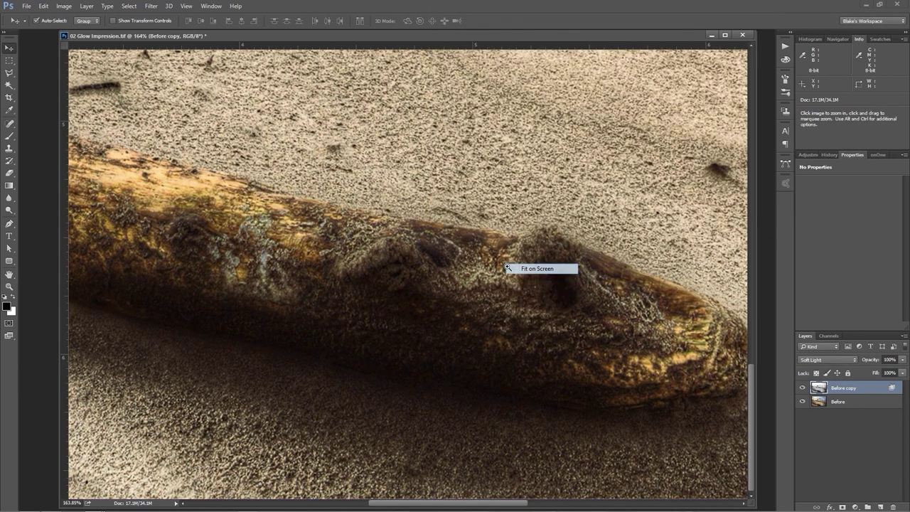
Fit the image on screen and compare its Desaturate and Blending Options history states
left_click(508, 268)
left_click(830, 154)
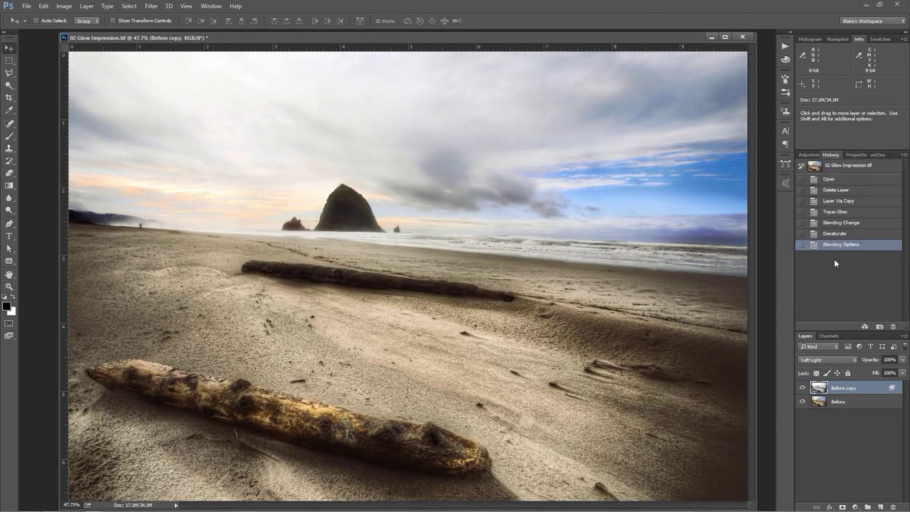
key("ctrl+z")
left_click(837, 244)
left_click(829, 235)
left_click(835, 246)
Stamp all visible layers into a new layer and open it in Topaz Impression
key("ctrl+shift+alt+e")
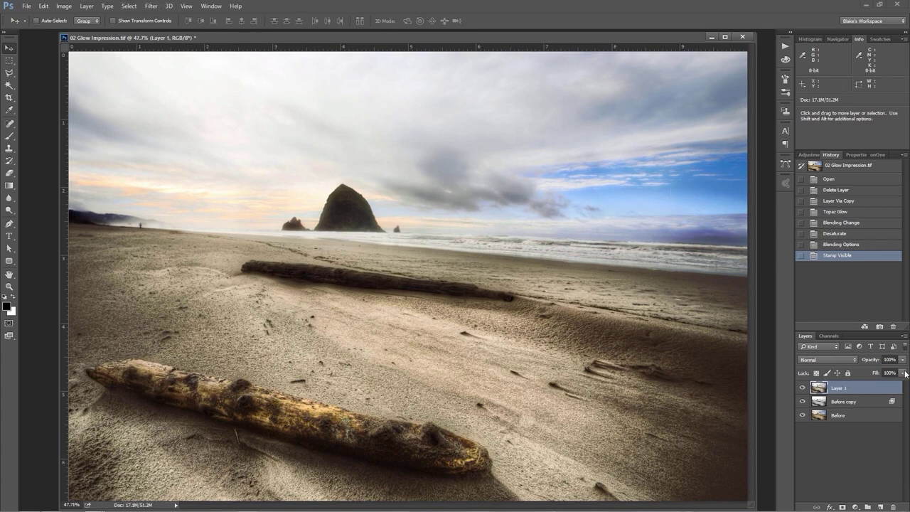
left_click(150, 6)
mouse_move(198, 227)
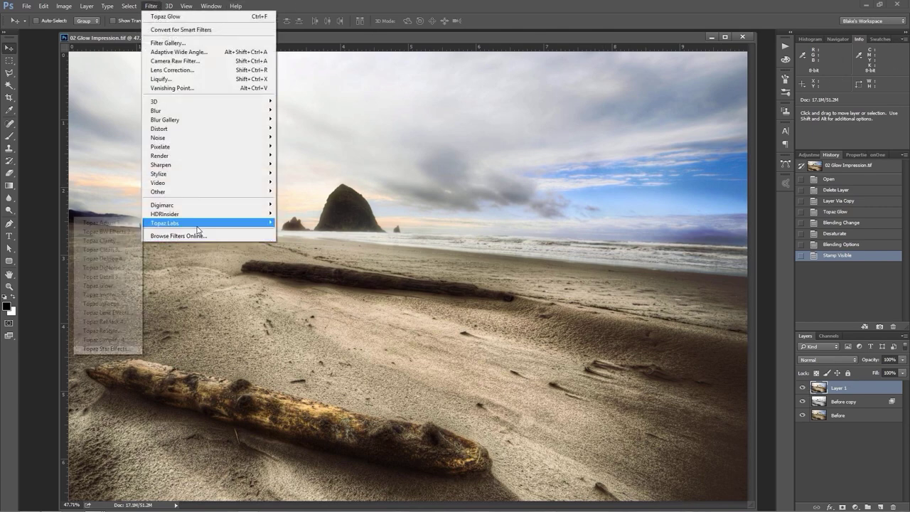
left_click(127, 293)
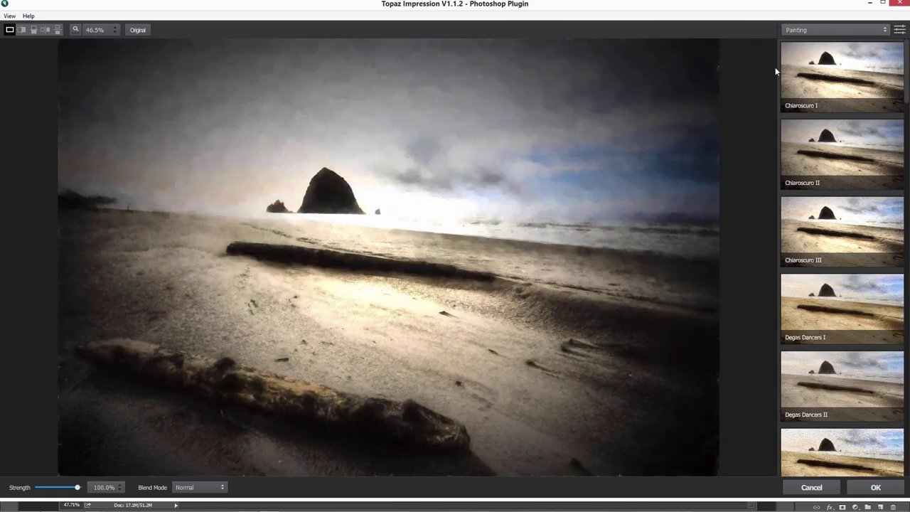
Choose the Oil Glaze preset from the Painting collection and apply it to the stamped layer
scroll(869, 408, "down", 3)
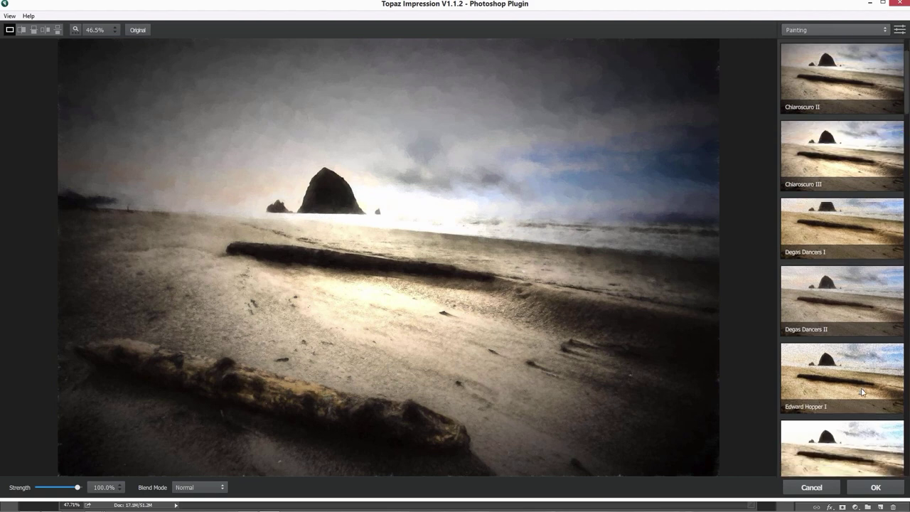
scroll(860, 393, "down", 2)
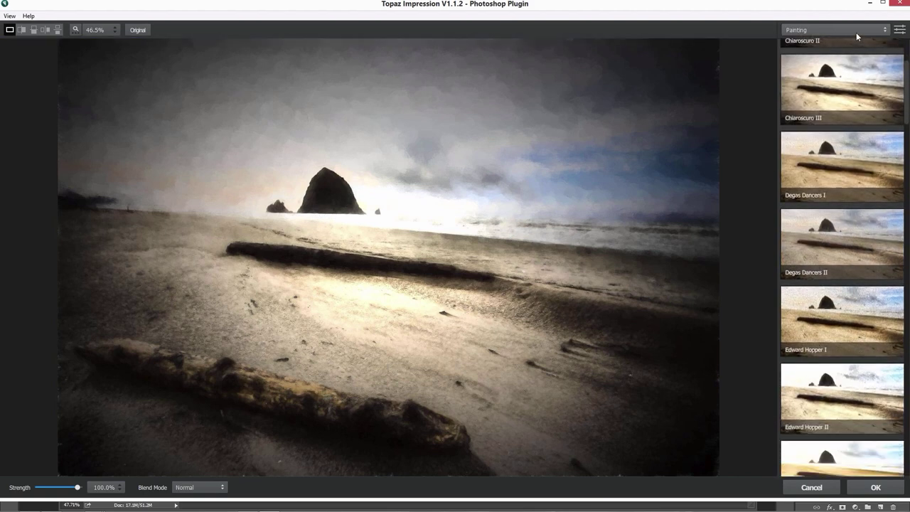
left_click(856, 32)
left_click(817, 84)
scroll(841, 107, "down", 9)
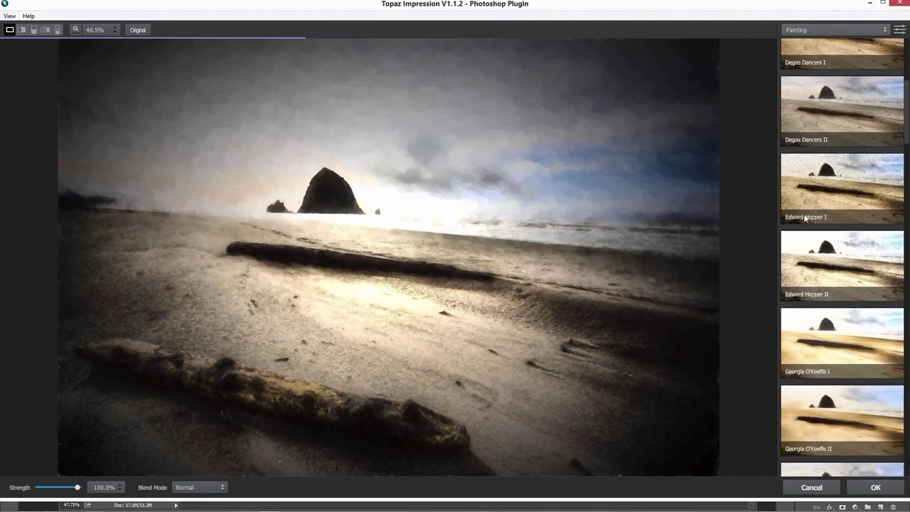
scroll(807, 218, "down", 7)
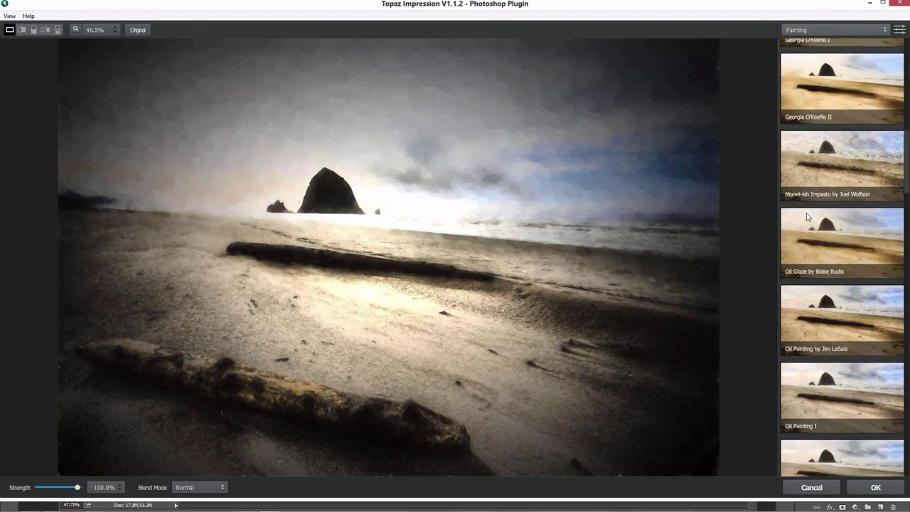
left_click(804, 236)
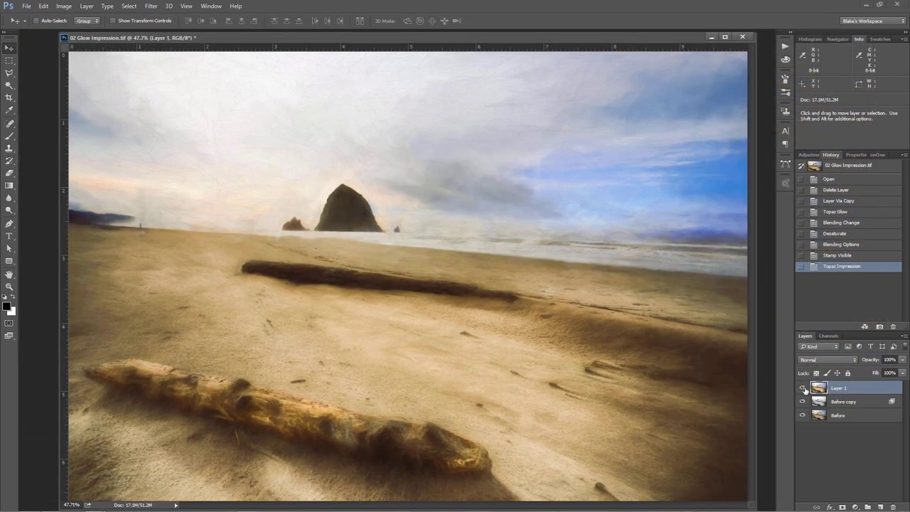
Compare the image with and without the painted effect by toggling Layer 1's visibility
left_click(802, 388)
left_click(802, 387)
left_click(802, 388)
left_click(801, 388)
Split Layer 1's Blend If Gray thresholds for the Underlying Layer to 0/127 in the shadows and 177/255 in the highlights
double_click(886, 390)
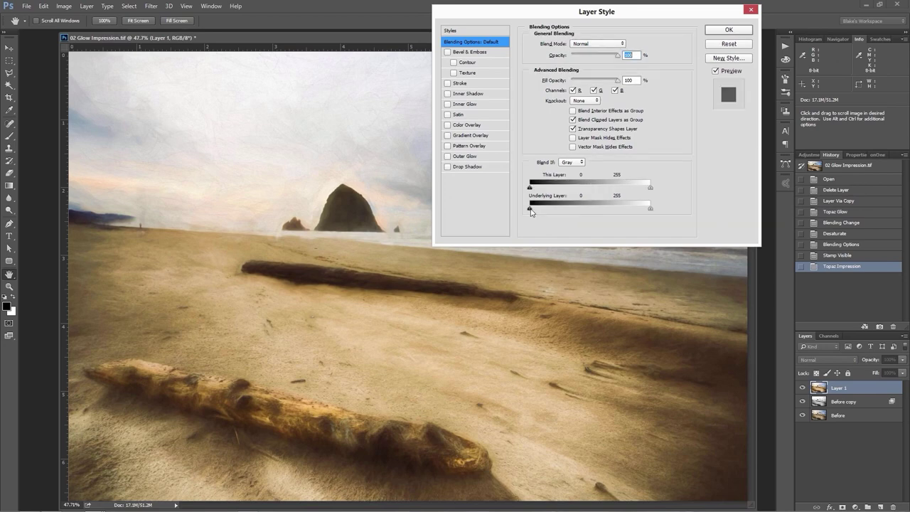
left_click_drag(530, 208, 589, 208)
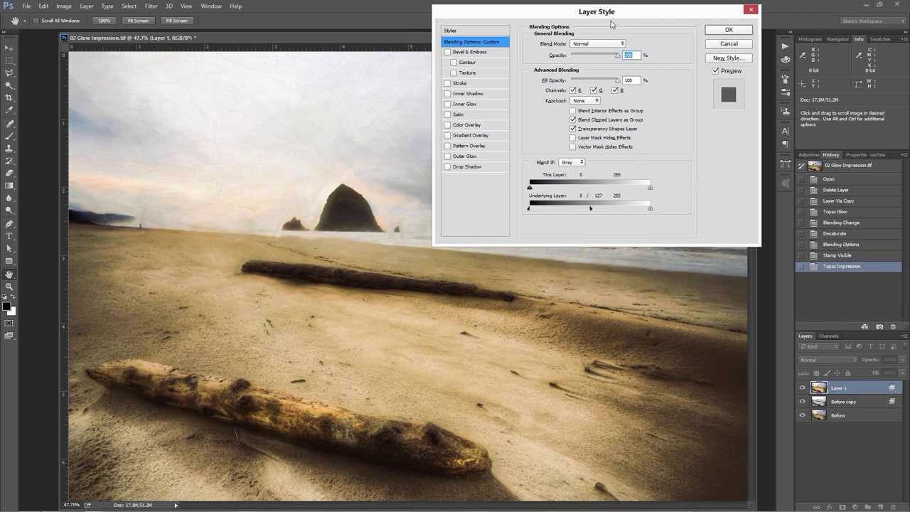
left_click_drag(610, 14, 579, 207)
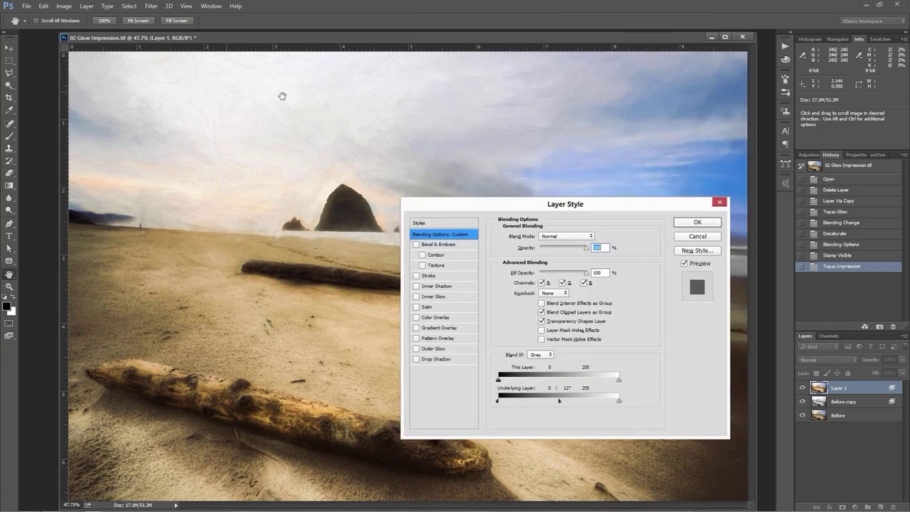
key("alt")
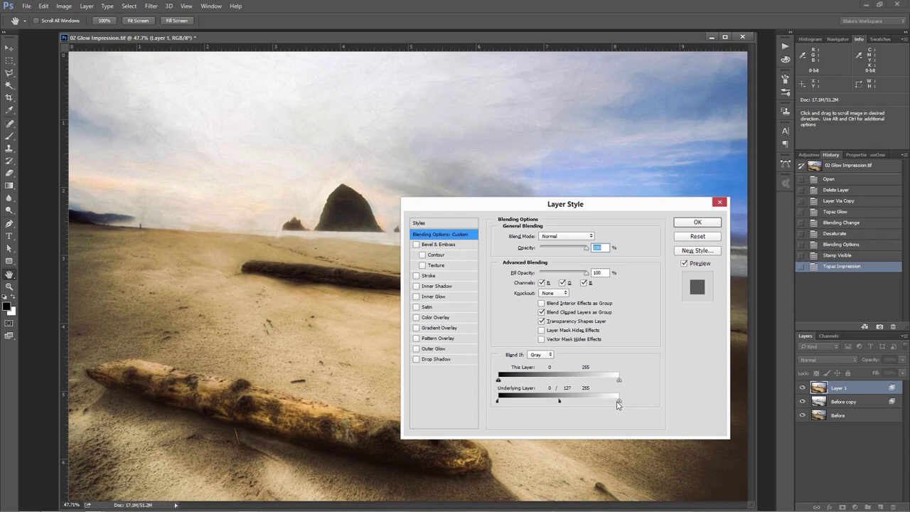
left_click_drag(616, 401, 582, 401)
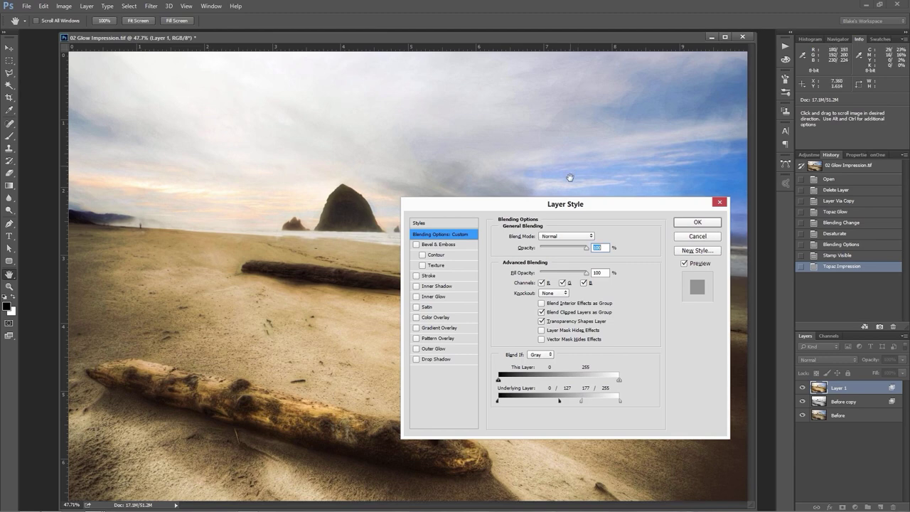
Switch Layer 1's Blend If to the Blue channel and split the Underlying Layer highlight threshold to 165/255
left_click_drag(438, 203, 261, 188)
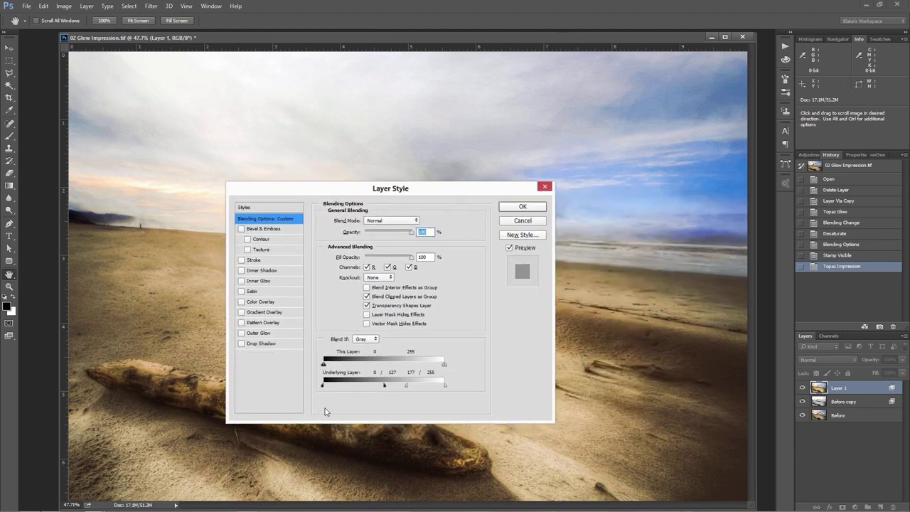
left_click(365, 339)
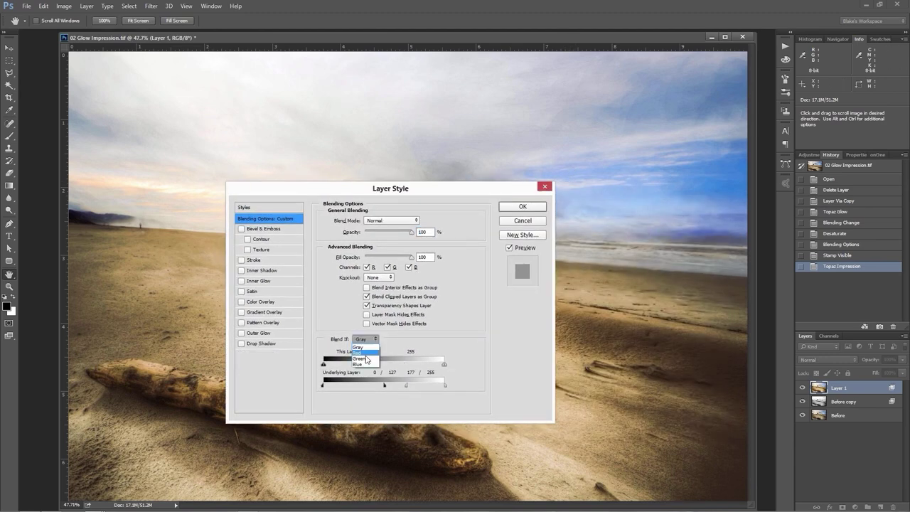
left_click(364, 372)
key("alt")
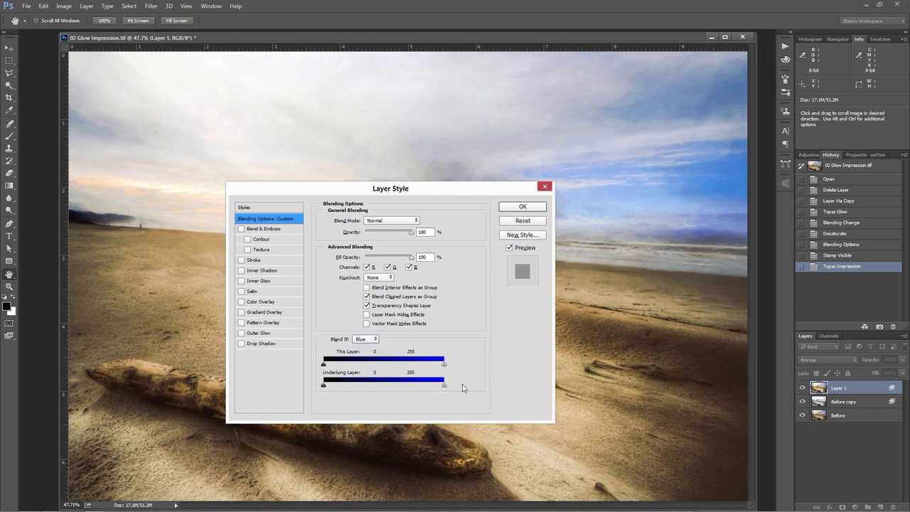
left_click_drag(441, 387, 413, 388)
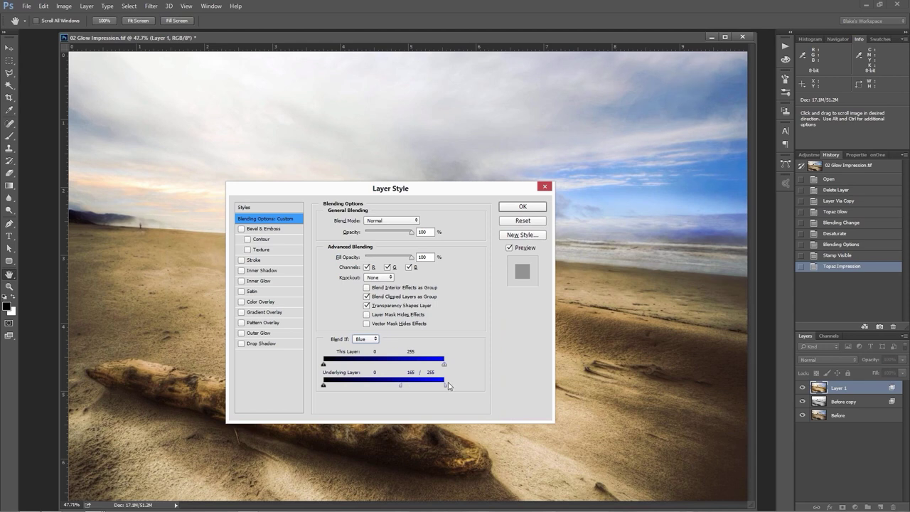
Undo the last Blue channel split, then split Layer 1's highlight thresholds to 170/255 for This Layer and 209/255 for Underlying Layer and apply
key("ctrl+z")
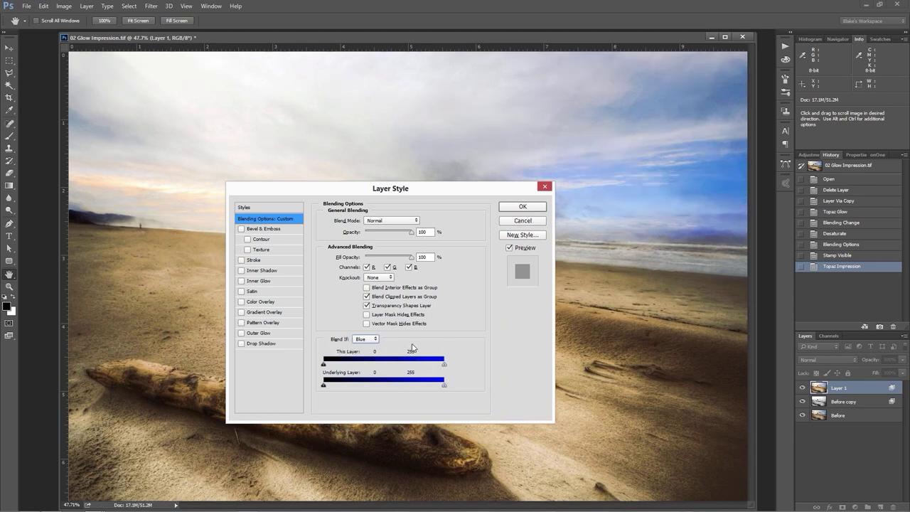
left_click_drag(446, 365, 423, 386)
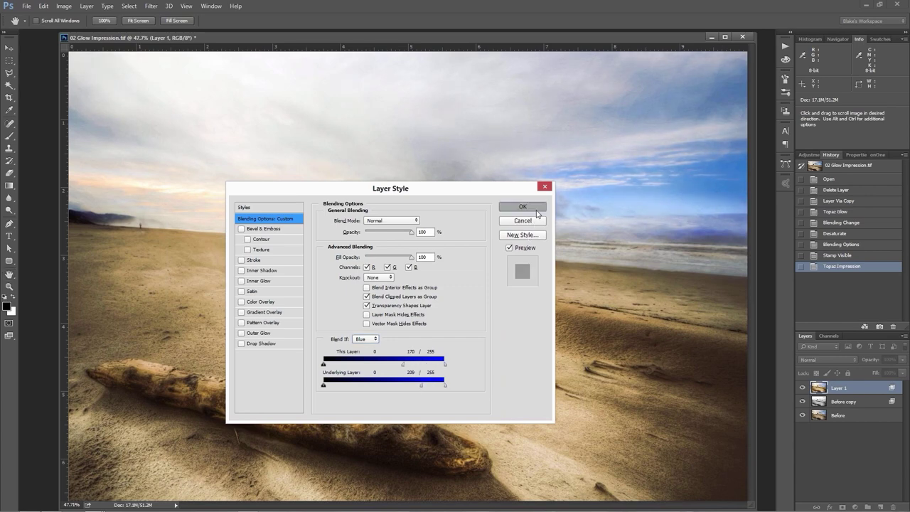
left_click(523, 207)
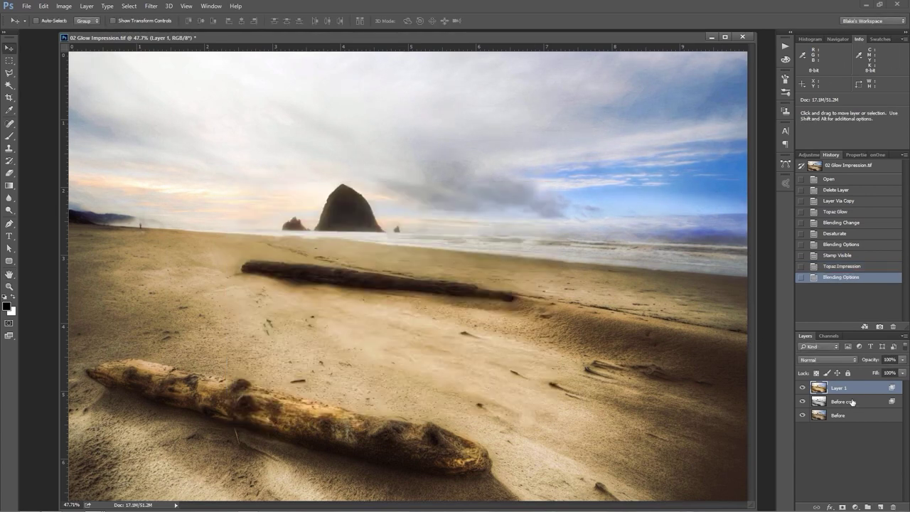
Compare the beach image with and without the blended Impression effect by toggling Layer 1's visibility
left_click(802, 388)
left_click(801, 389)
left_click(801, 390)
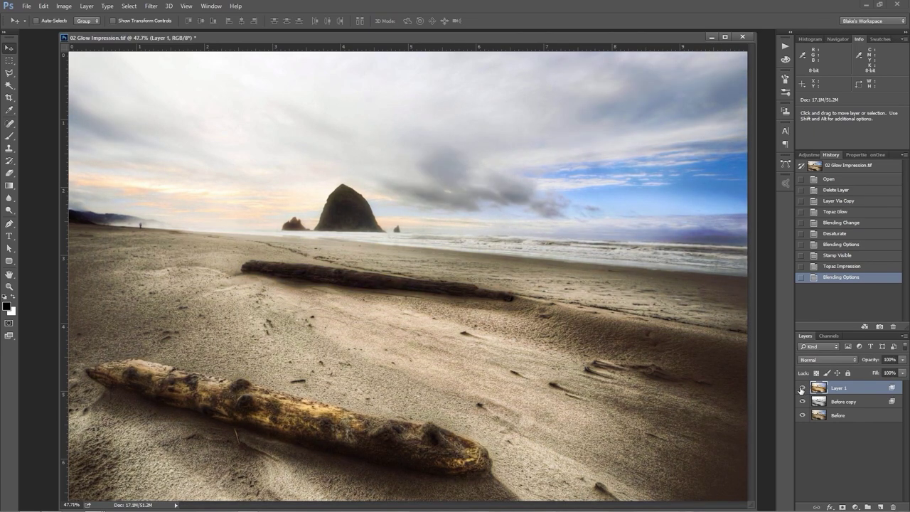
left_click(801, 389)
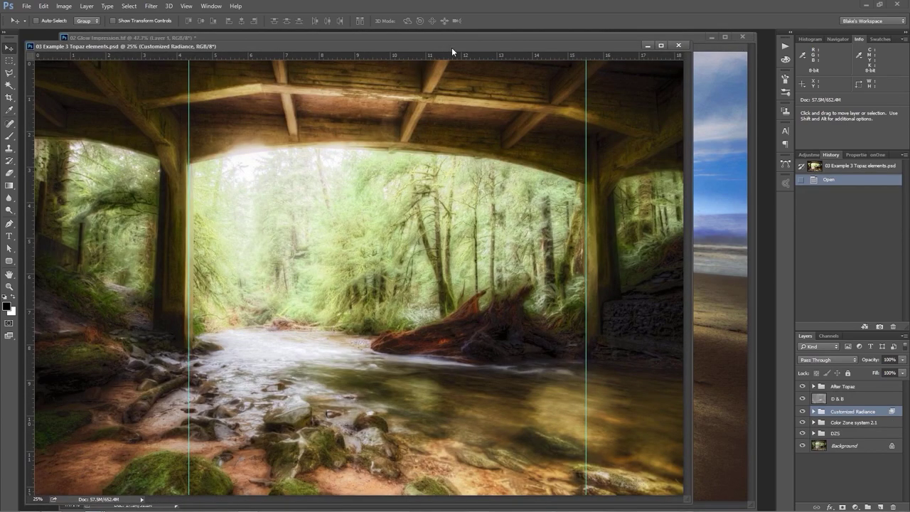
Fit the 03 Example 3 Topaz elements.psd image on screen and hide the After Topaz, D & B, Customized Radiance and DZS layers
left_click_drag(451, 47, 500, 45)
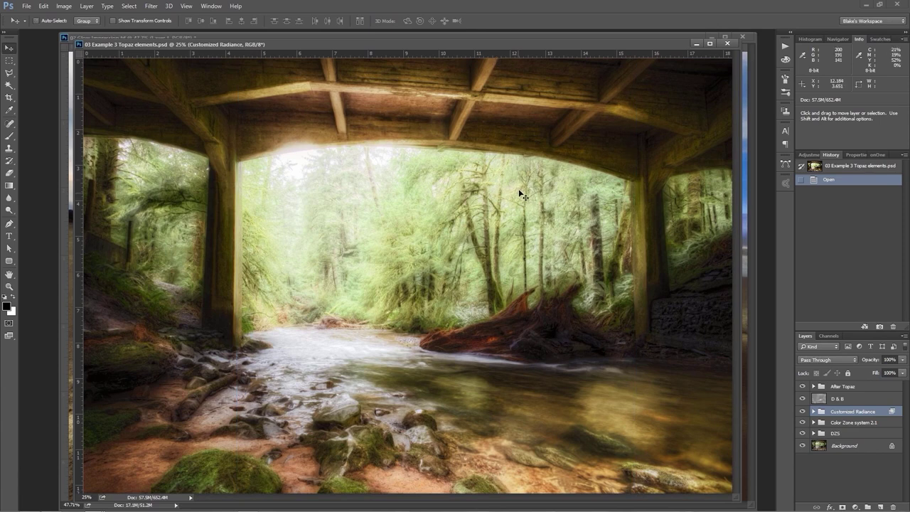
key("z")
right_click(569, 172)
left_click(584, 177)
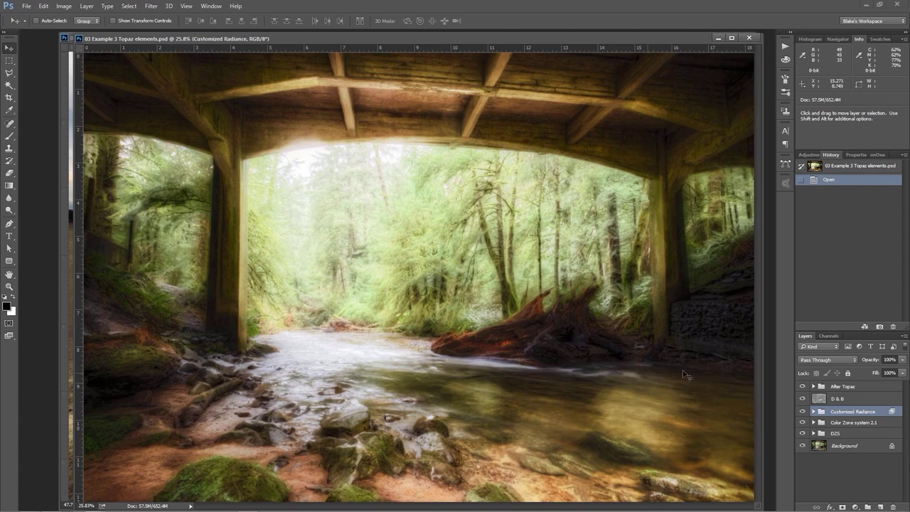
left_click(803, 387)
left_click(803, 400)
left_click(804, 412)
left_click(803, 433)
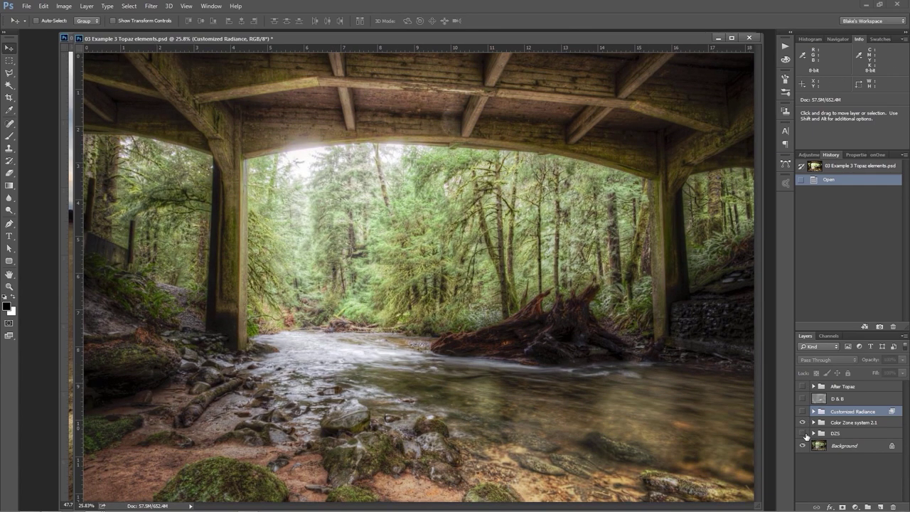
Show the hidden layers again one by one from Color Zone system 2.1 upward, comparing the image with and without After Topaz
left_click(803, 423)
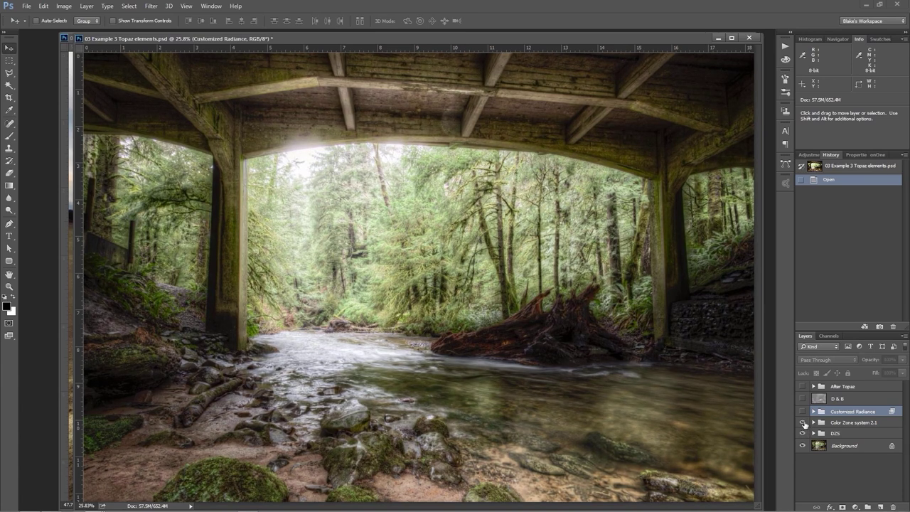
left_click(802, 411)
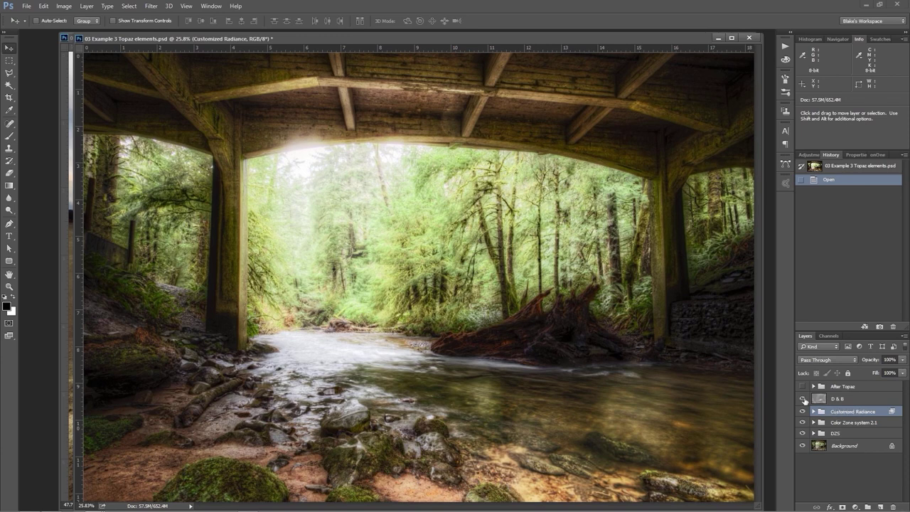
left_click(804, 398)
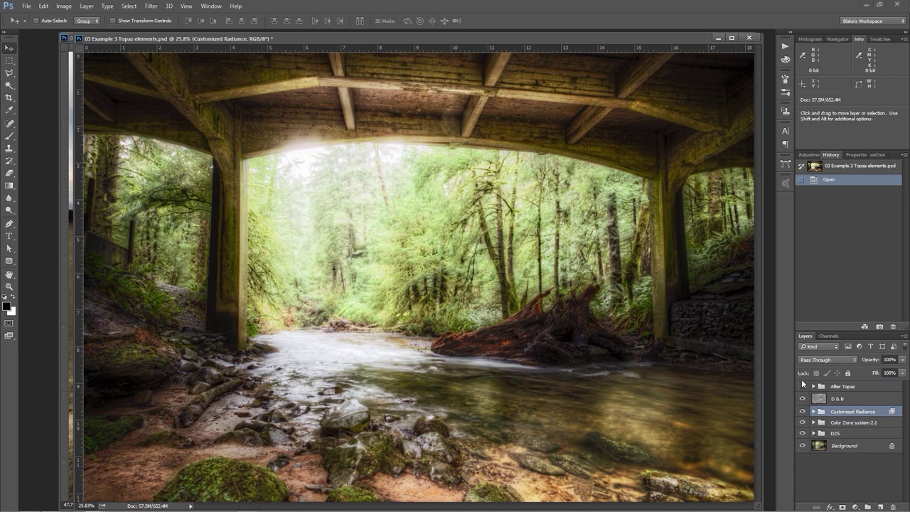
left_click(802, 387)
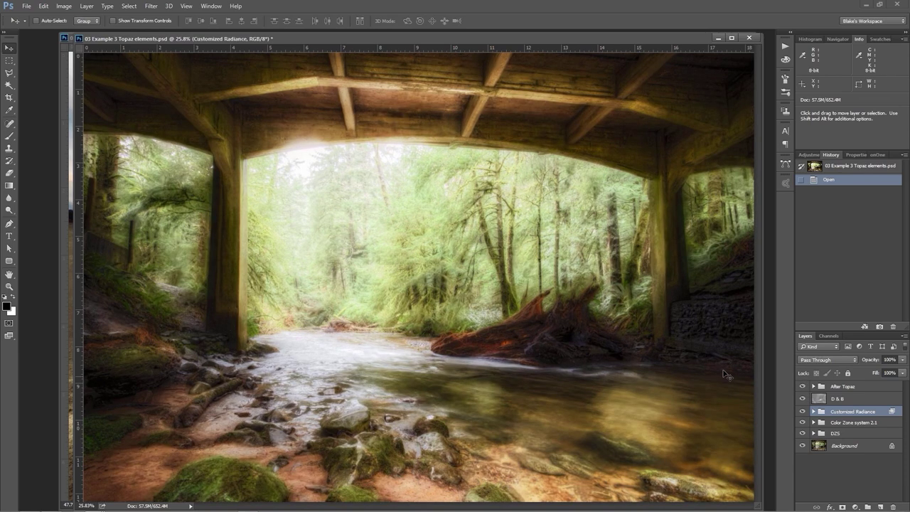
left_click(803, 387)
left_click(803, 387)
Add a layer mask to the After Topaz group and paint black over the foreground rocks, the bridge structure and the fallen stump
left_click(853, 387)
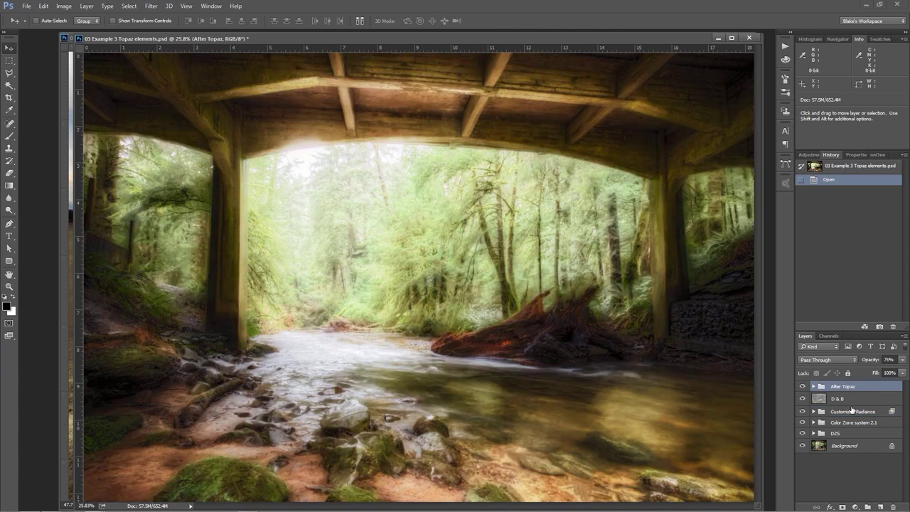
left_click(842, 507)
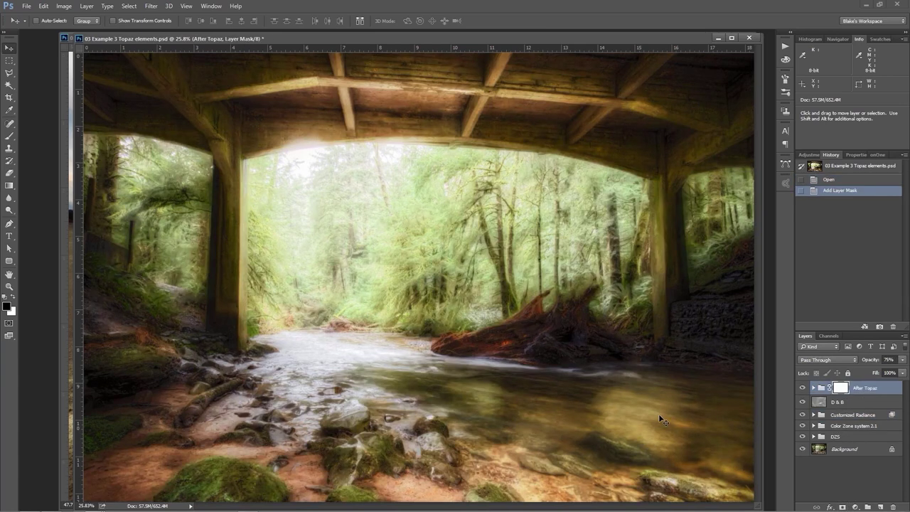
key("b")
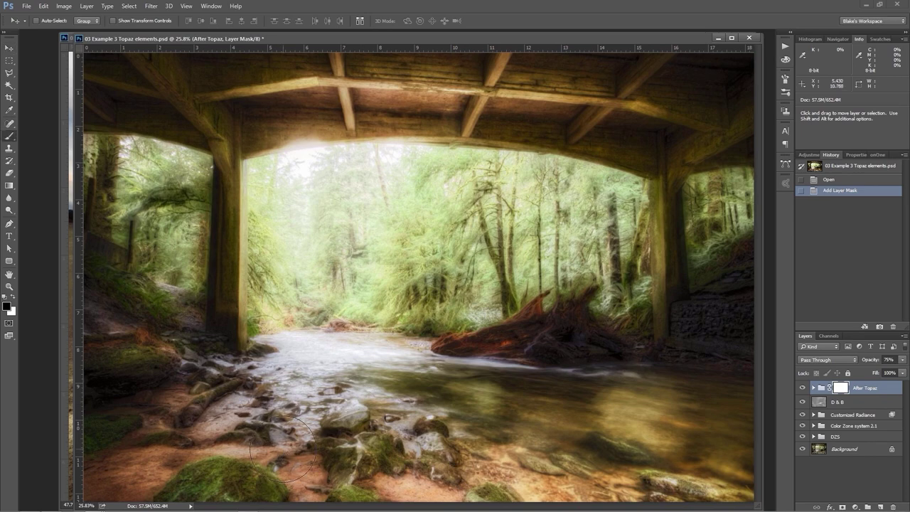
left_click_drag(103, 363, 97, 427)
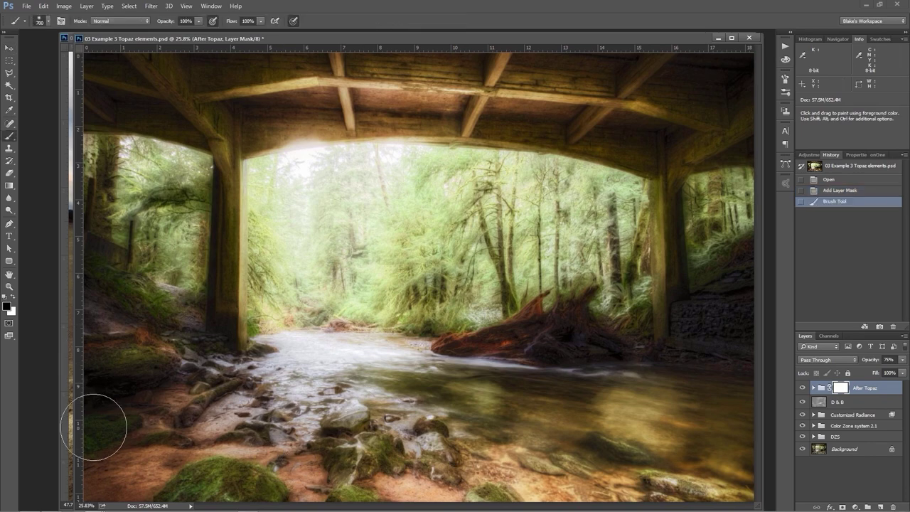
mouse_move(206, 477)
left_mouse_down()
mouse_move(313, 441)
mouse_move(370, 440)
mouse_move(461, 462)
mouse_move(546, 467)
mouse_move(628, 452)
mouse_move(711, 491)
left_mouse_up()
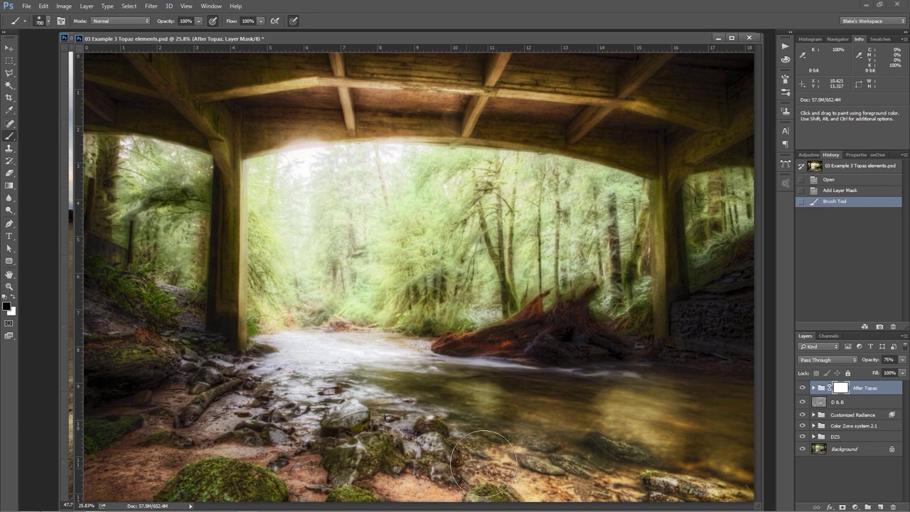
mouse_move(512, 472)
left_mouse_down()
mouse_move(450, 463)
mouse_move(193, 470)
mouse_move(160, 414)
mouse_move(170, 166)
mouse_move(251, 93)
left_mouse_up()
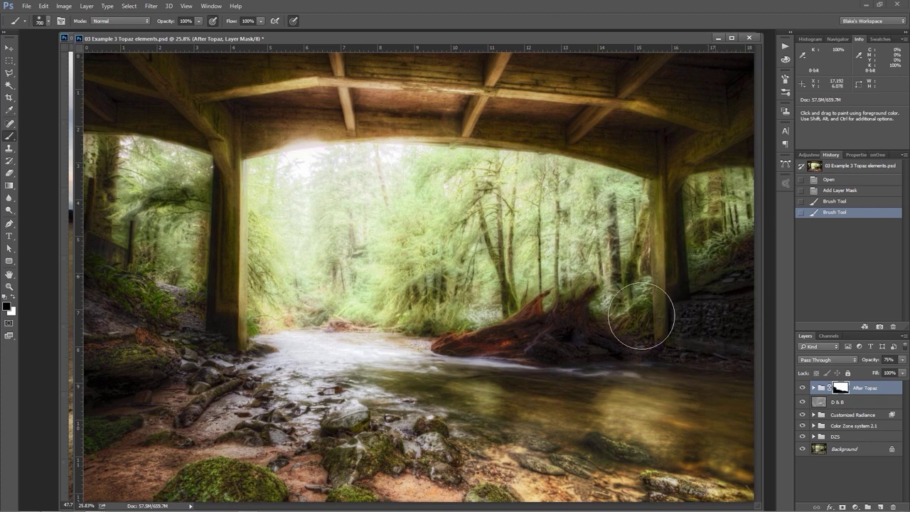
left_click(584, 341)
left_click_drag(569, 339, 437, 338)
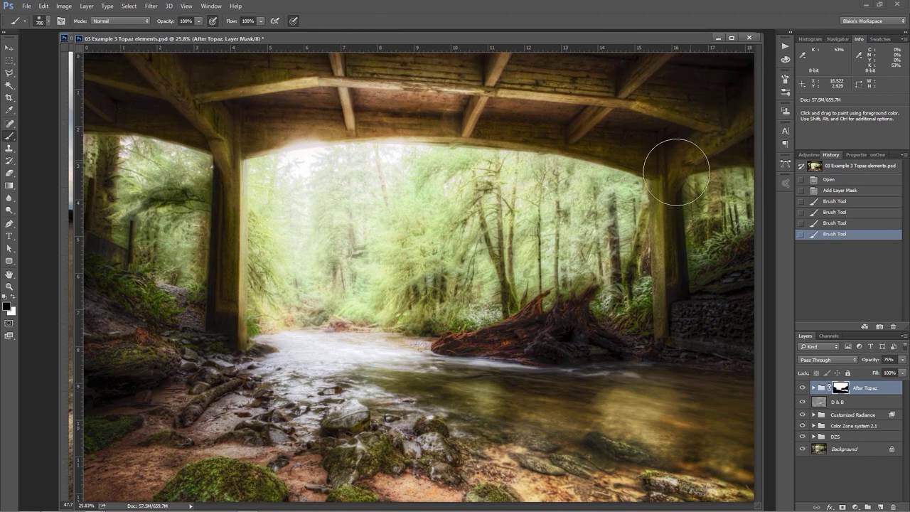
left_click_drag(552, 329, 519, 311)
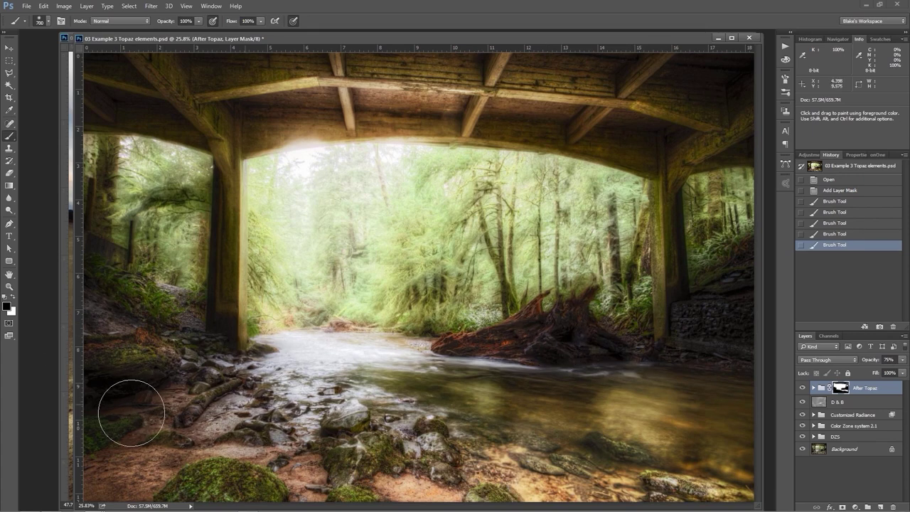
left_click_drag(122, 421, 185, 501)
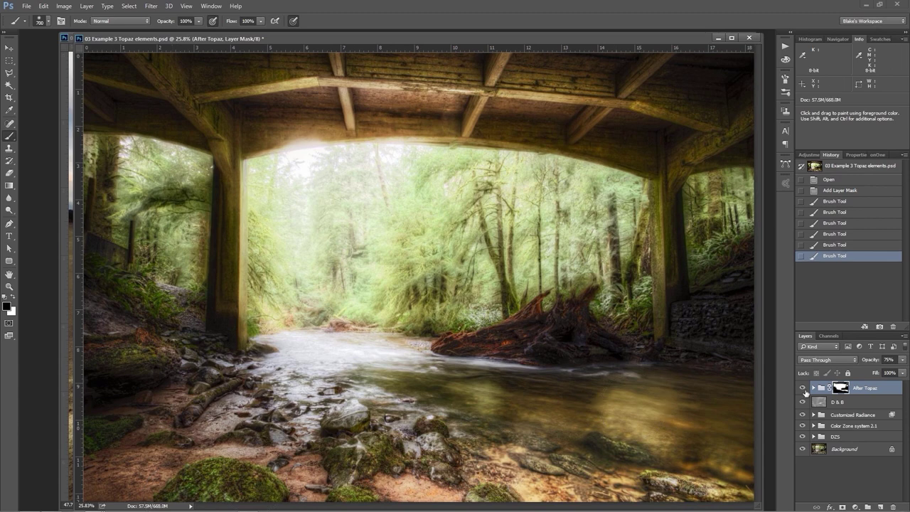
Check the masked After Topaz group's effect, expand the group and hide Layer 4
left_click(803, 389)
left_click(813, 387)
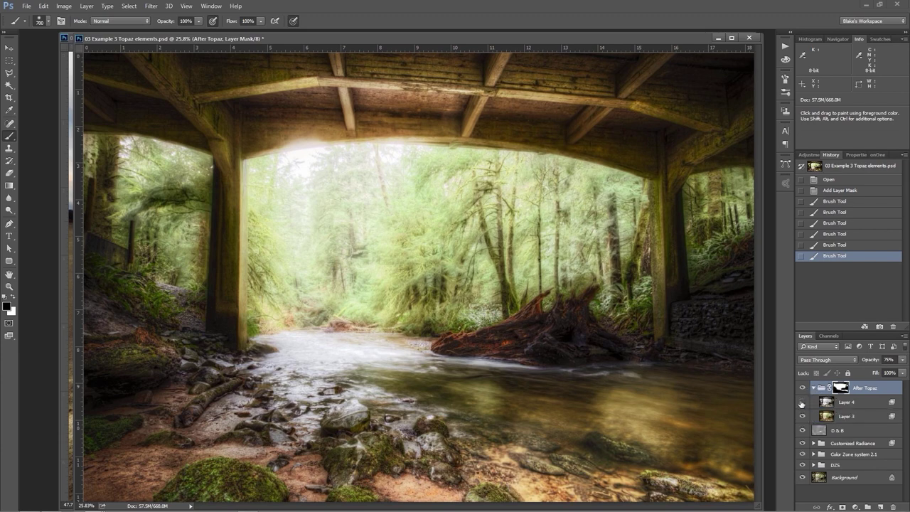
left_click(802, 402)
left_click(803, 402)
left_click(802, 402)
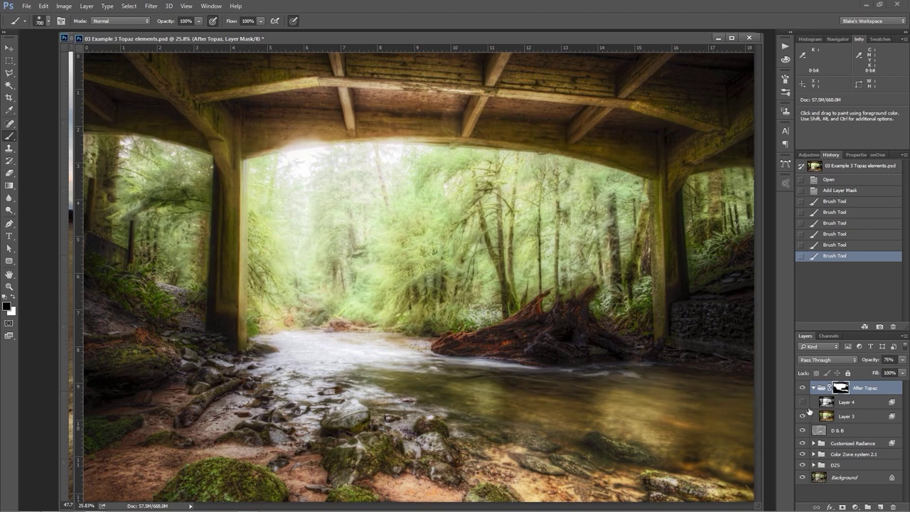
Set Layer 3's Blend If Gray thresholds to 0/74 and 152/255 for This Layer and 0/79 and 188/255 for Underlying Layer
left_click(833, 419)
double_click(879, 419)
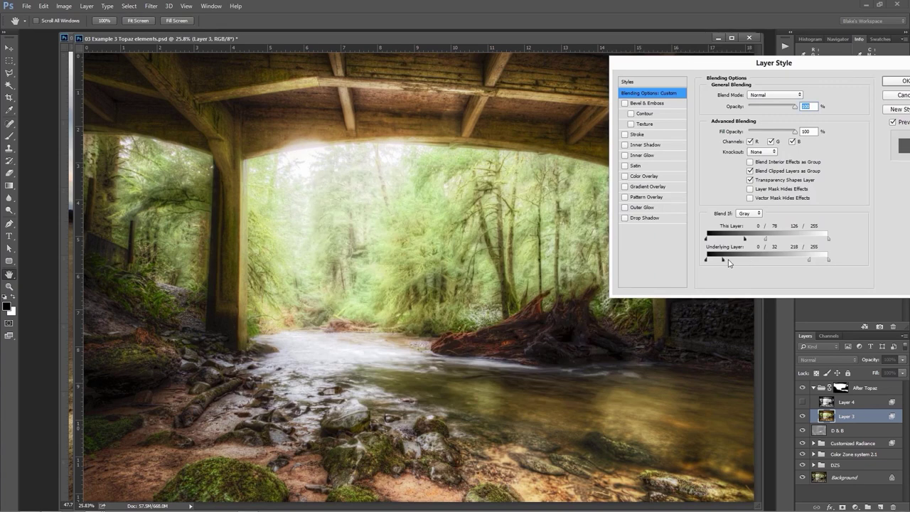
left_click_drag(724, 260, 744, 238)
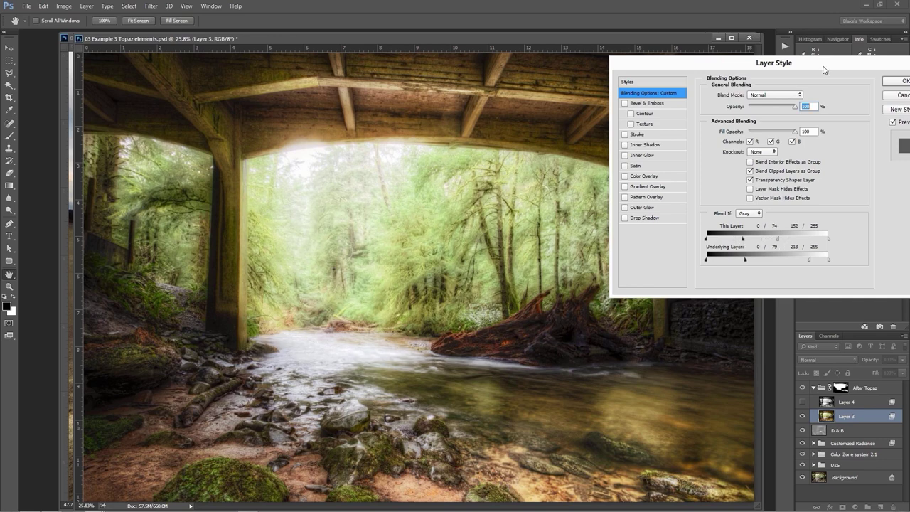
left_click_drag(823, 66, 607, 120)
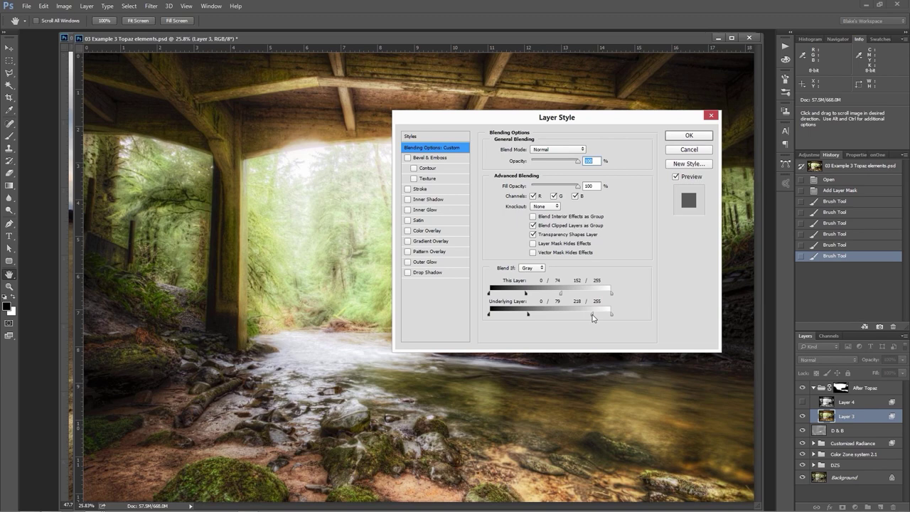
left_click_drag(593, 317, 577, 317)
left_click(689, 137)
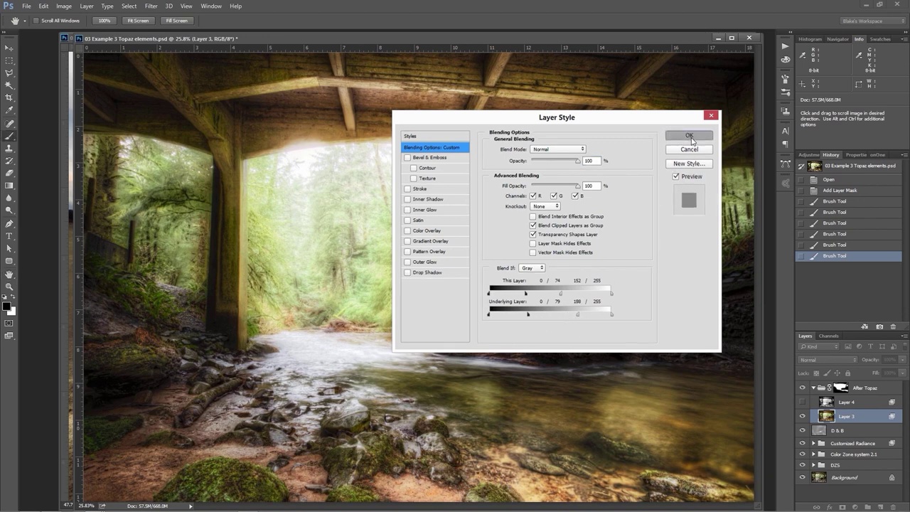